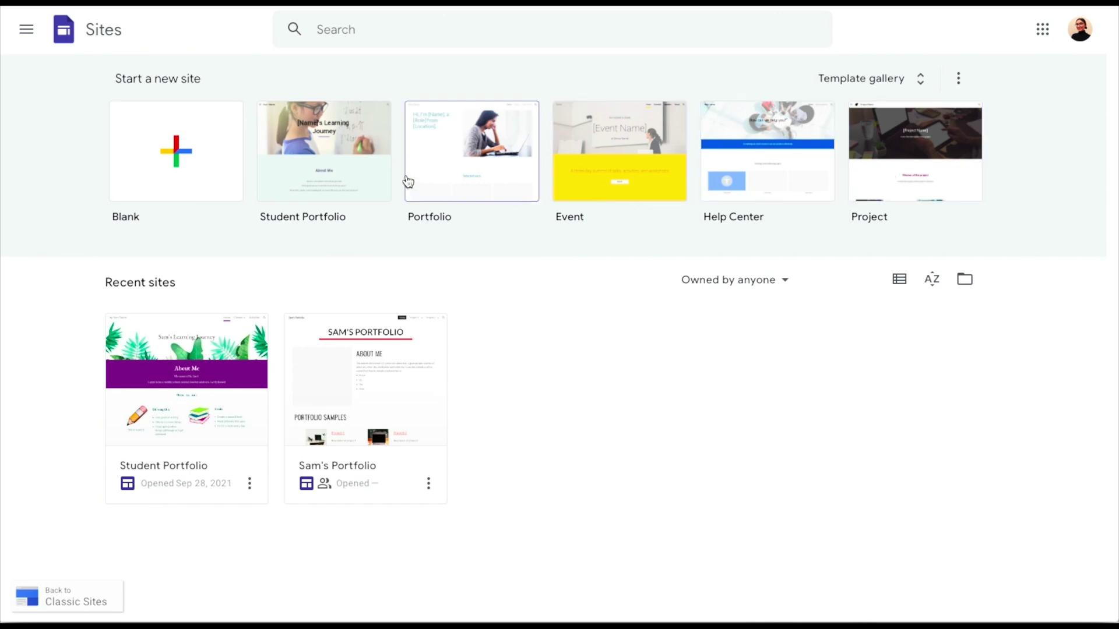
Create a new site from the Blank template
click(203, 185)
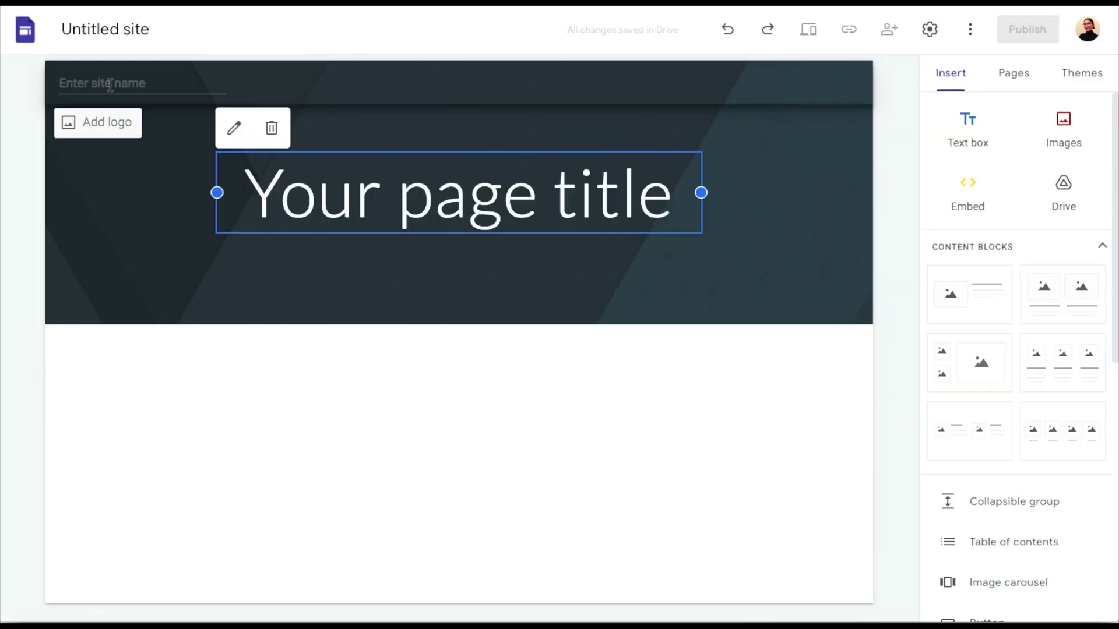
Name the site 'Sam's New Portfolio' and set the header type to Title only
click(110, 80)
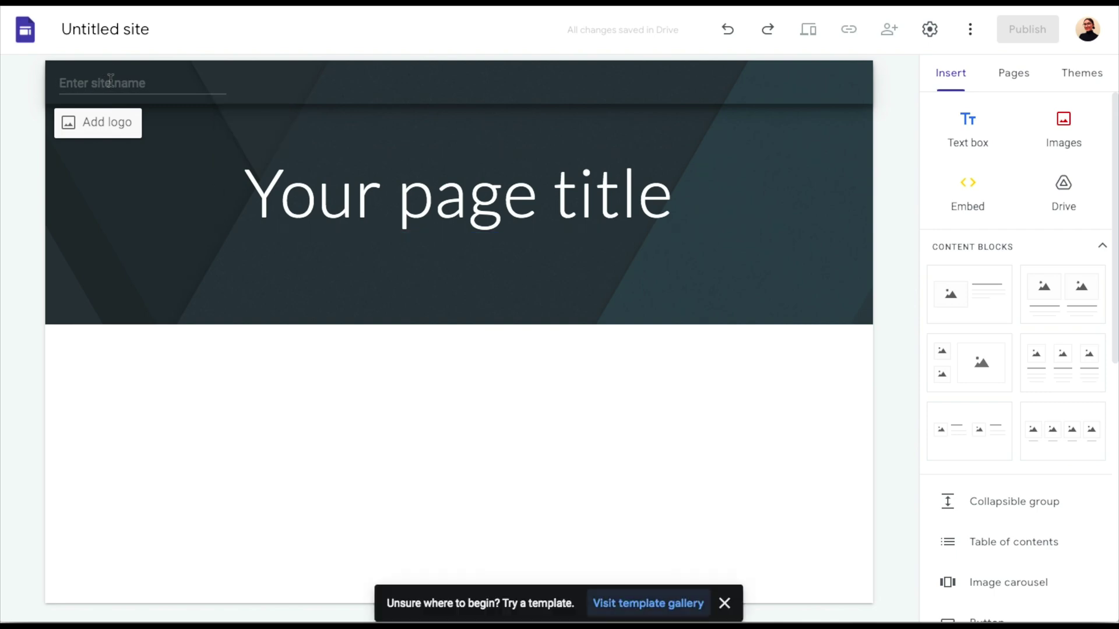
click(110, 80)
text(Sam's)
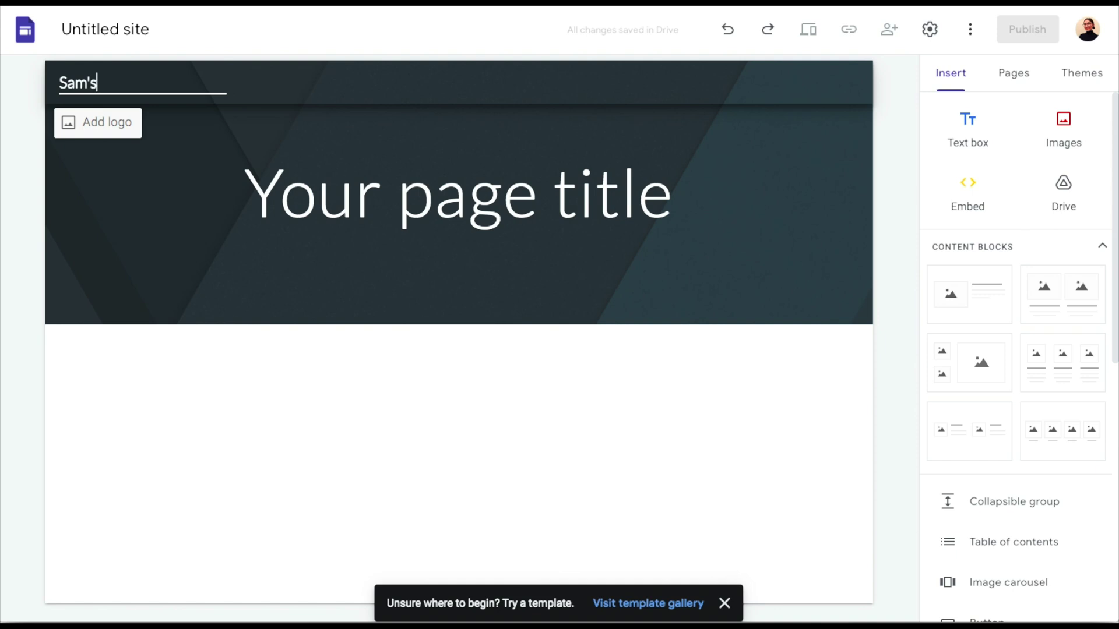
text( New Portfo)
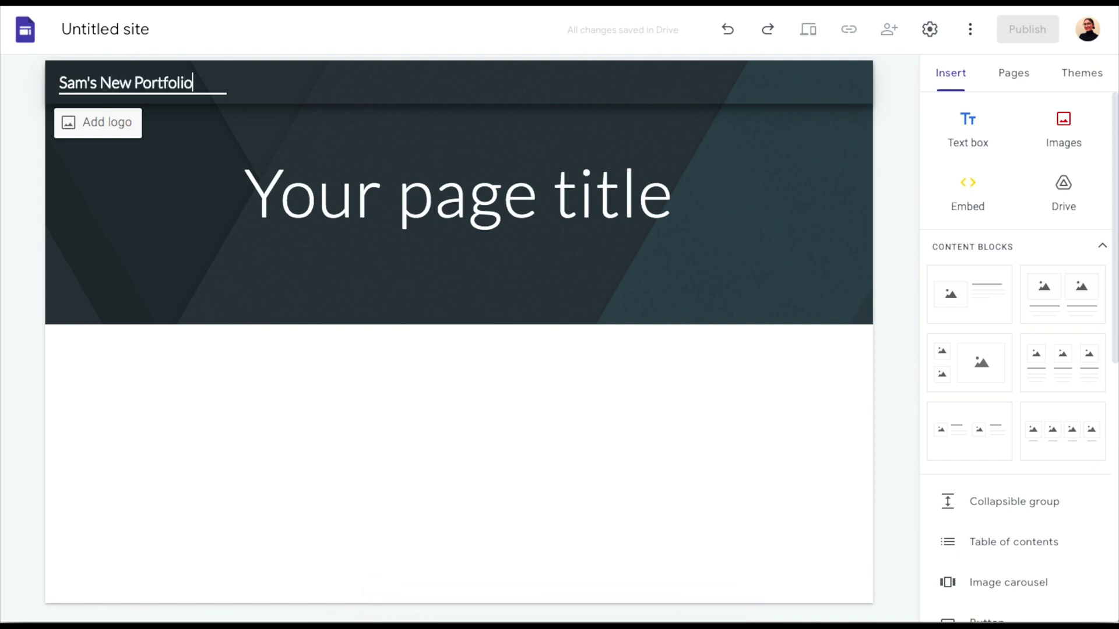
text(lio)
mouse_move(242, 299)
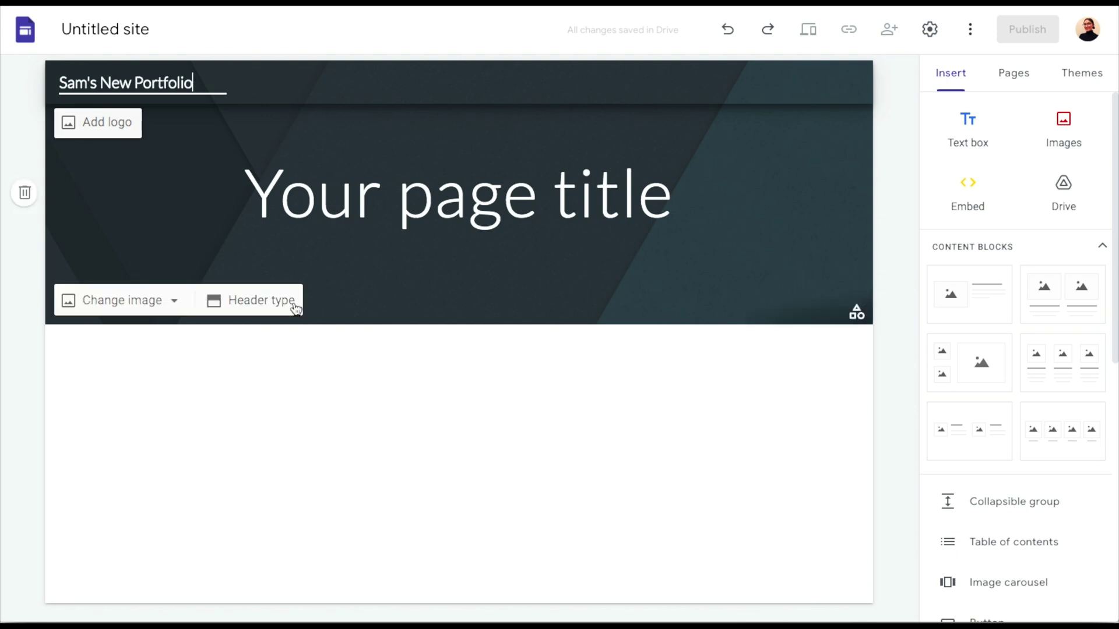
click(292, 306)
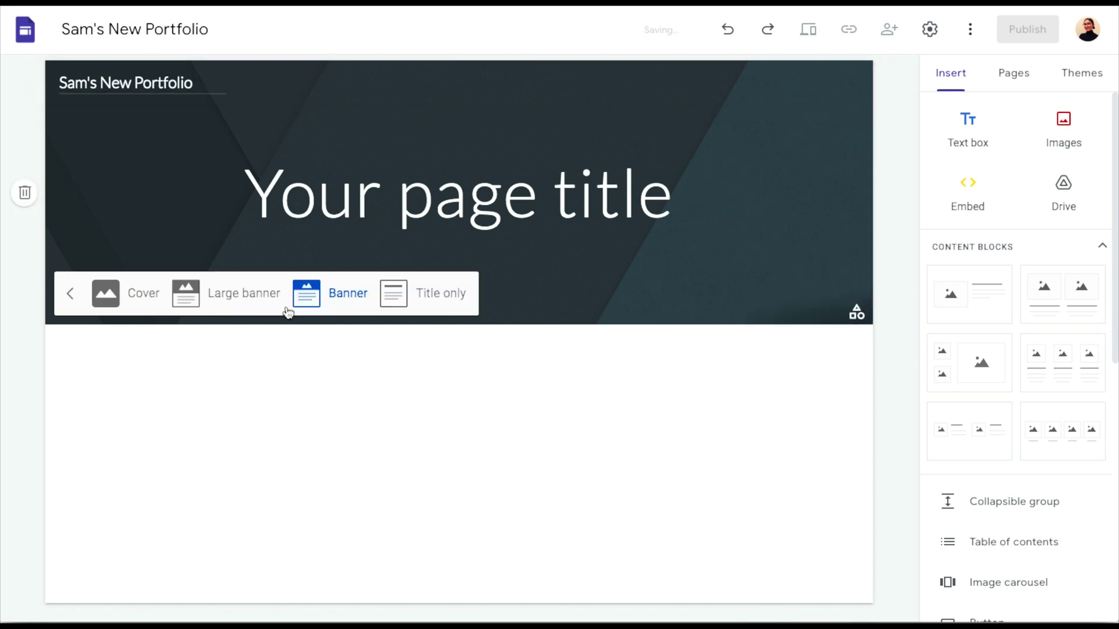
click(440, 294)
Replace the placeholder page title with 'Sam's Portfolio'
triple_click(500, 141)
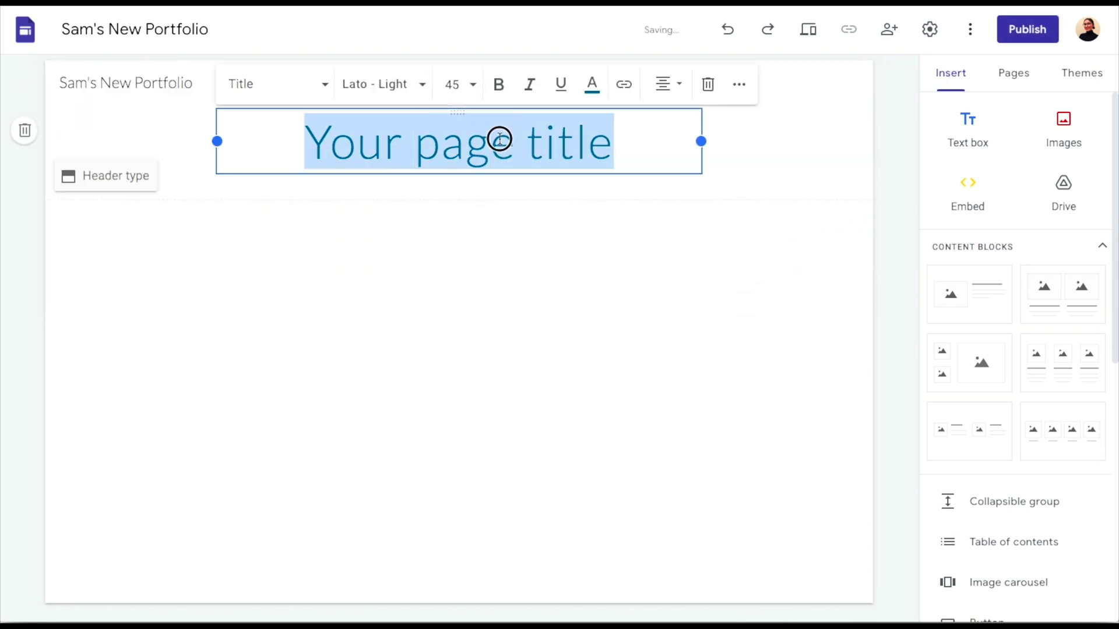
text(Sam's )
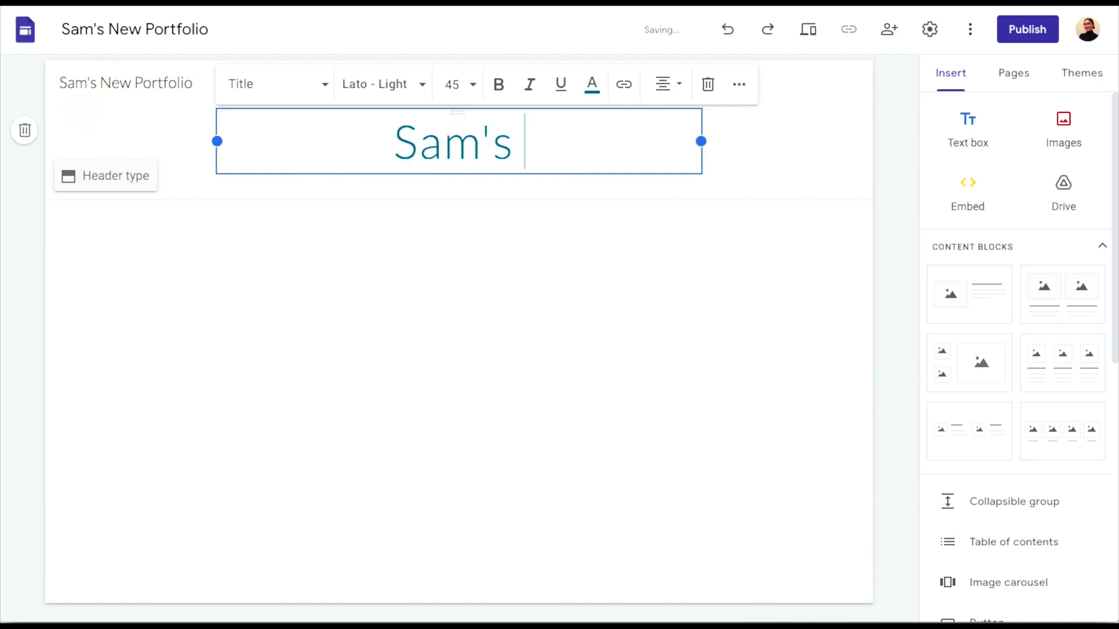
text(Portfolio)
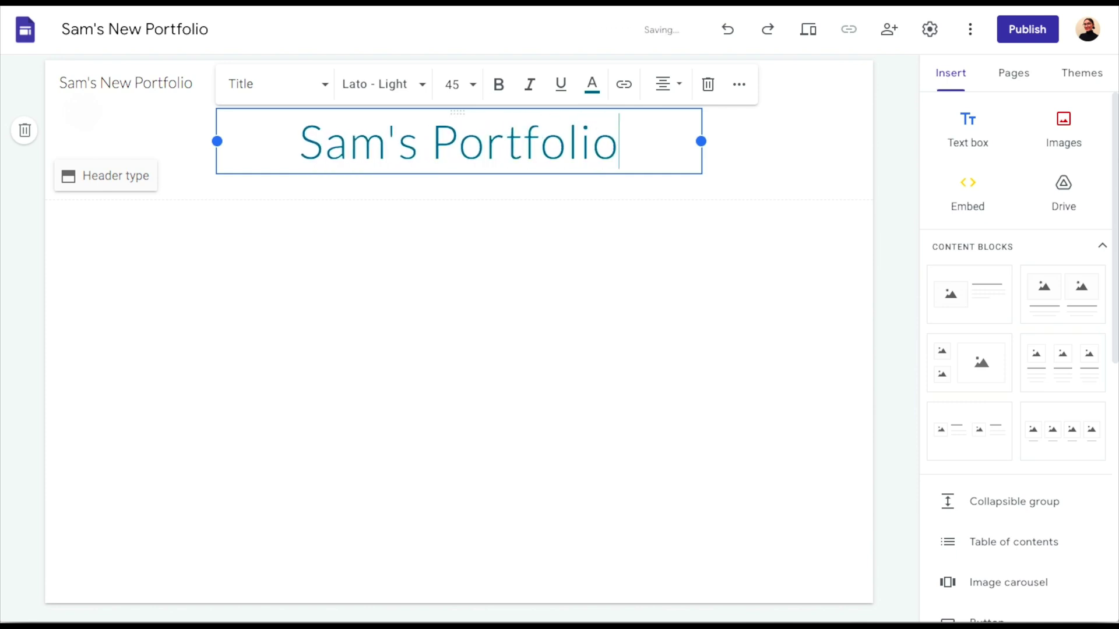
click(523, 270)
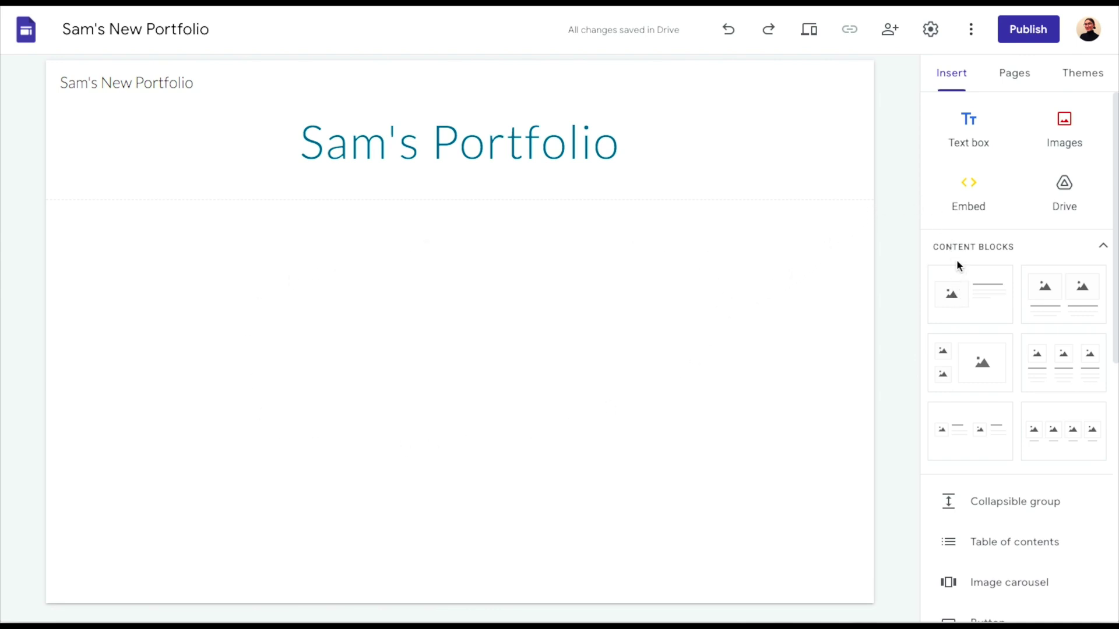
Insert an image-and-text block headed 'About me' with intro text and a taller image placeholder
scroll(957, 251, down, 2)
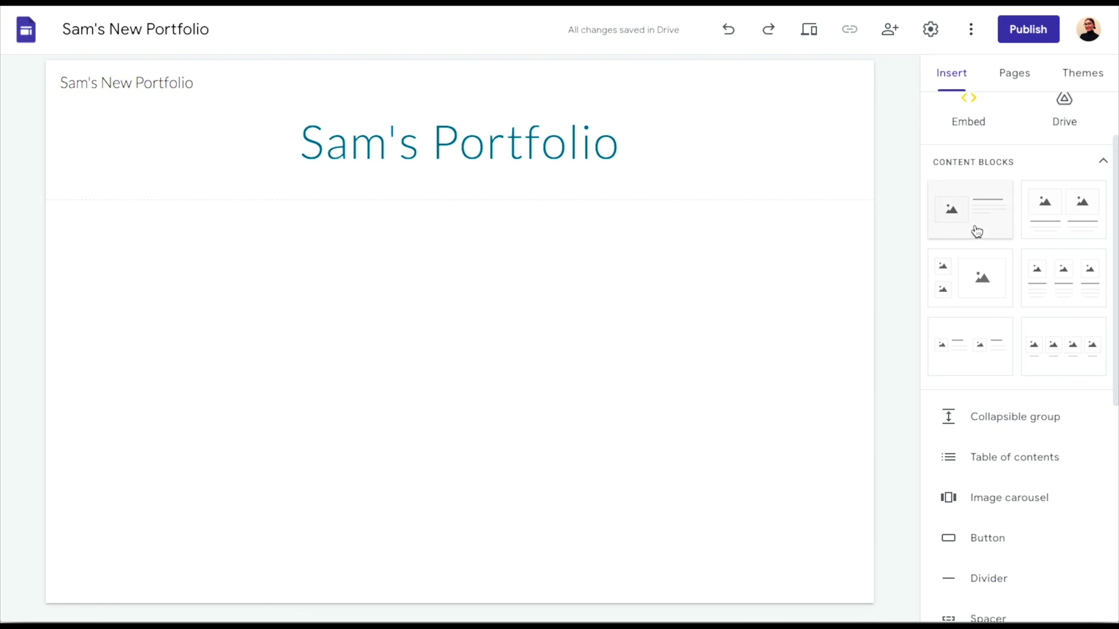
click(977, 232)
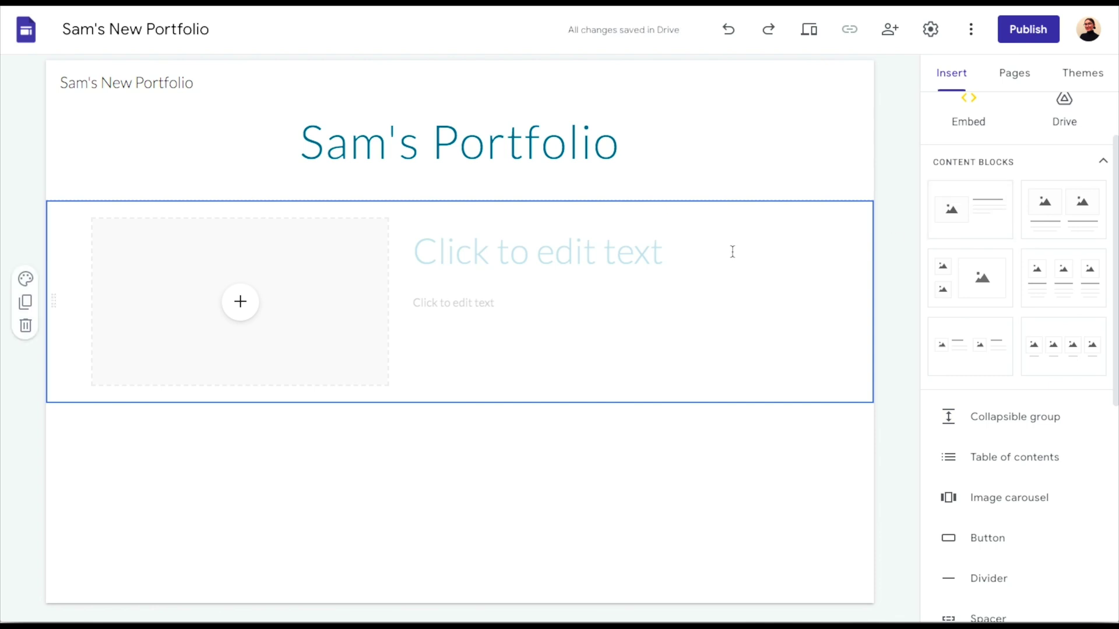
click(577, 263)
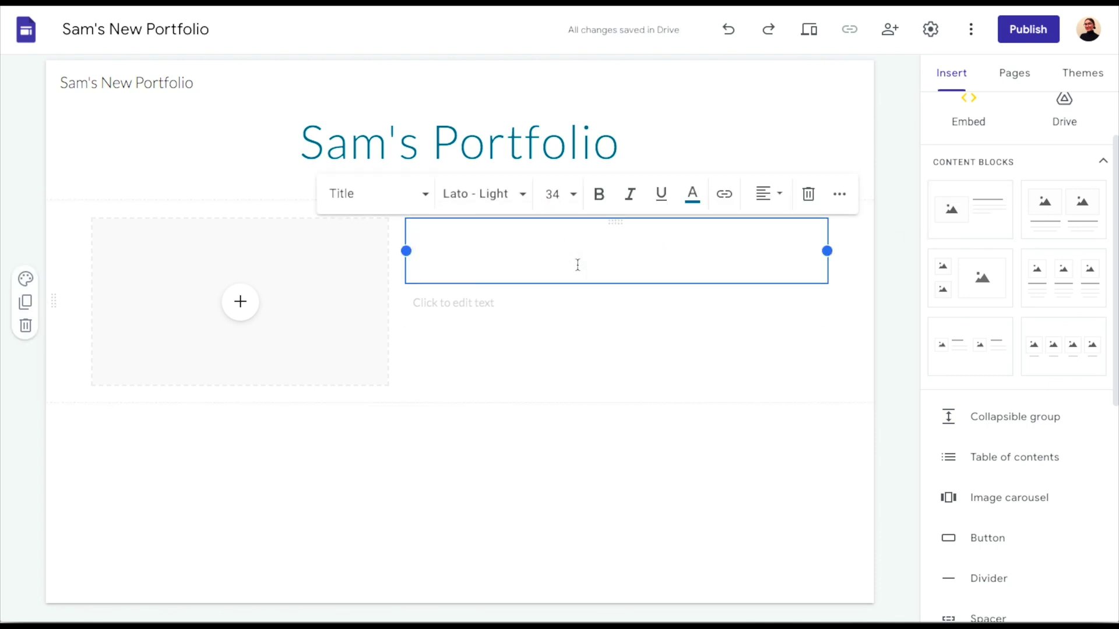
text(About )
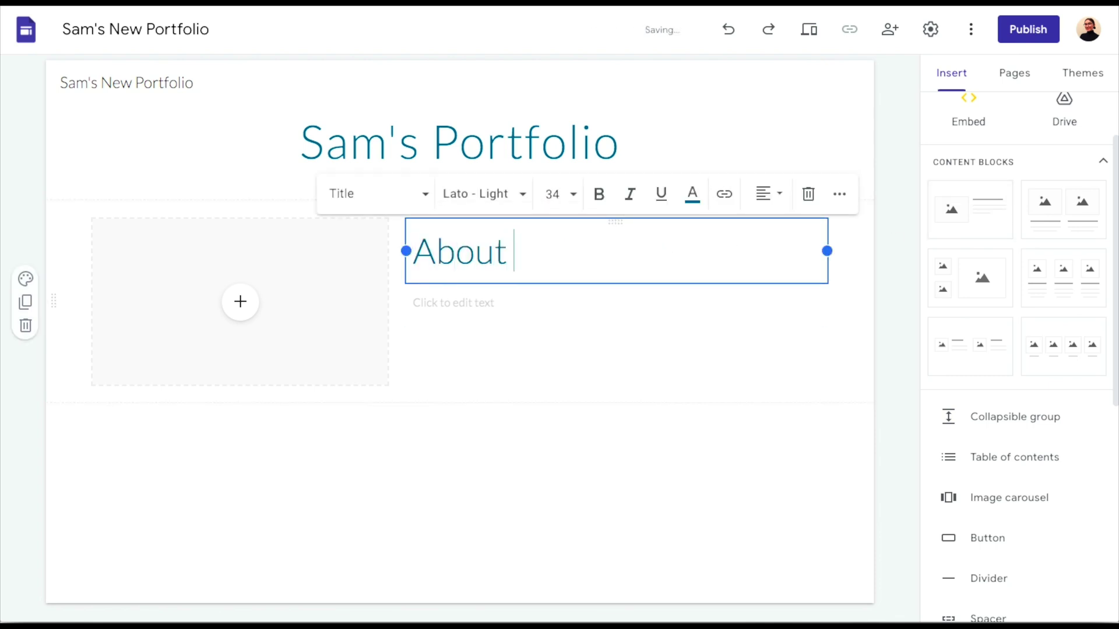
text(me)
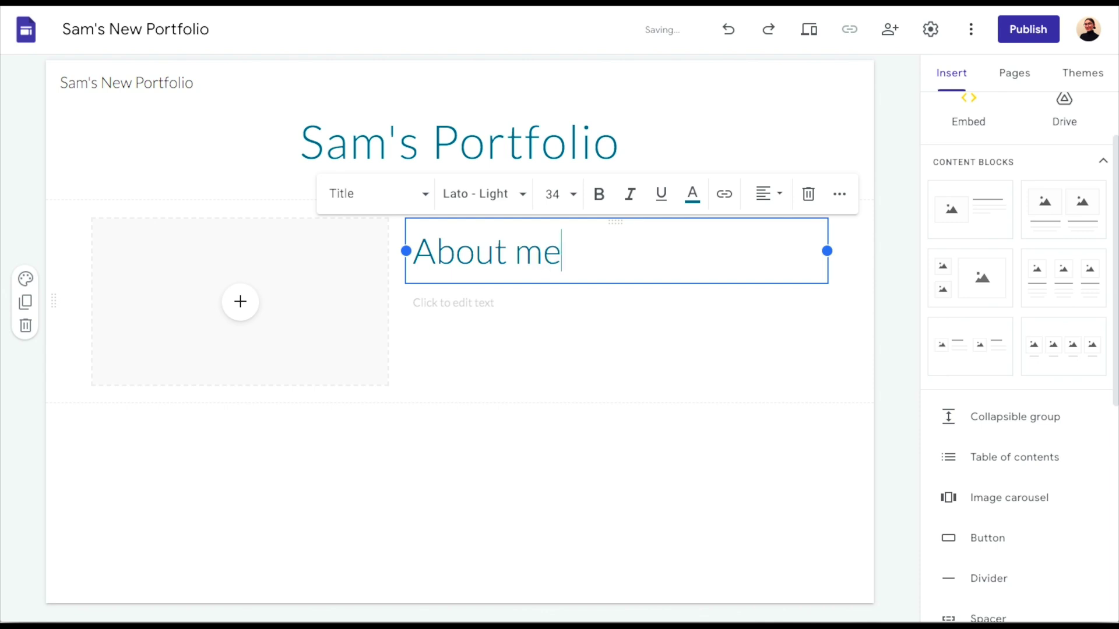
click(549, 310)
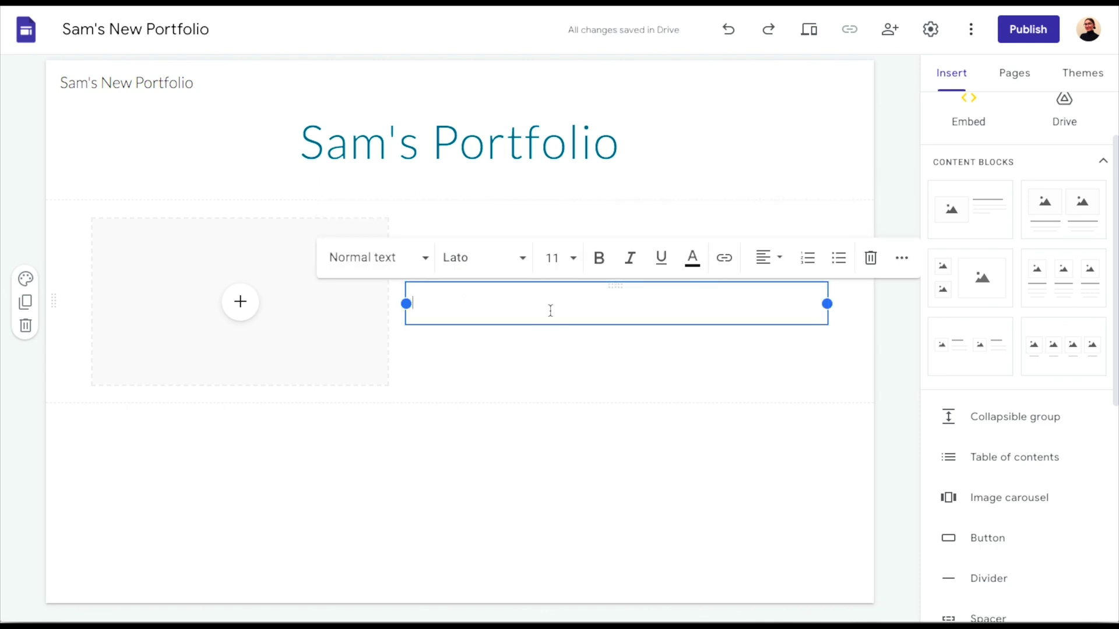
text(Thi)
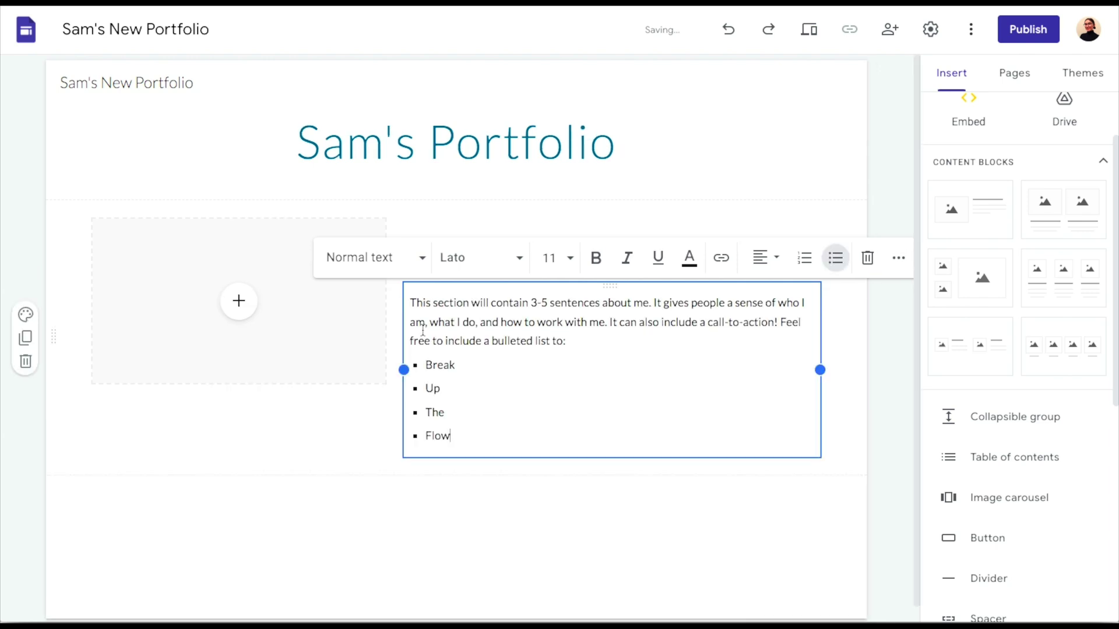
click(268, 383)
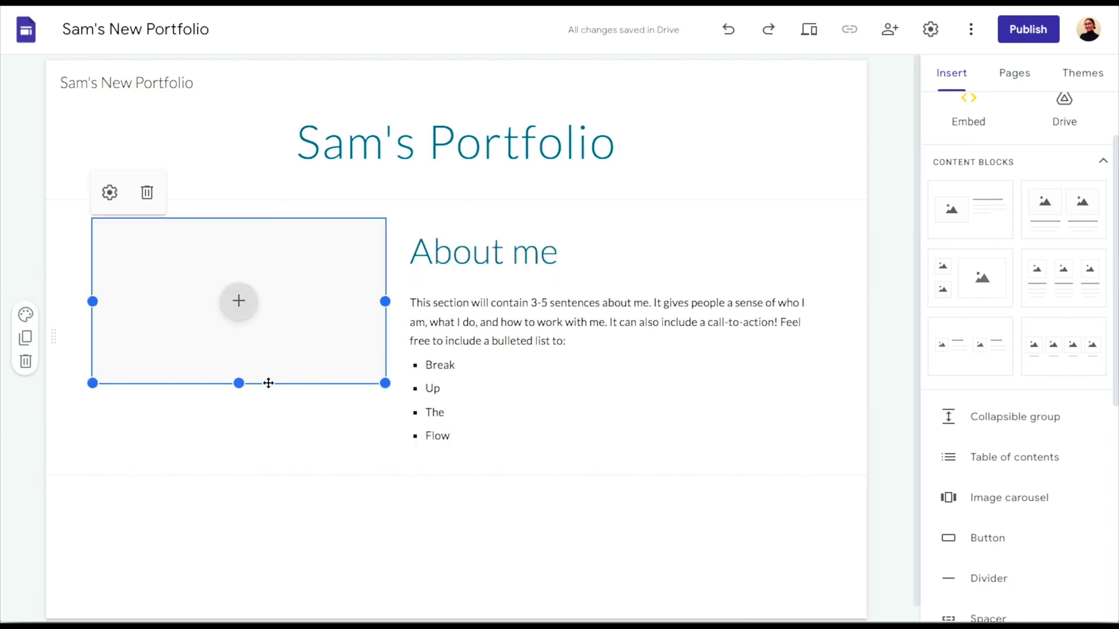
drag(236, 384, 241, 460)
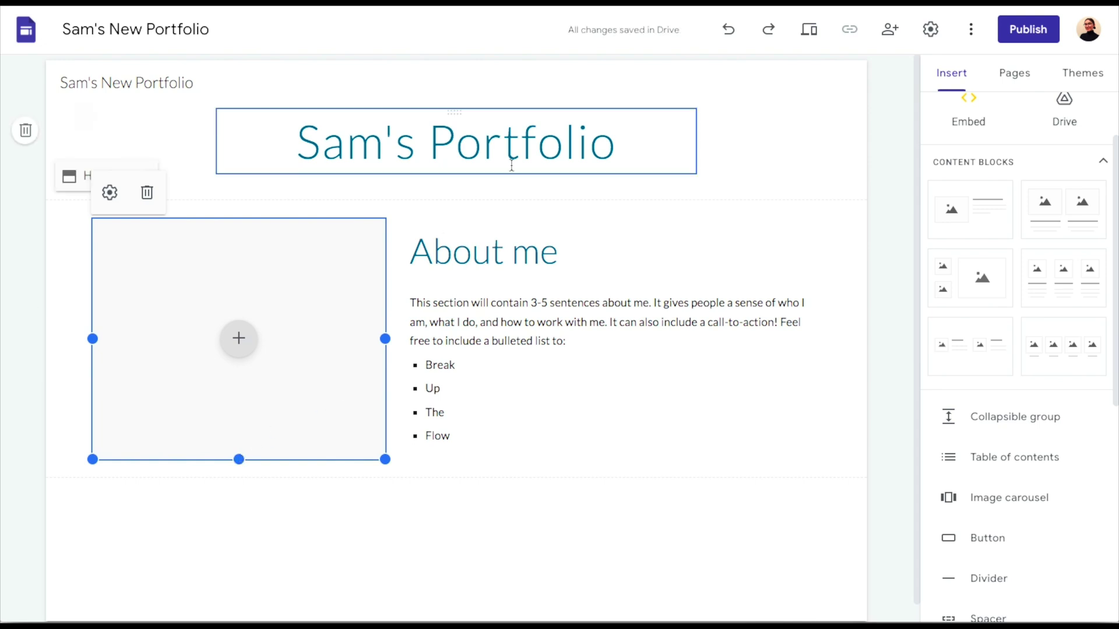
Apply the Impression theme to the site
click(1069, 82)
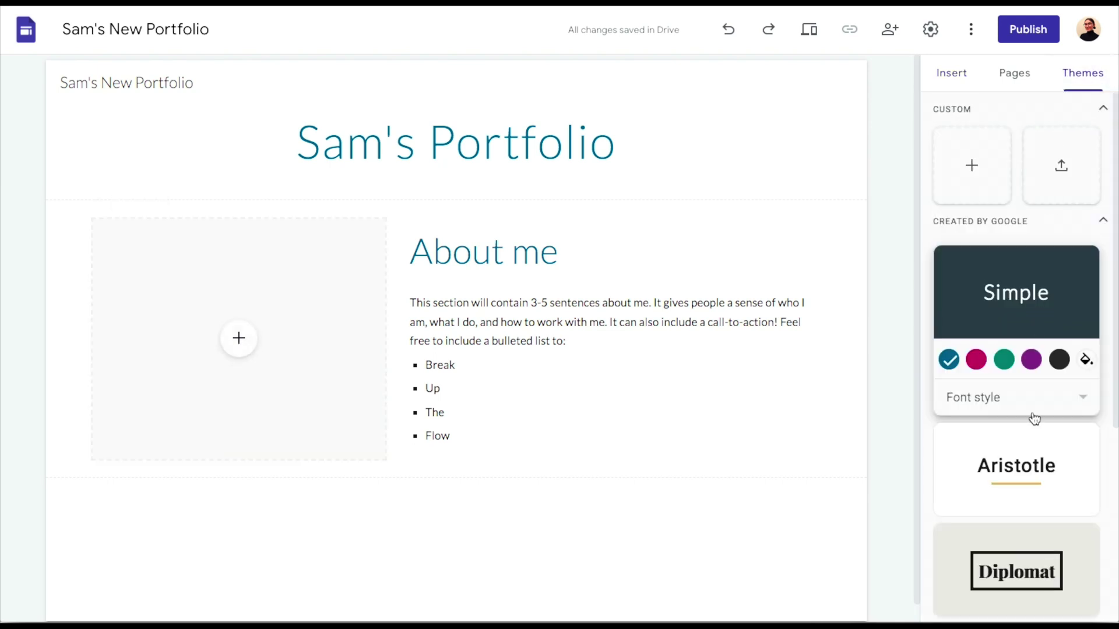
scroll(1035, 418, down, 5)
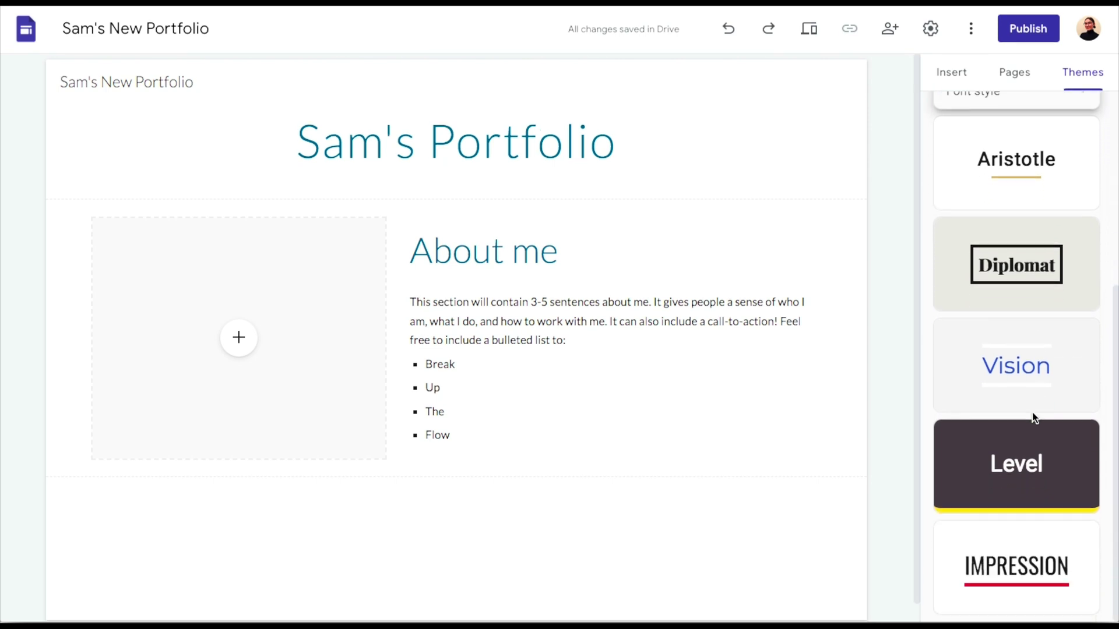
click(1006, 551)
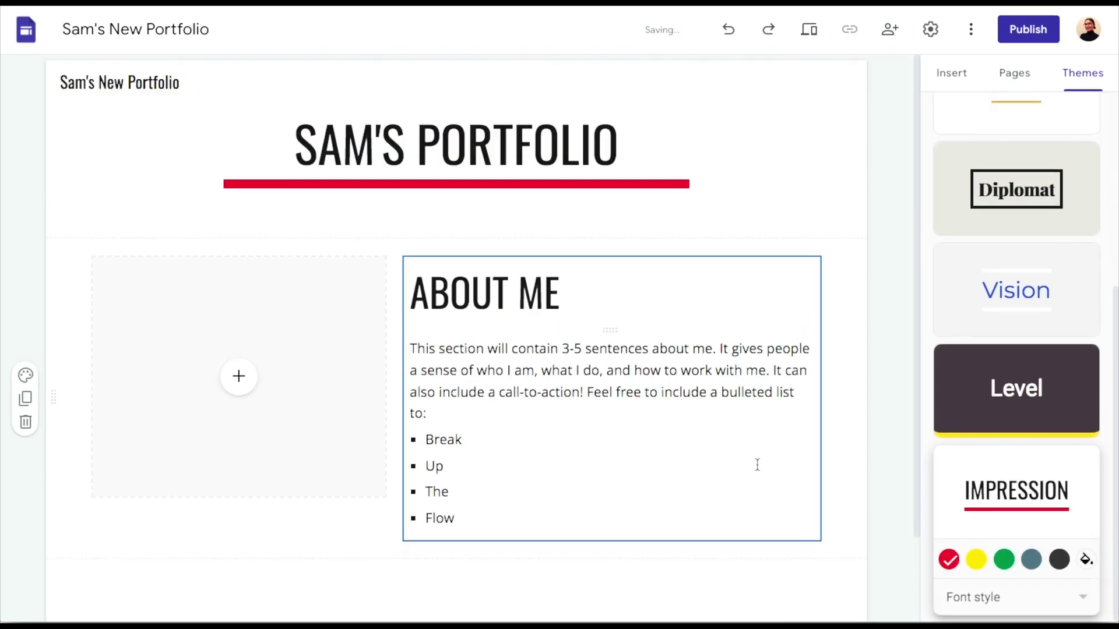
Drag the About me image placeholder's bottom edge down to make it taller
click(289, 475)
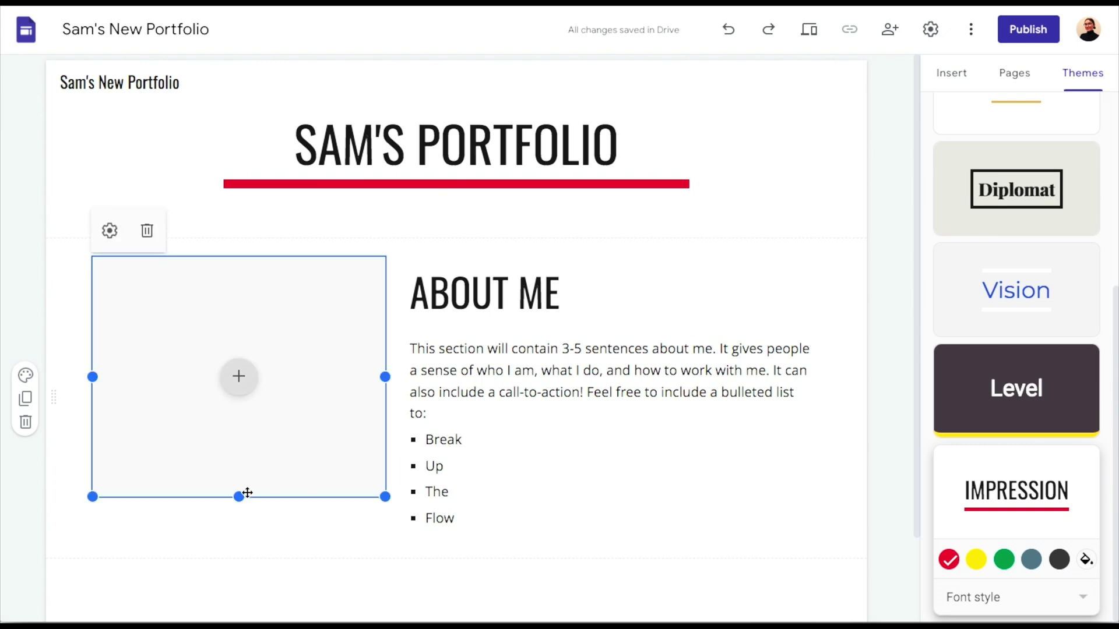
drag(239, 498, 237, 542)
scroll(558, 320, down, 1)
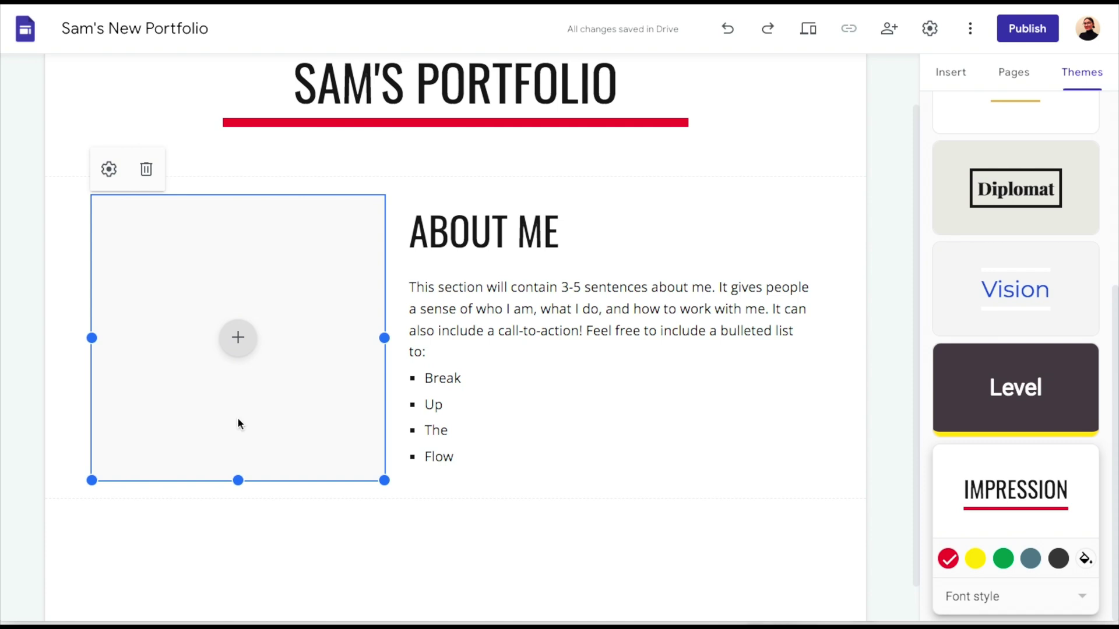
scroll(238, 422, down, 1)
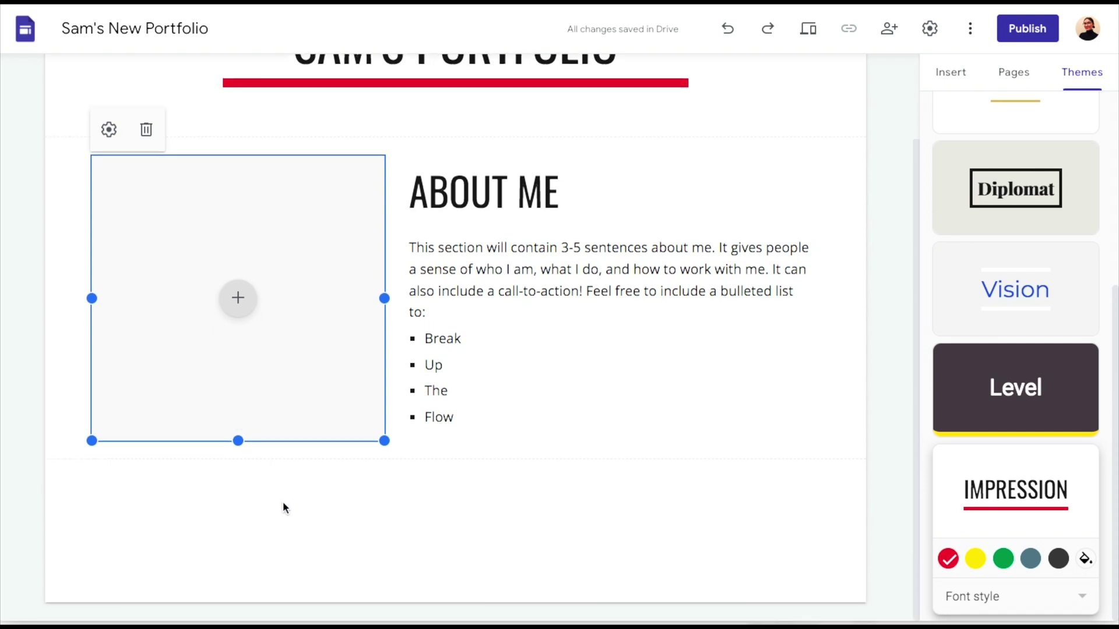
Add a Title-style 'Portfolio Projects' heading below the About me block
double_click(334, 512)
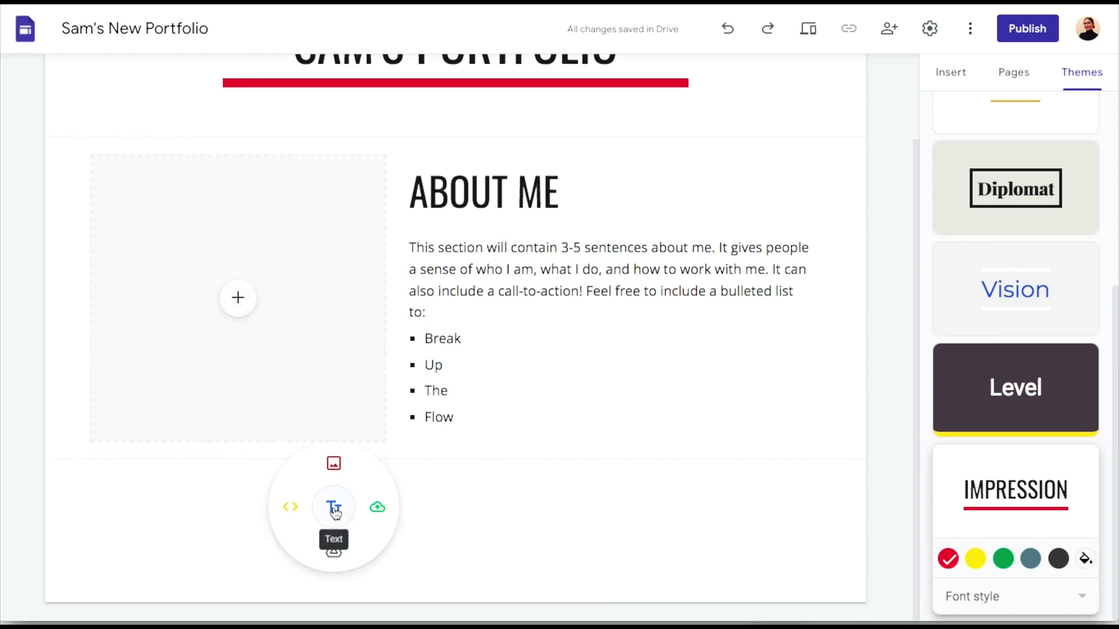
click(335, 512)
scroll(315, 507, down, 1)
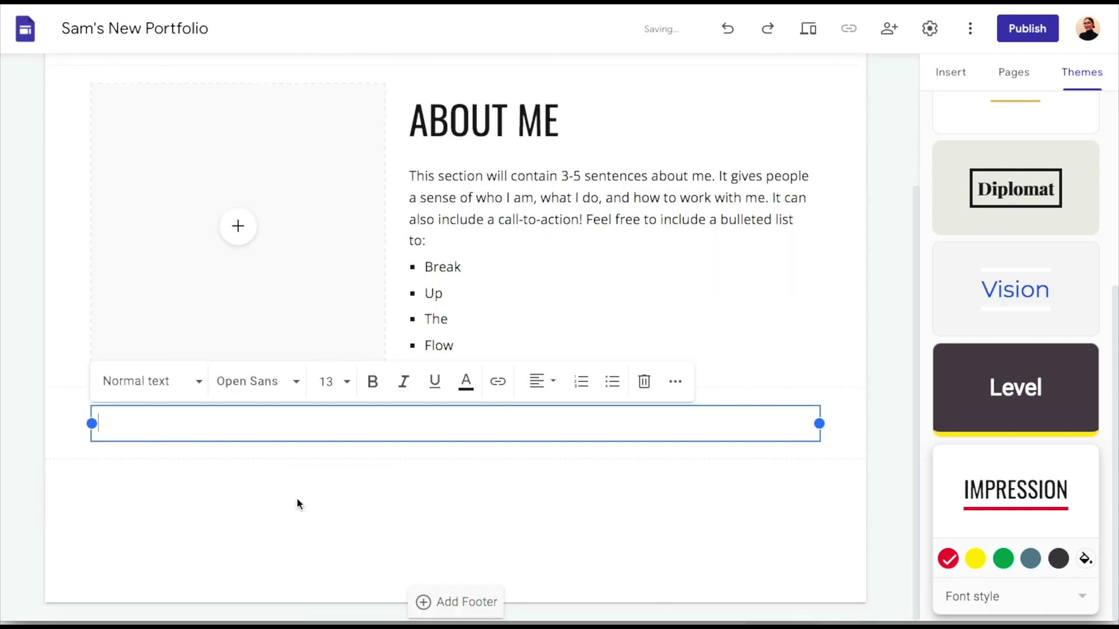
text(Port)
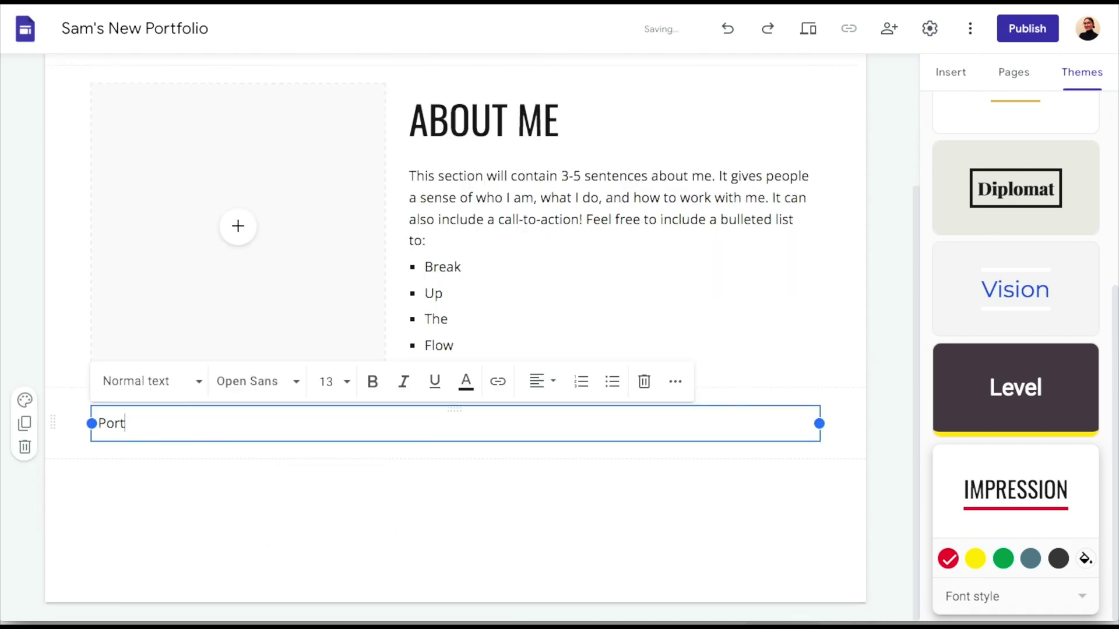
text(folio Projects)
triple_click(175, 422)
click(183, 391)
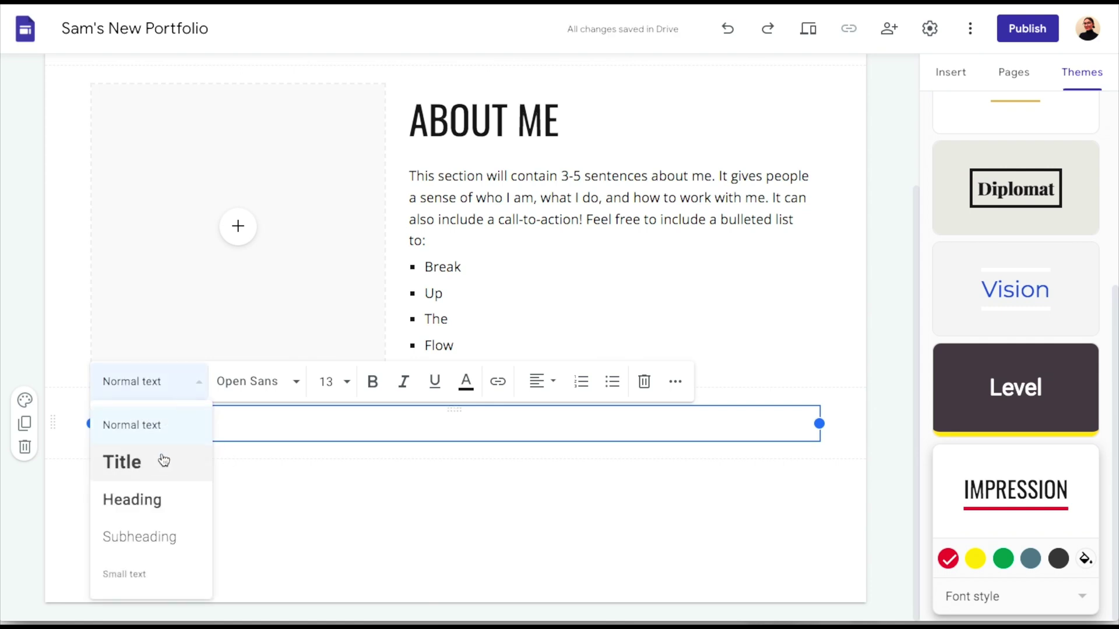
click(164, 461)
click(262, 509)
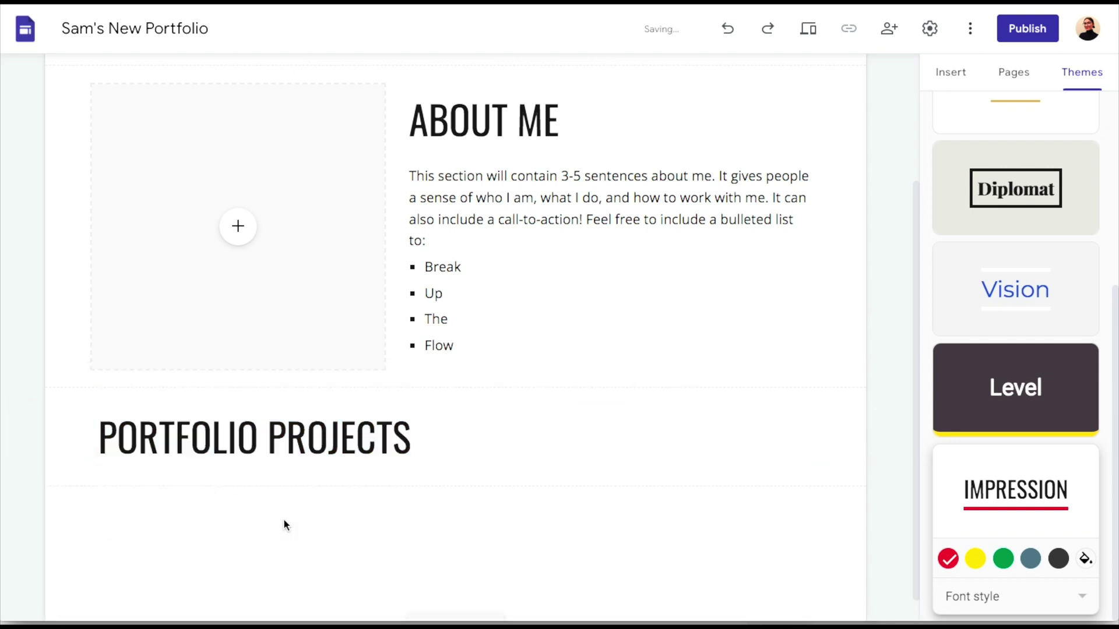
scroll(284, 525, down, 1)
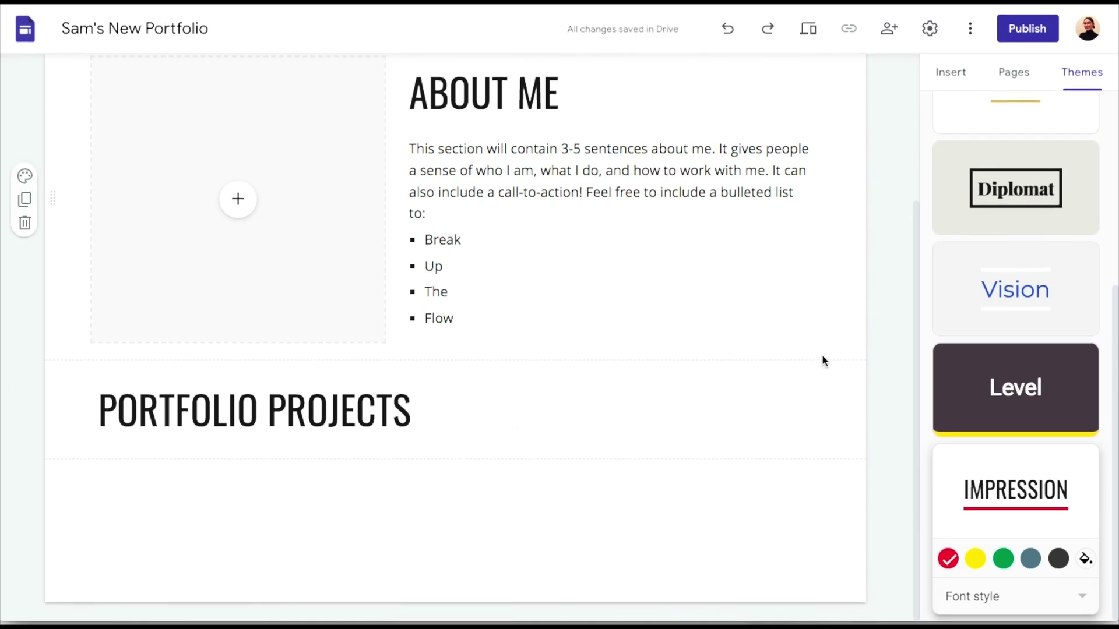
click(941, 78)
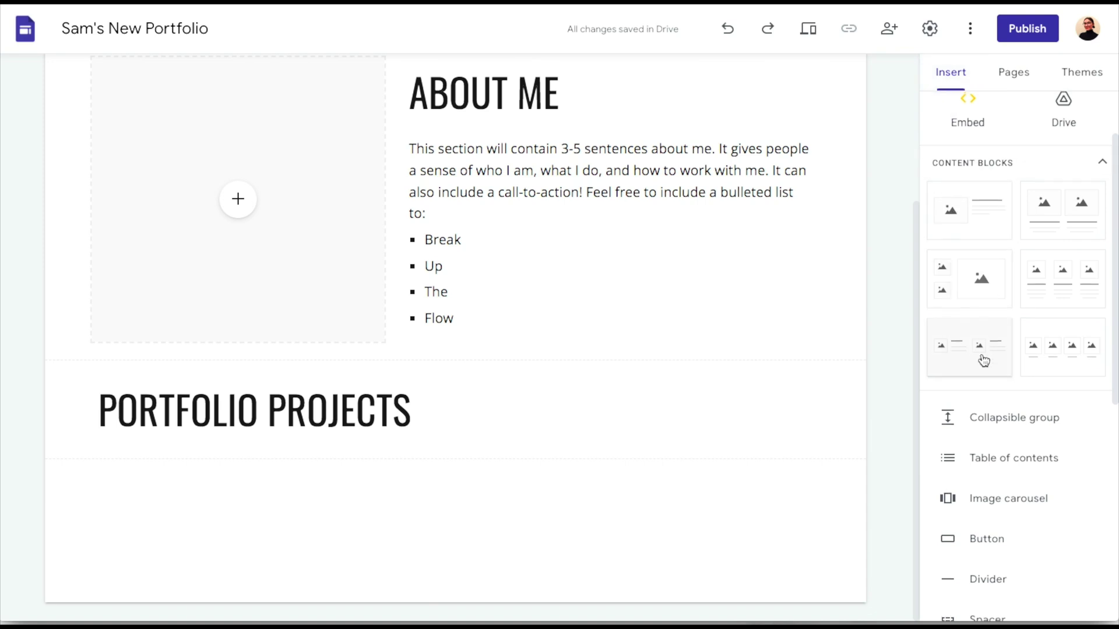
Insert a two-card image-and-text block with card titles 'Project 1' and 'Project 2'
scroll(984, 360, up, 1)
scroll(983, 360, down, 1)
scroll(984, 360, down, 1)
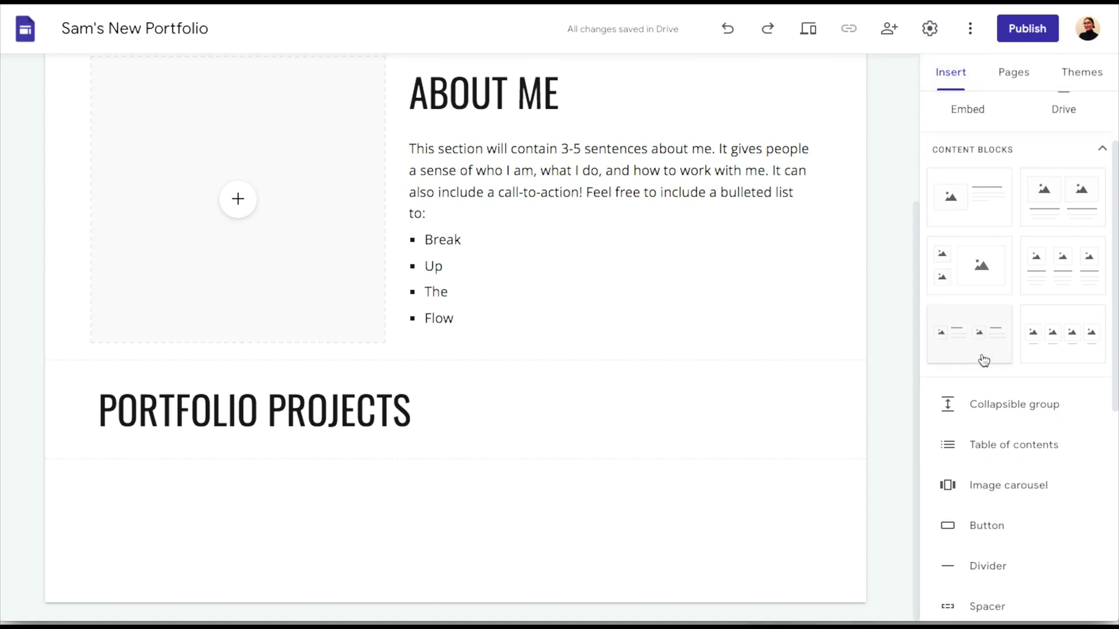
click(978, 344)
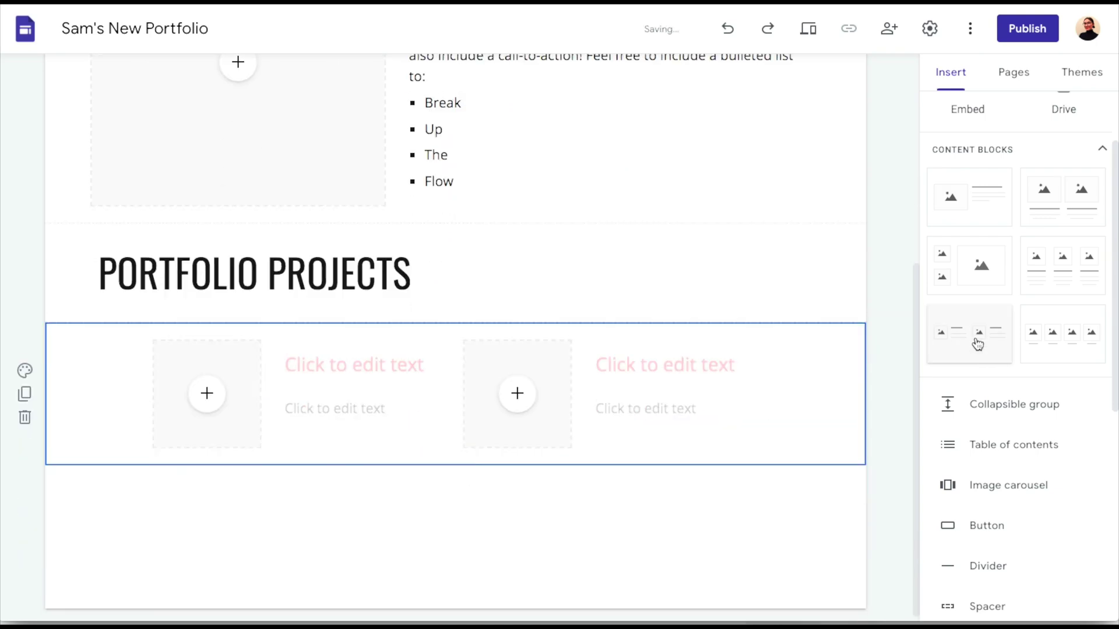
click(321, 367)
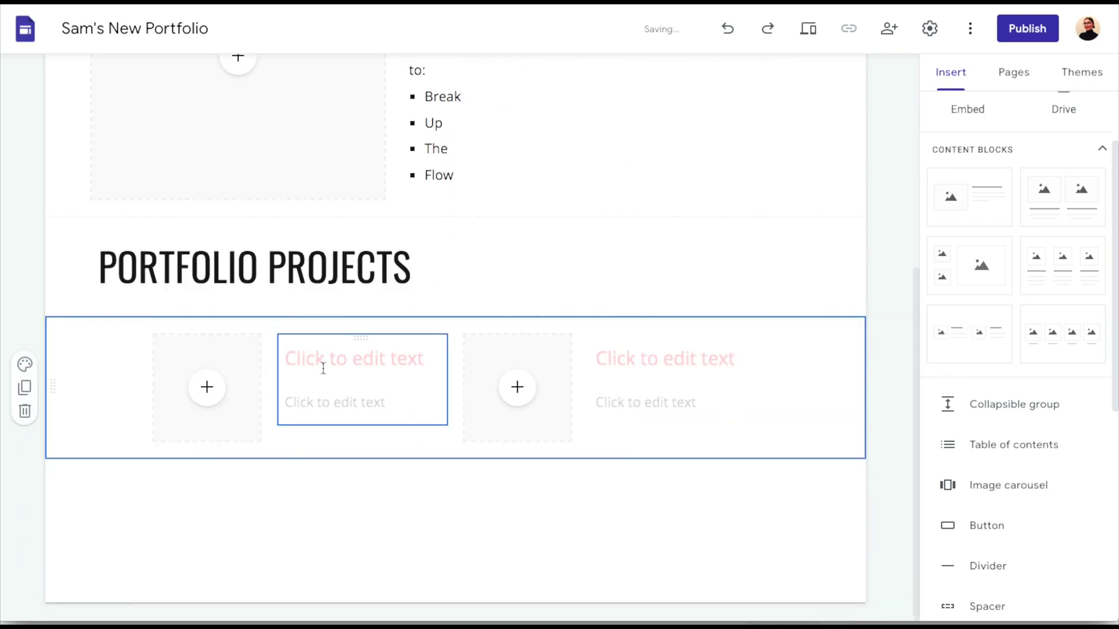
text(Project 1)
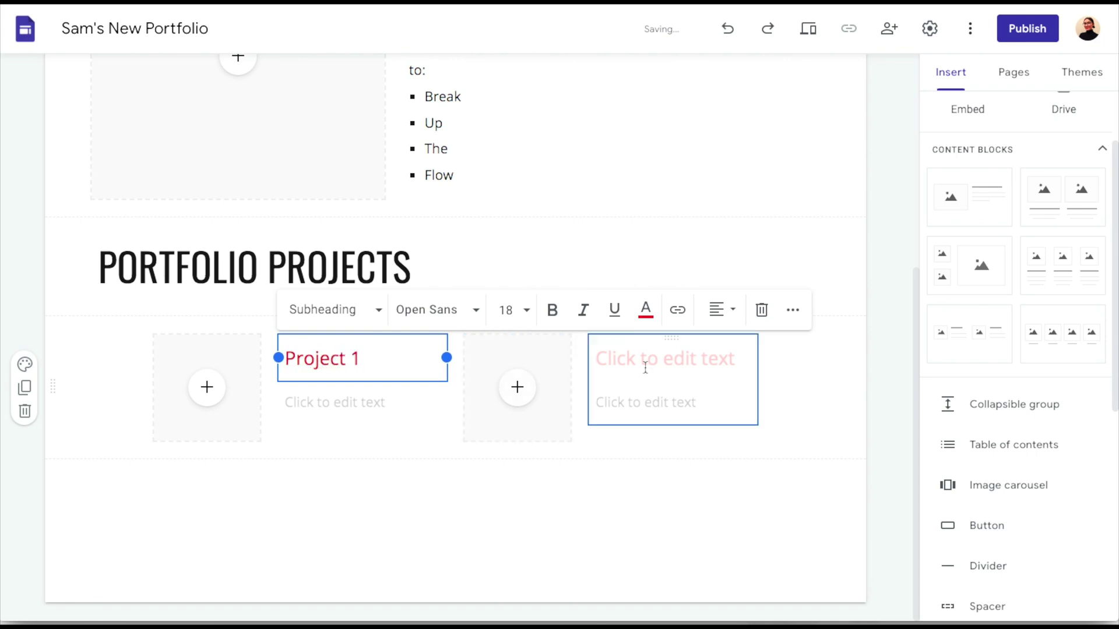
click(645, 367)
text(Proke)
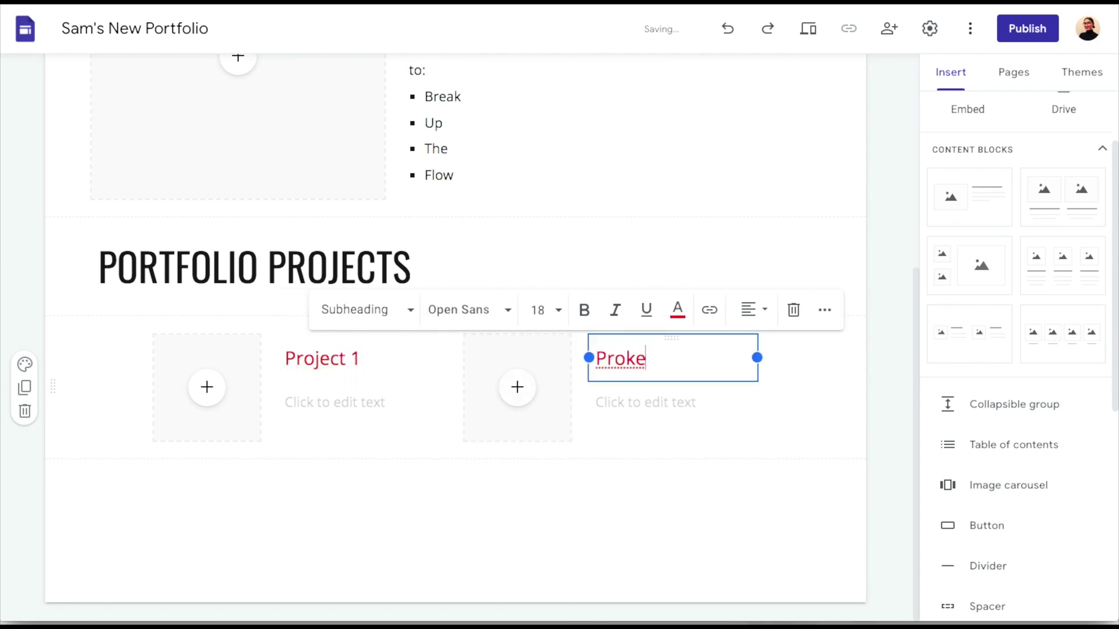
key(BackSpace)
key(BackSpace)
text(ject 2)
Add 'Description of project' text under each project card title
click(306, 402)
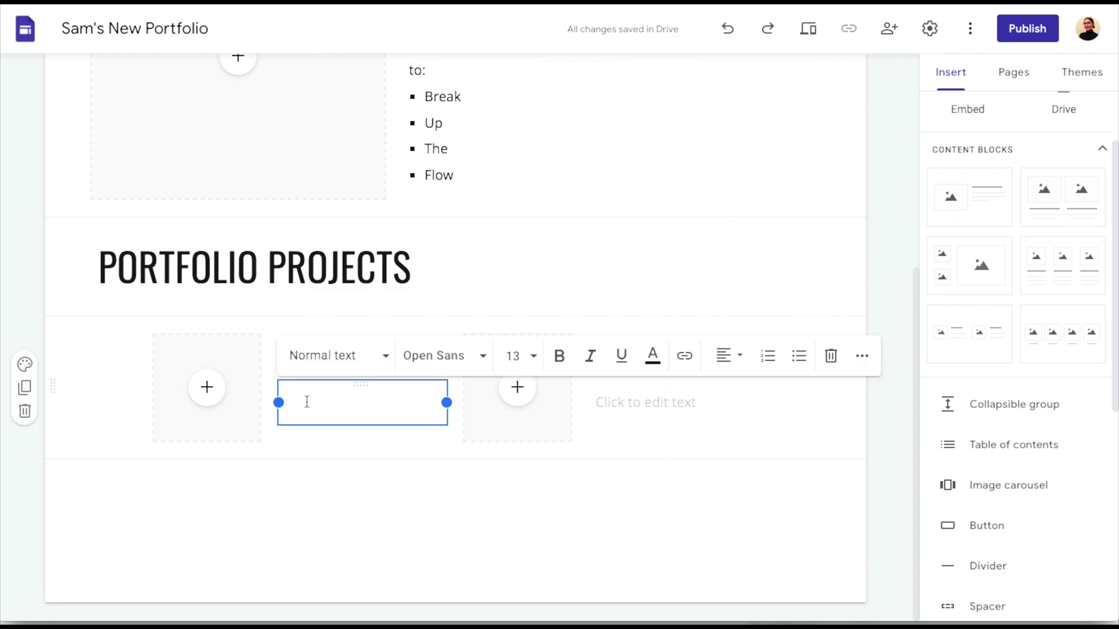
text(Description of )
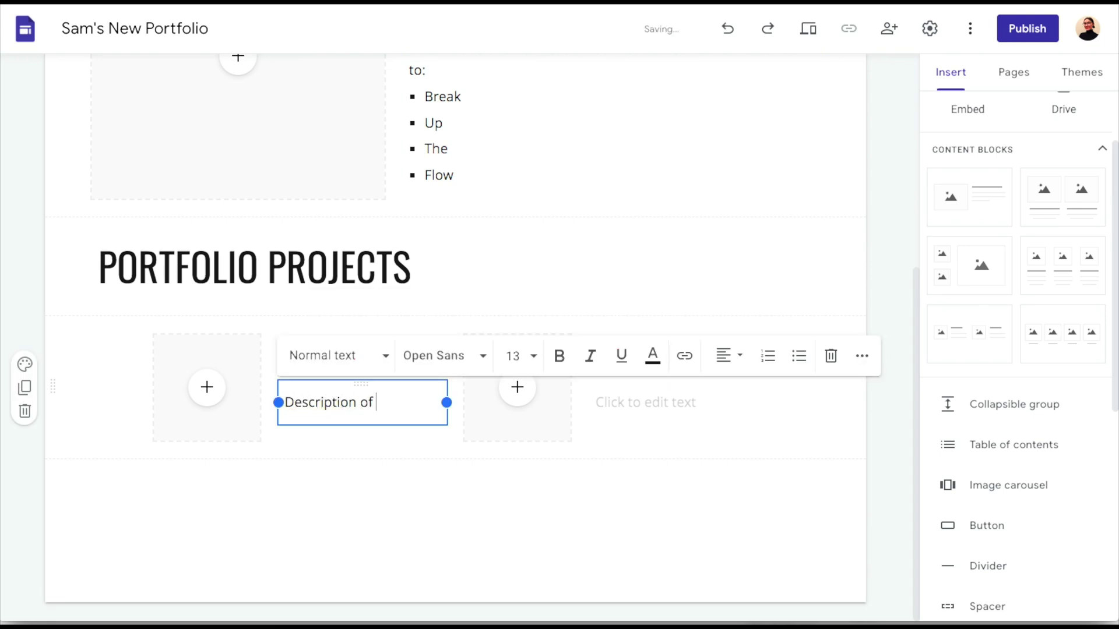
text(project 1)
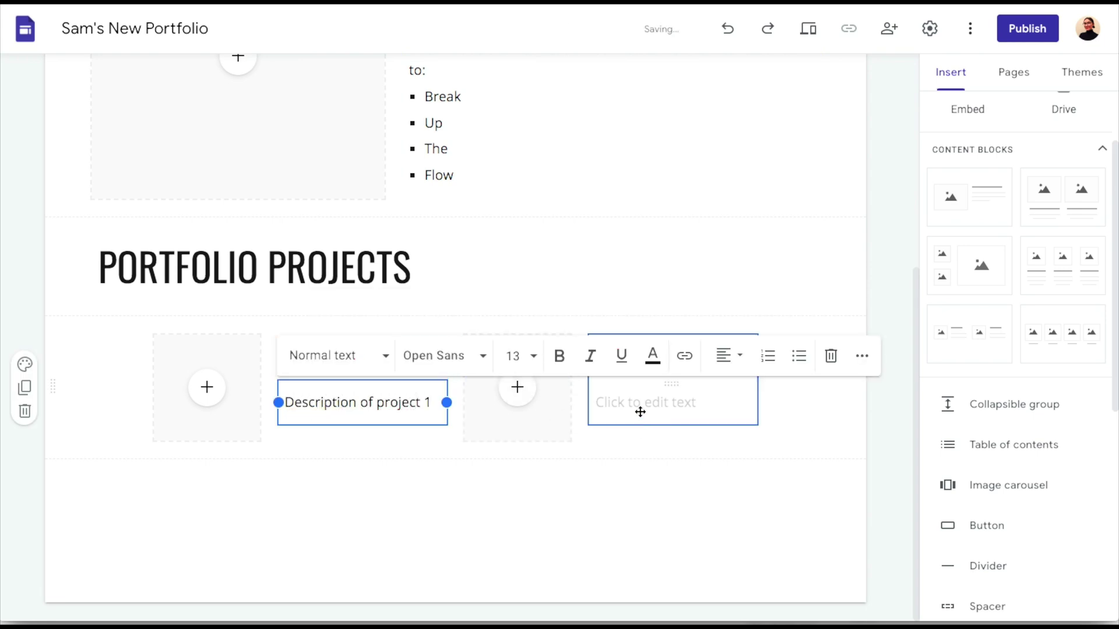
click(640, 406)
text(Descrip)
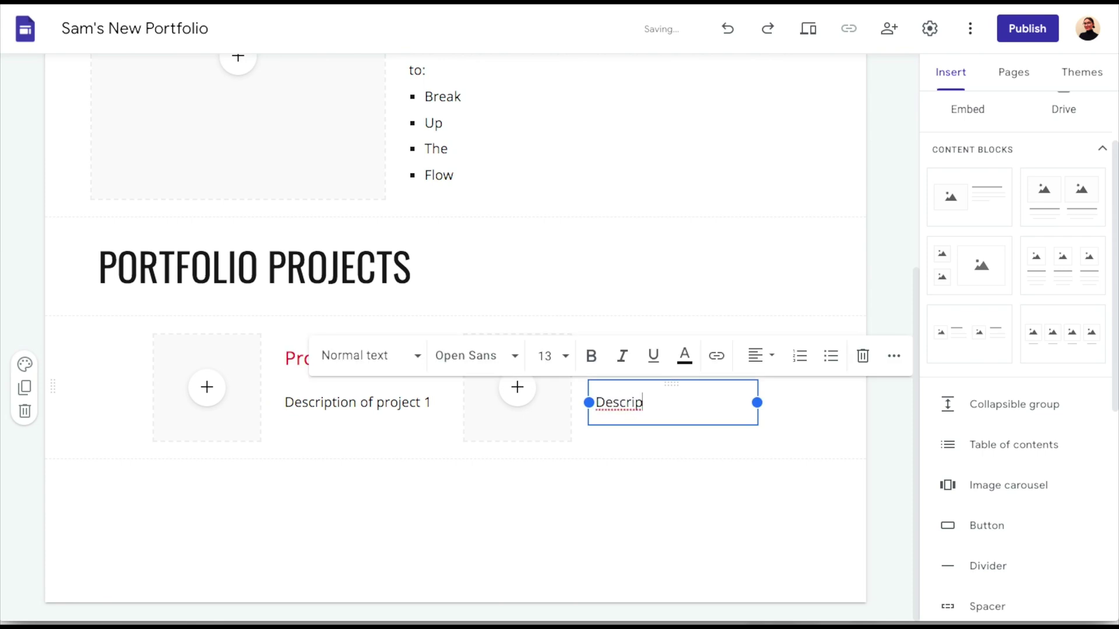
text(tion of Project 2)
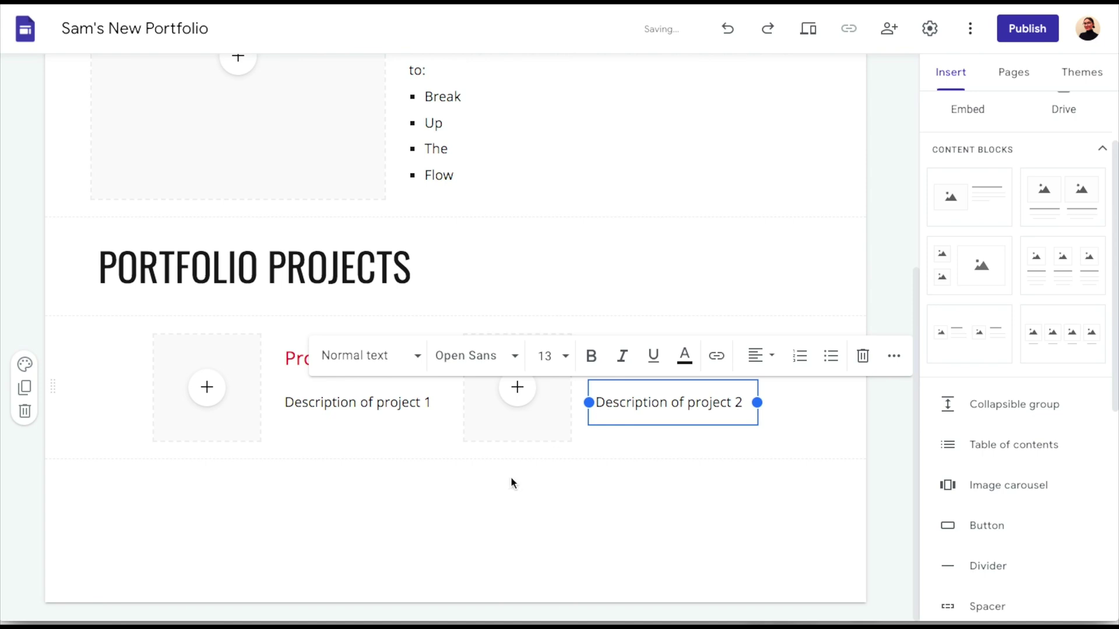
Add a 'Resume' text box below the project cards and style it as Title
click(408, 527)
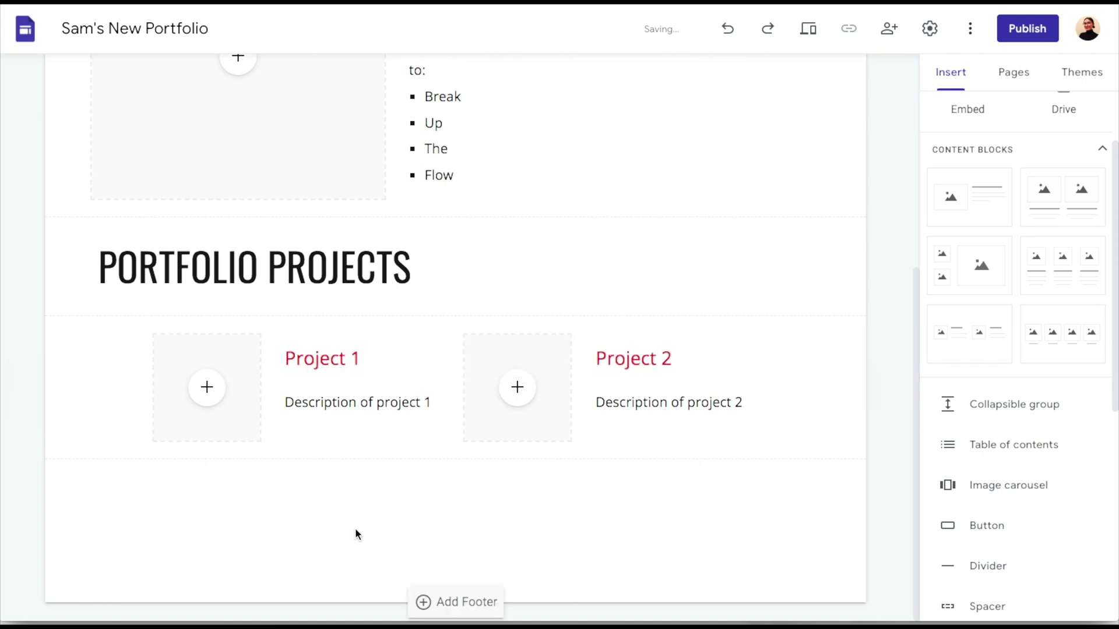
double_click(135, 485)
click(134, 484)
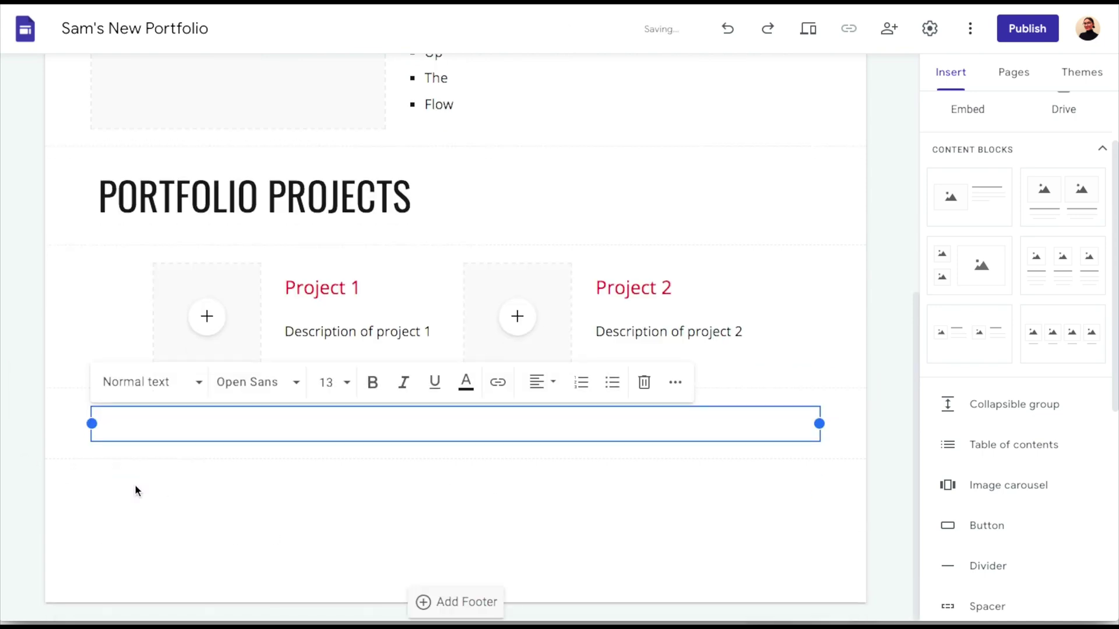
text(Resume)
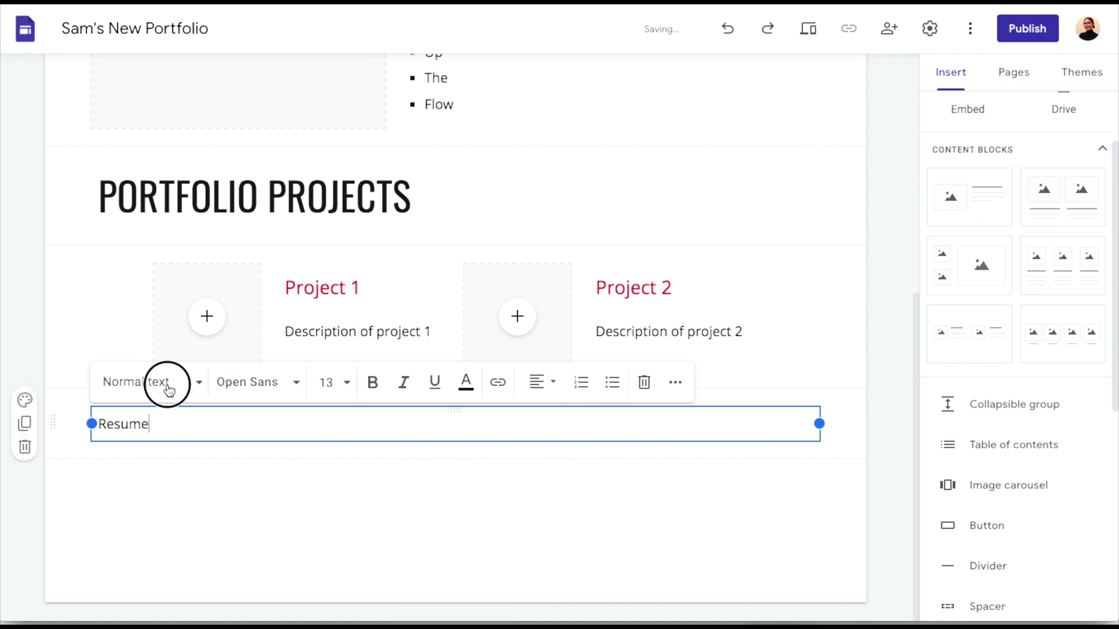
click(168, 384)
click(145, 464)
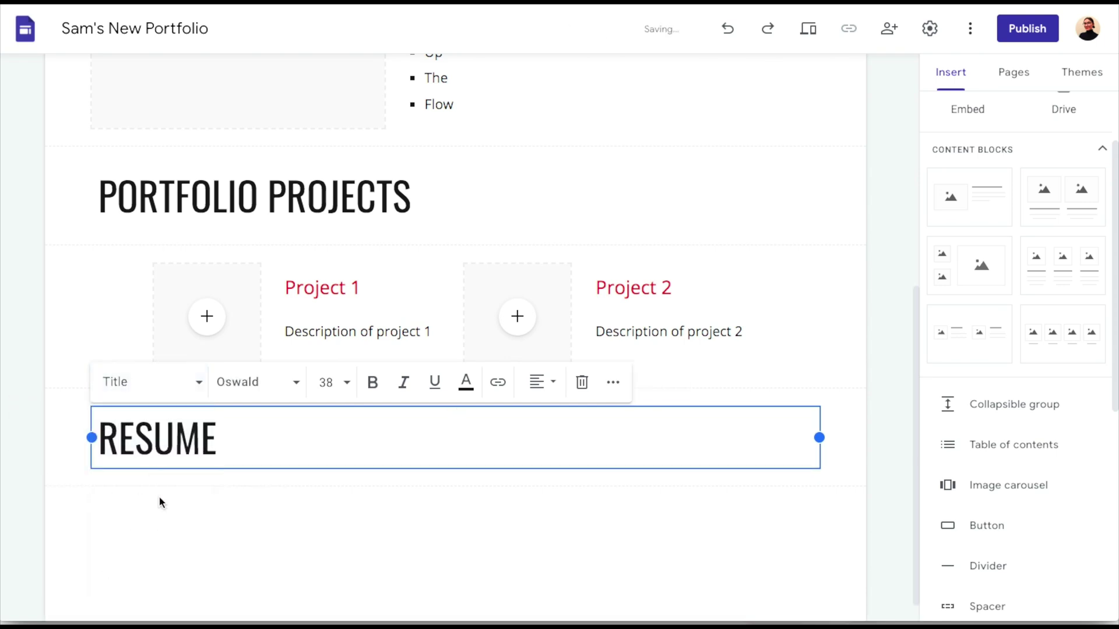
click(159, 515)
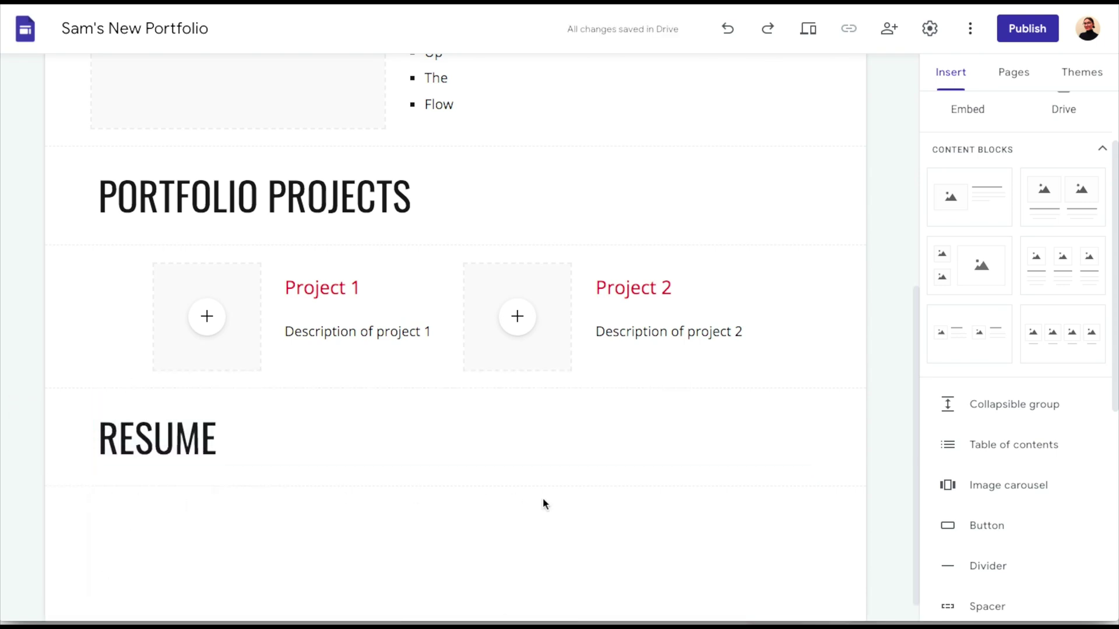
scroll(945, 550, down, 4)
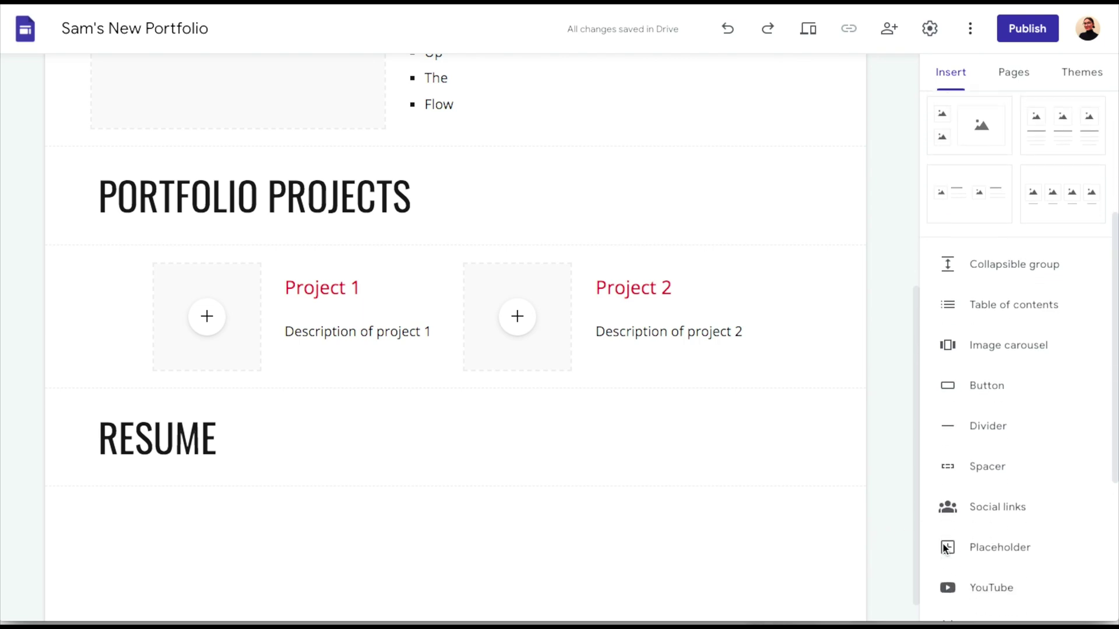
Insert a placeholder block below RESUME and position it one column in from the left
click(986, 473)
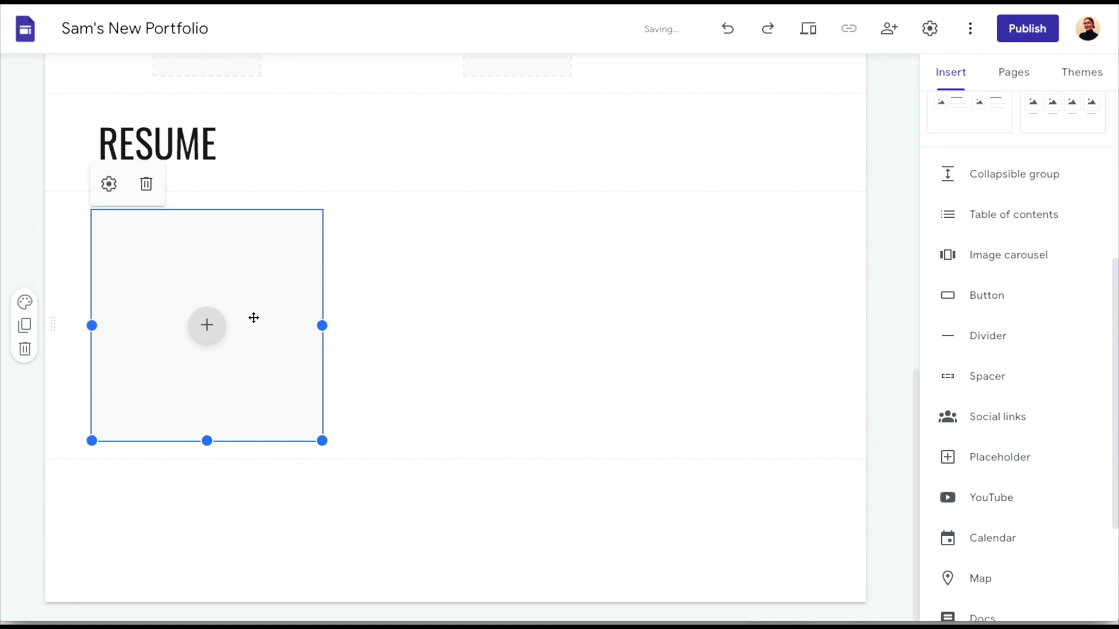
drag(290, 295, 446, 276)
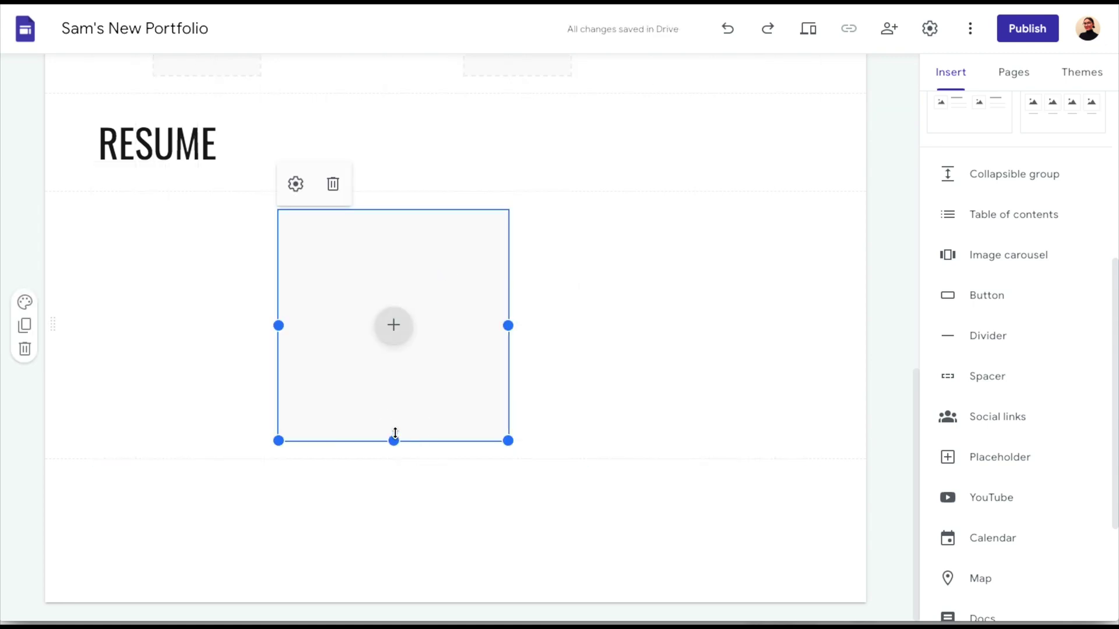
drag(392, 437, 348, 396)
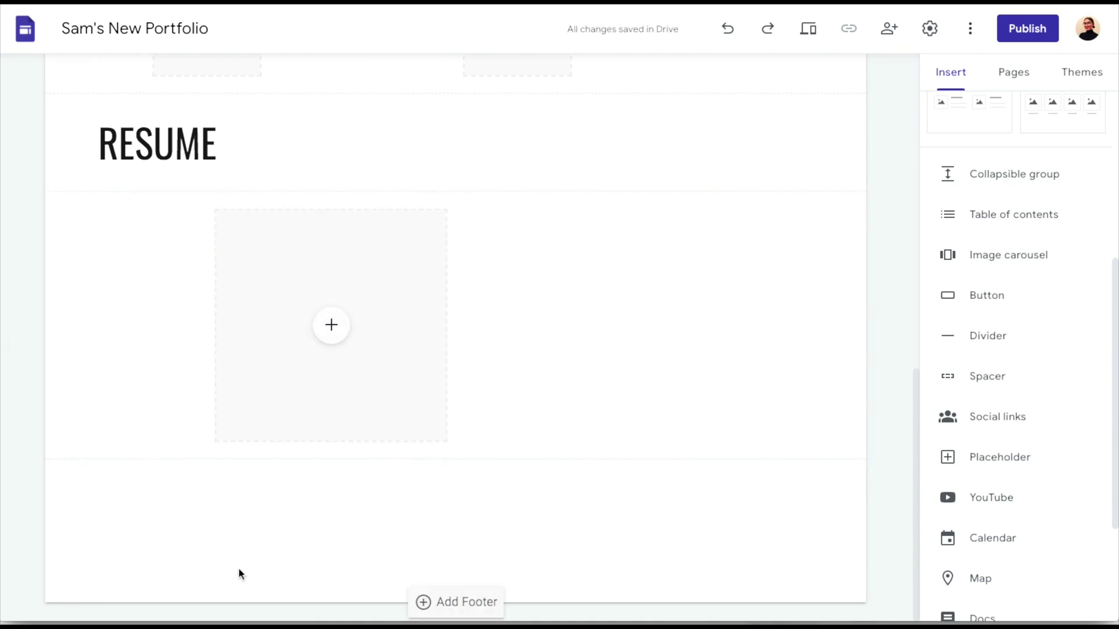
Add a page footer with the word 'contact' in Normal text style
click(424, 602)
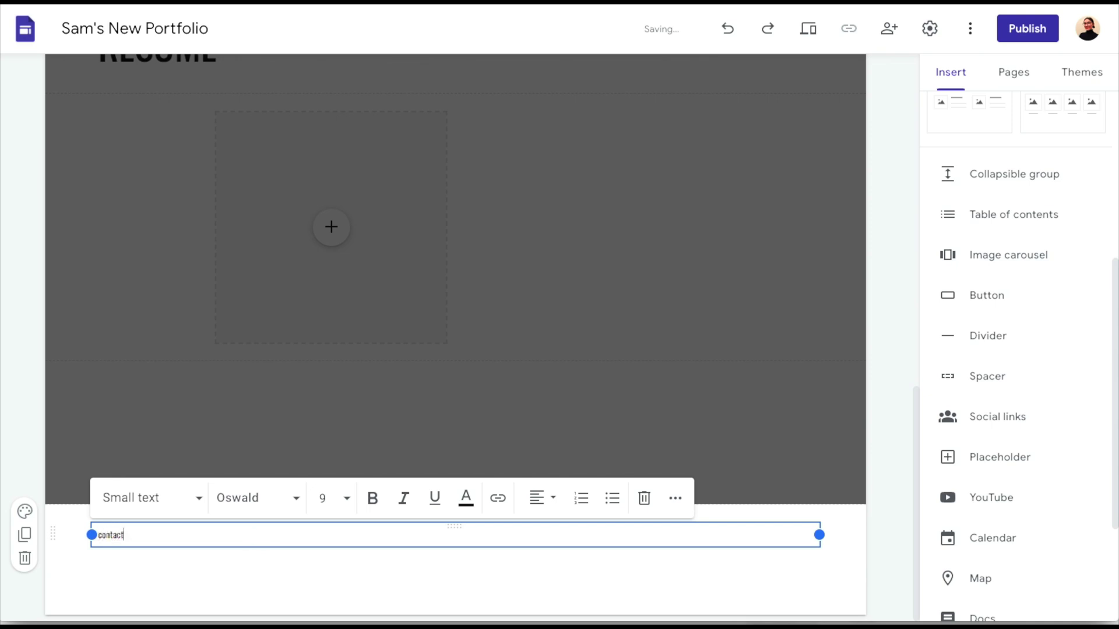
text(contact)
key(Return)
click(155, 530)
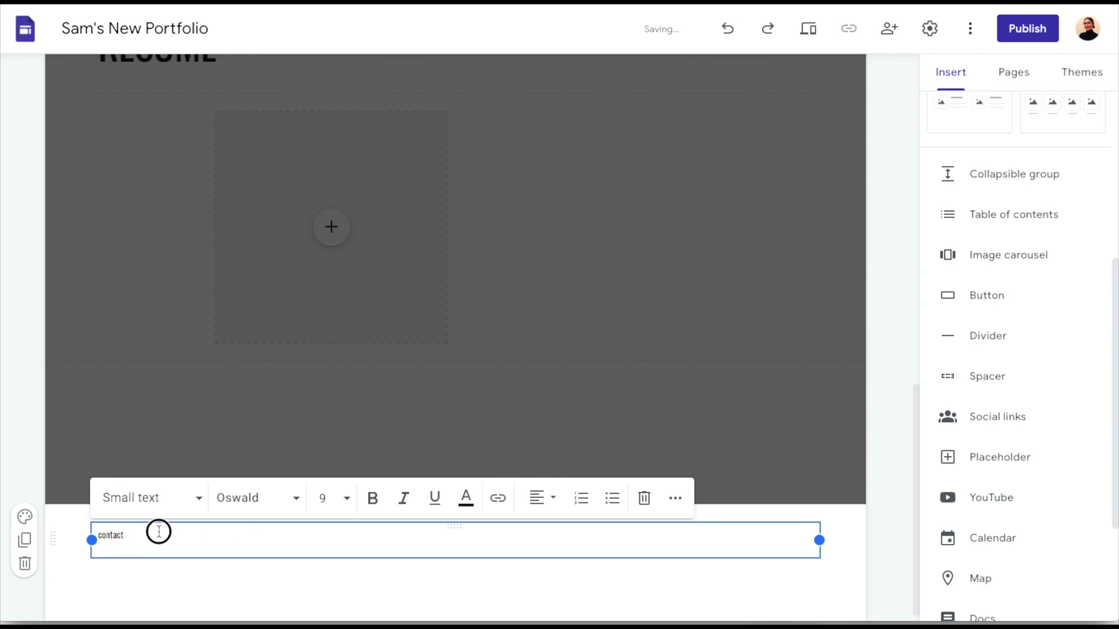
drag(124, 535, 94, 535)
click(179, 500)
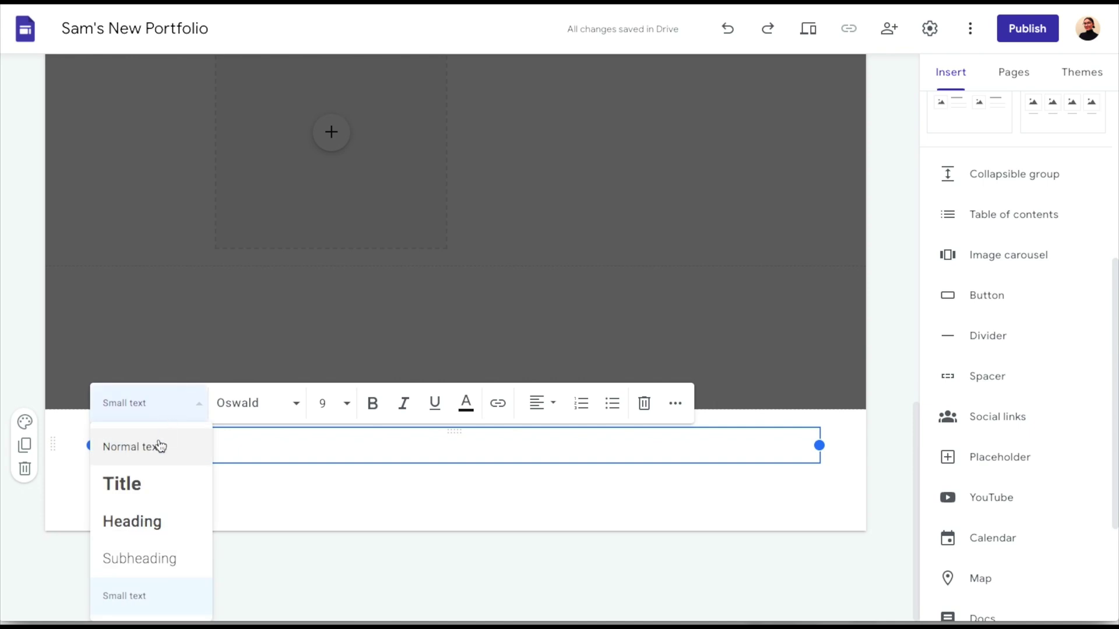
click(157, 445)
click(153, 524)
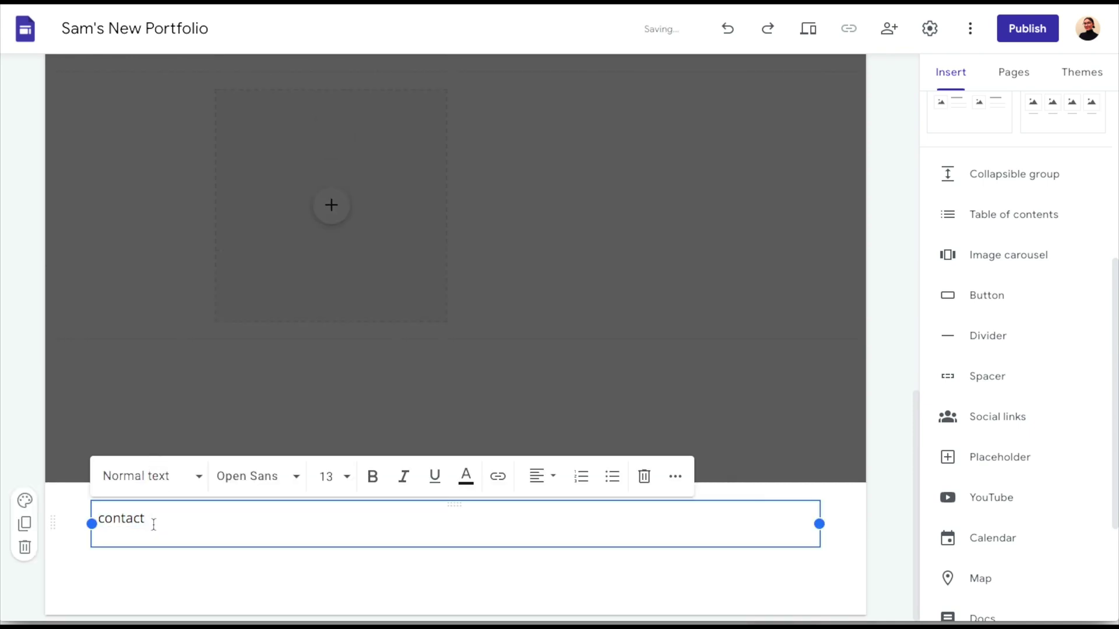
Add the owner's e-mail address below contact, underlined and linked as a mail link
key(Return)
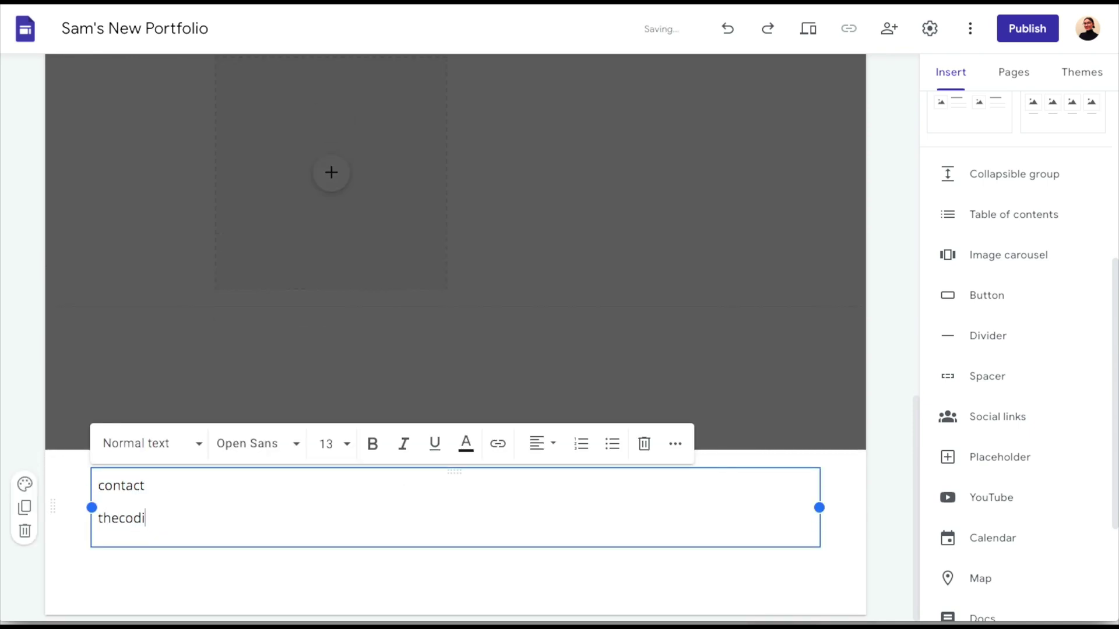
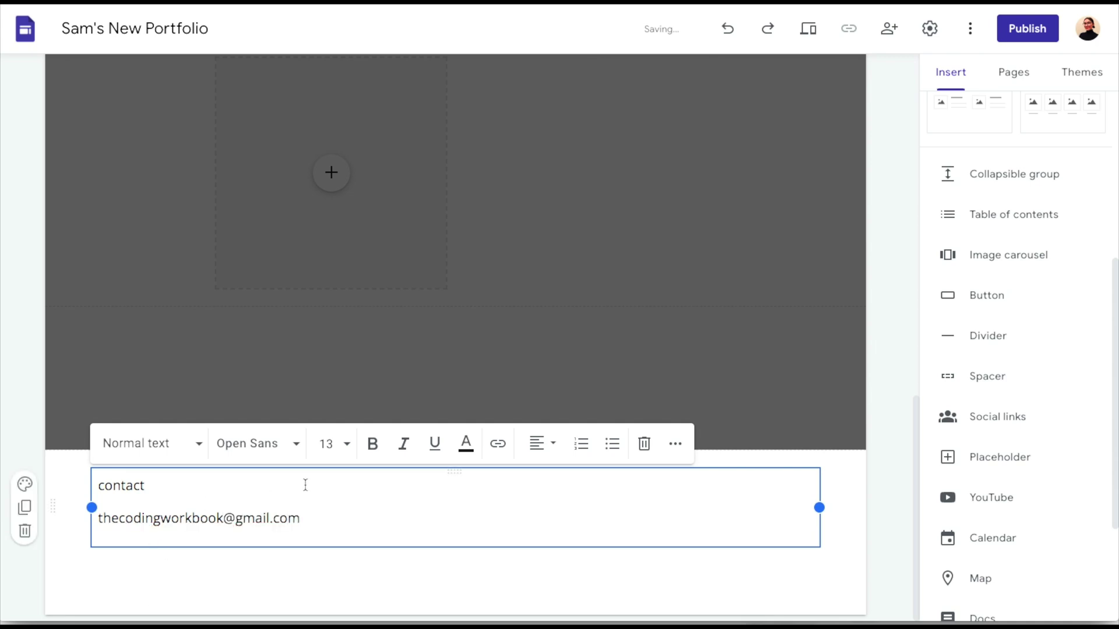
drag(296, 518, 99, 525)
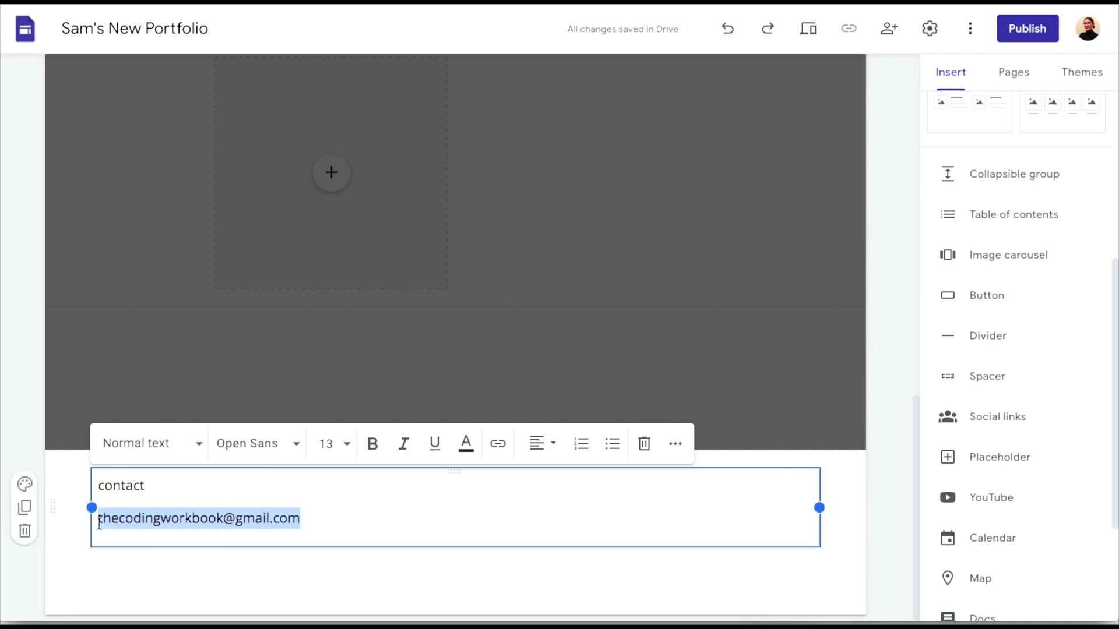
key(ctrl+u)
key(Right)
click(497, 443)
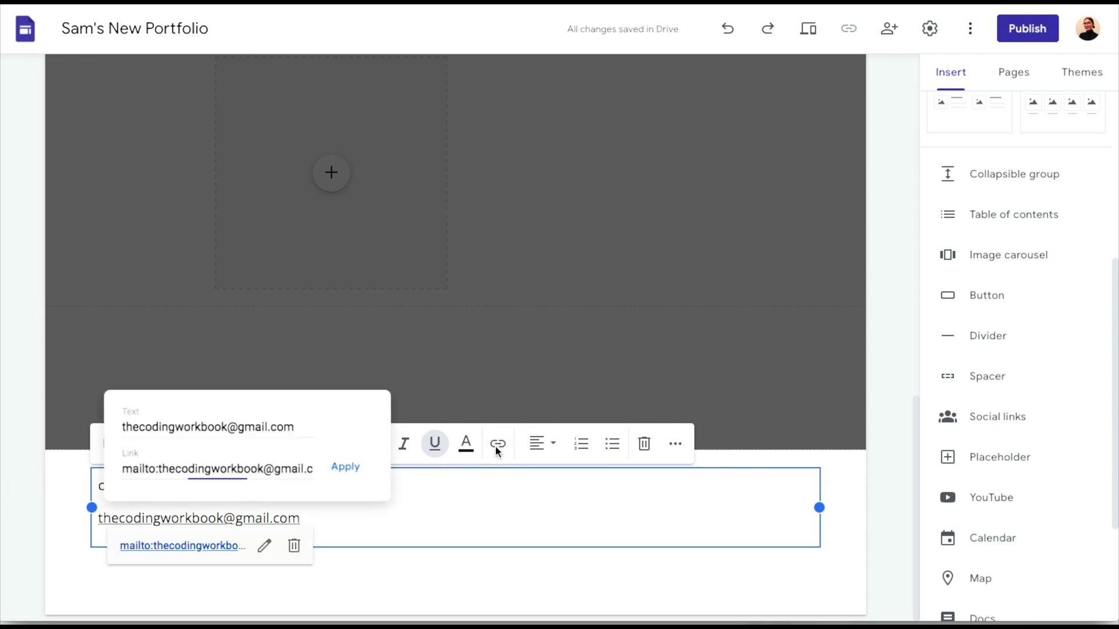
click(348, 469)
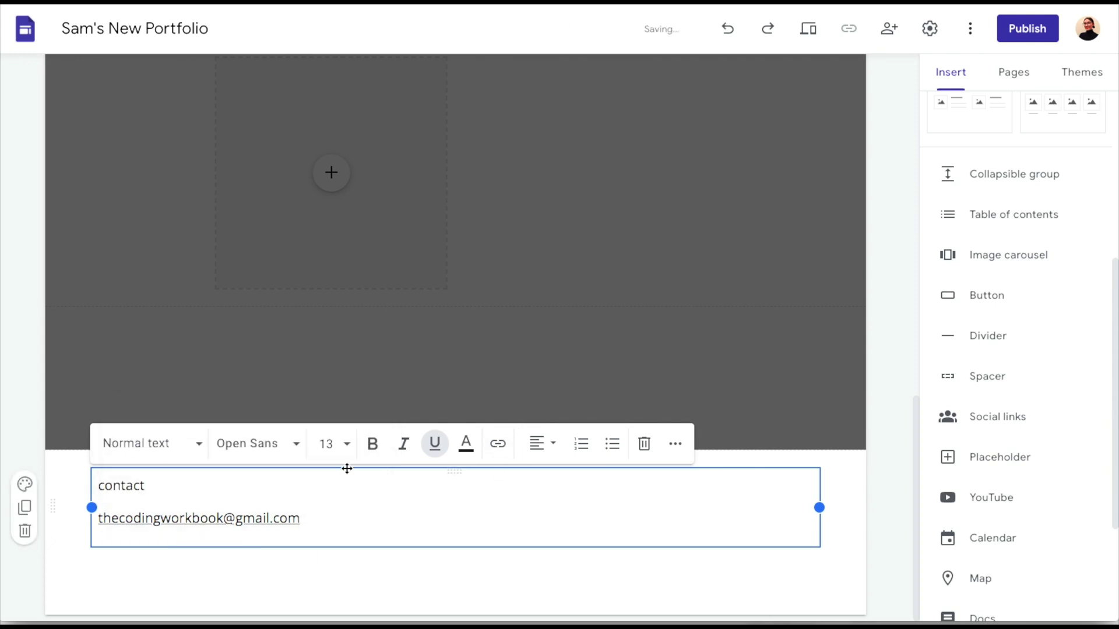
click(148, 486)
click(338, 513)
scroll(527, 495, up, 10)
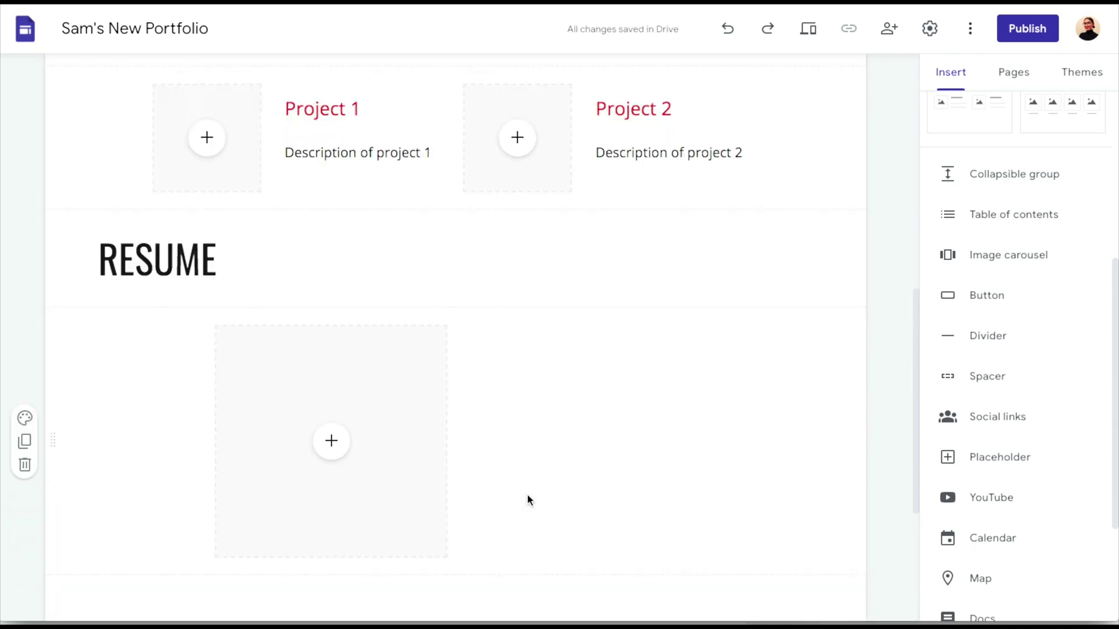
scroll(527, 495, up, 2)
scroll(527, 495, down, 4)
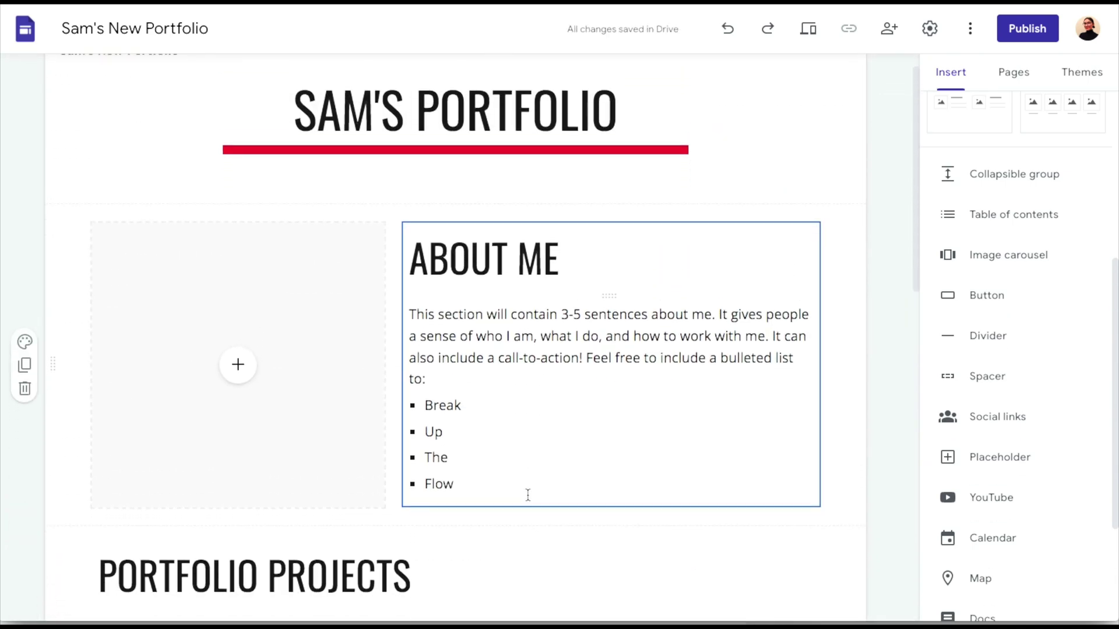
scroll(527, 494, down, 10)
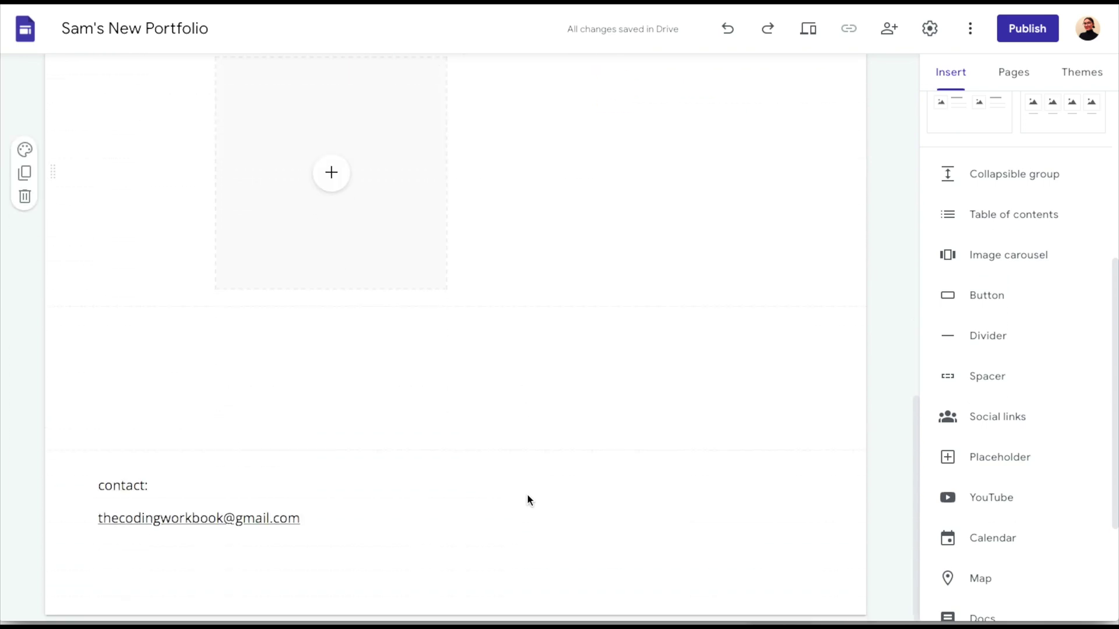
scroll(527, 494, up, 10)
scroll(527, 495, up, 5)
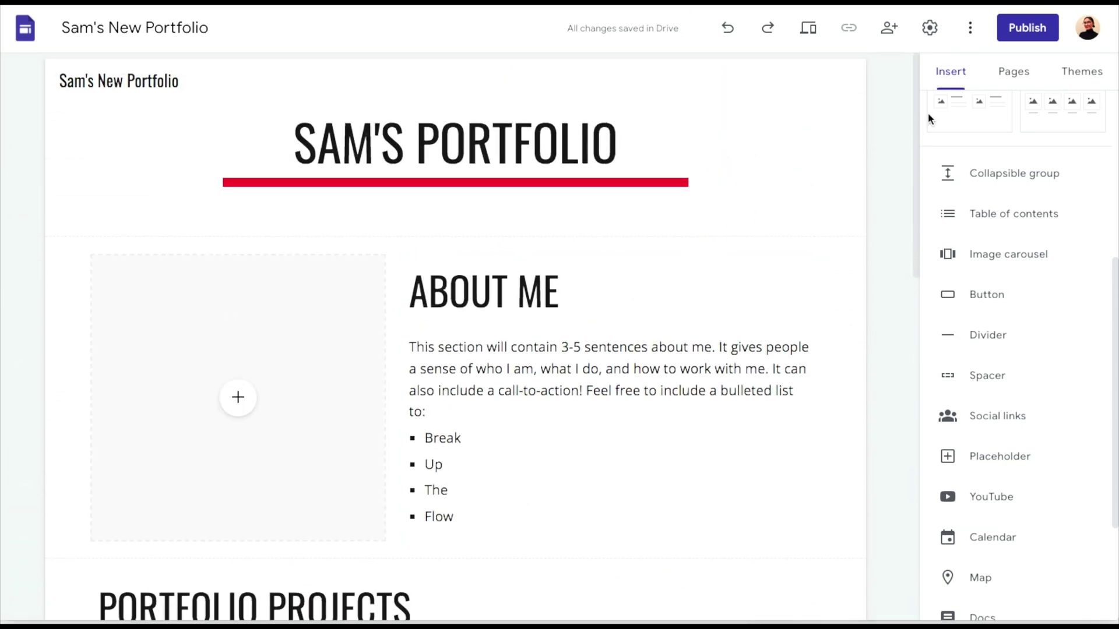
scroll(734, 244, down, 6)
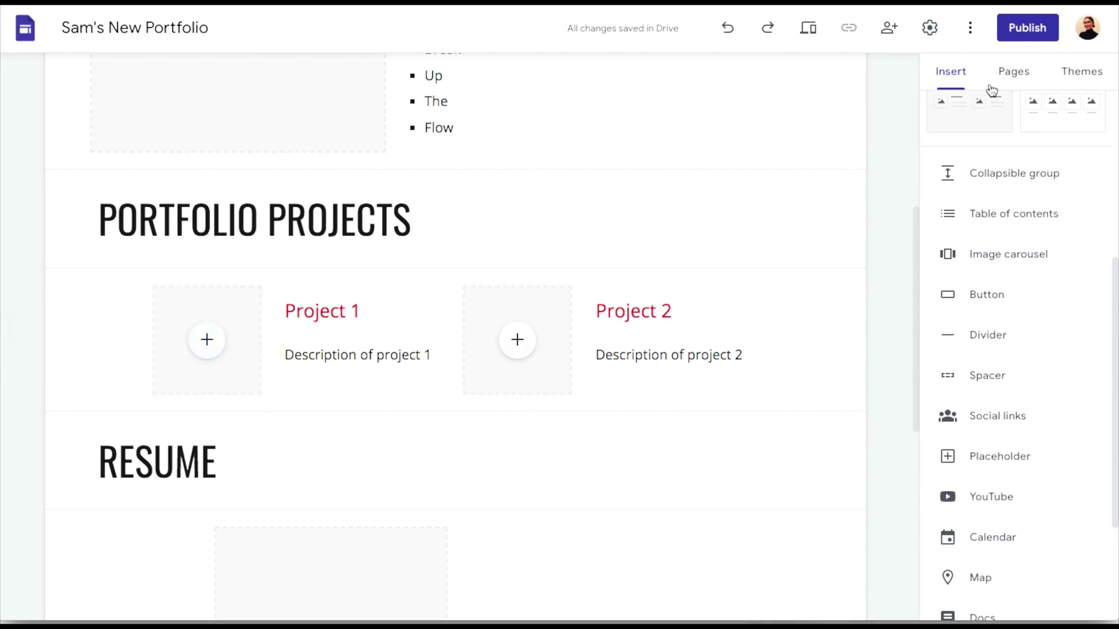
click(1008, 77)
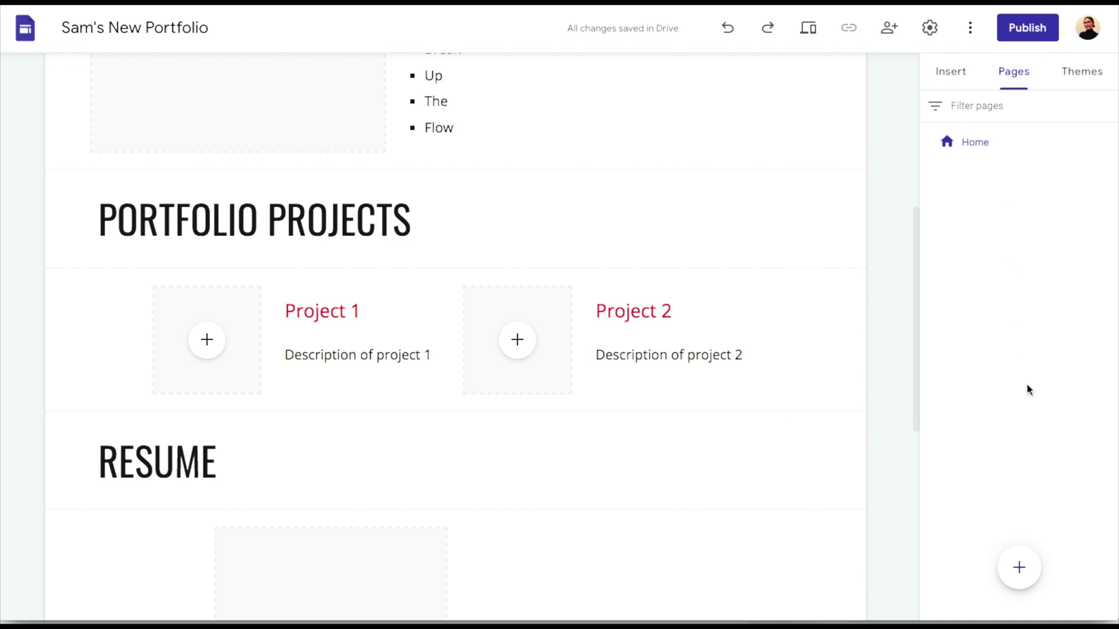
Create a new page named 'Portfolio Project 1' in the Pages panel
click(1020, 569)
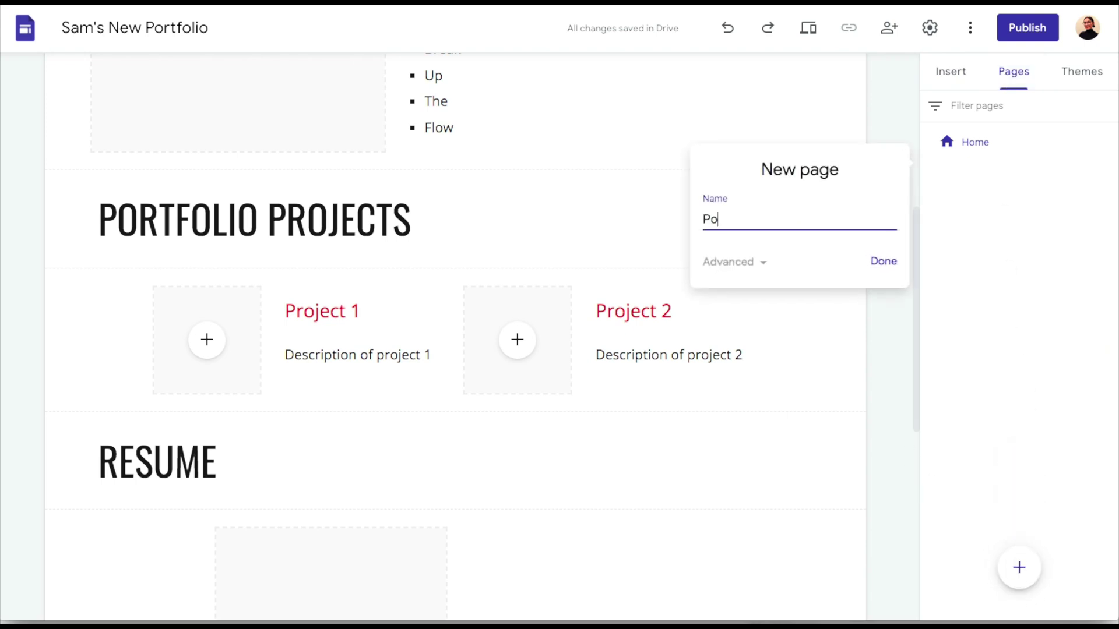
text(Portfolio Project 1)
click(883, 261)
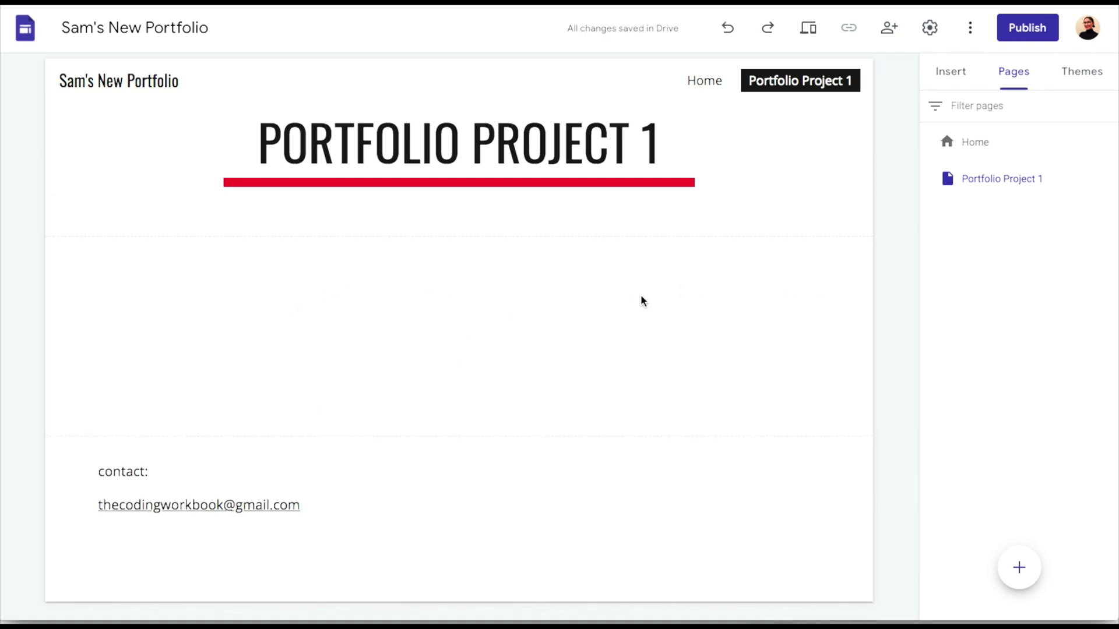
On Portfolio Project 1, add a Title-style 'Project title' heading with an empty text box below it
double_click(482, 305)
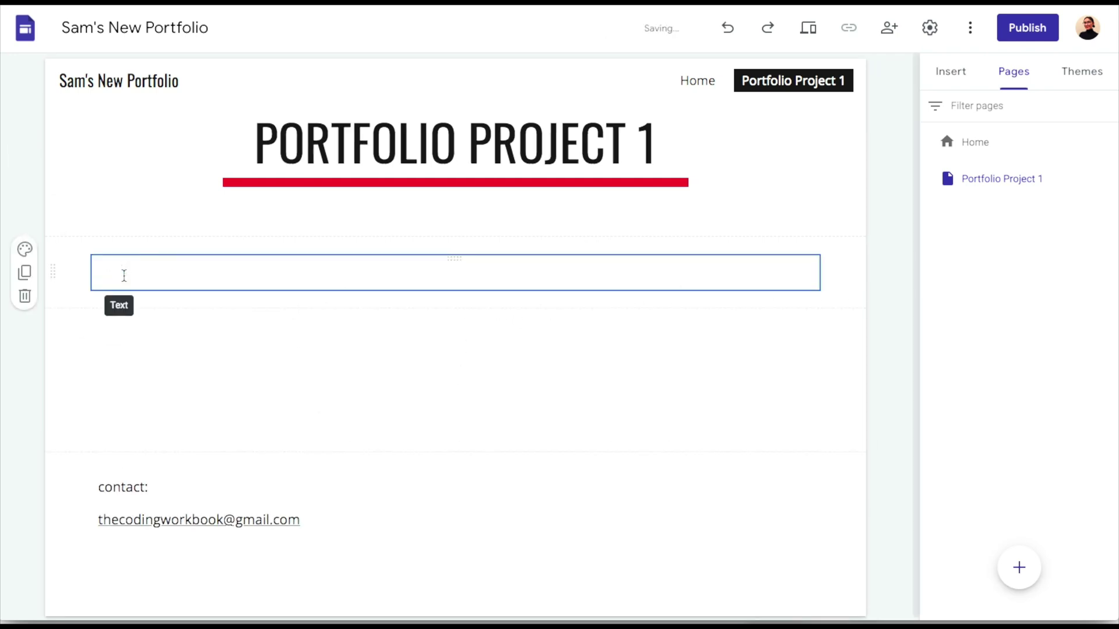
text(Proje)
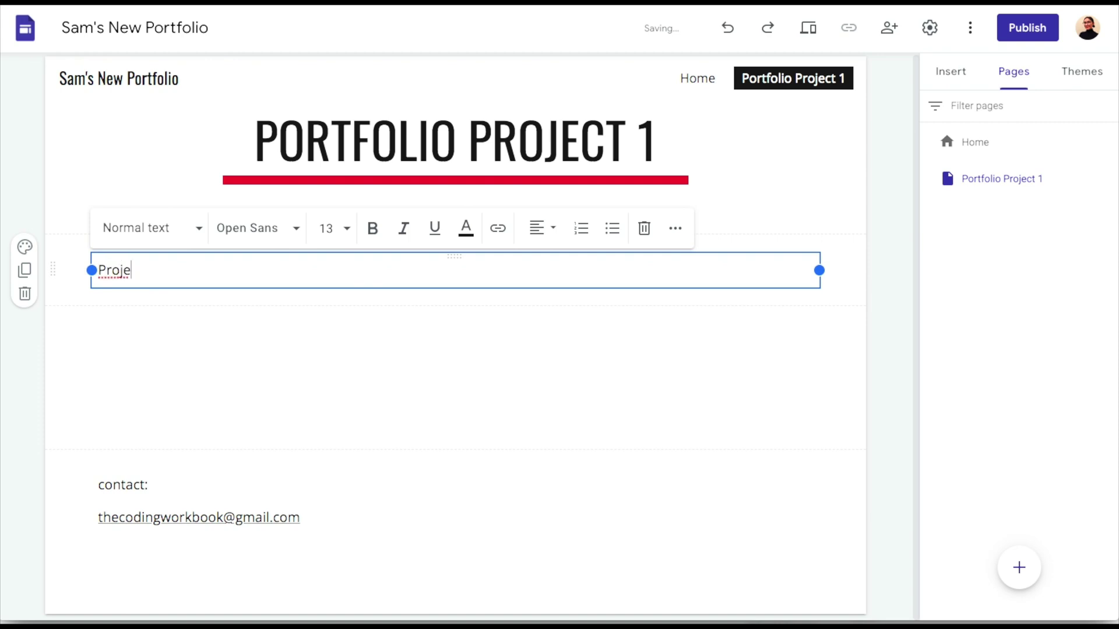
text(ct title)
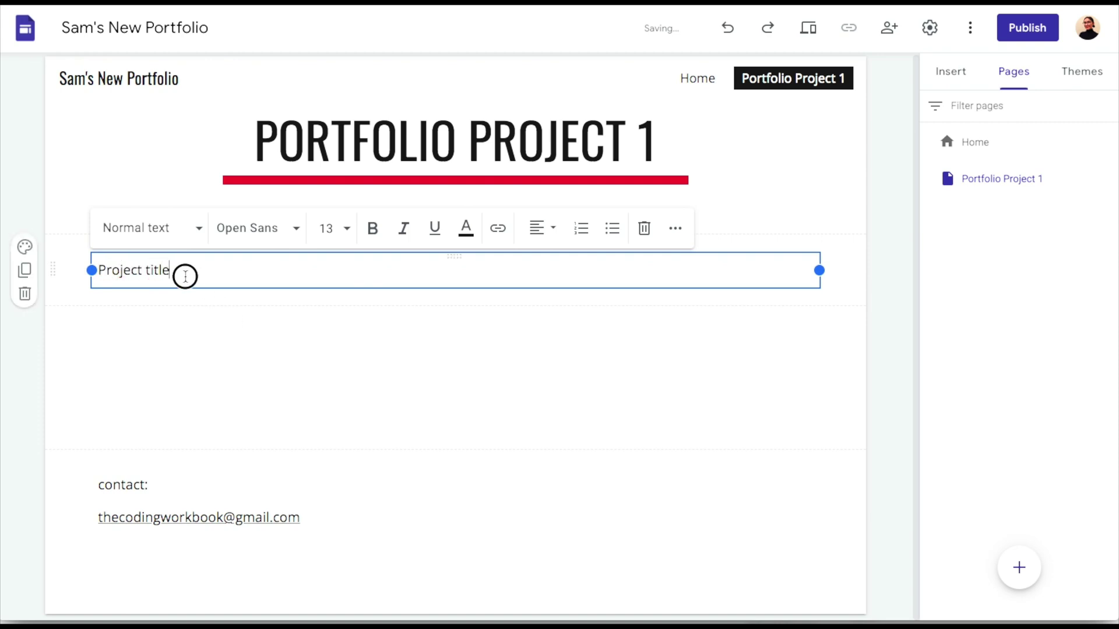
drag(185, 276, 98, 270)
click(144, 237)
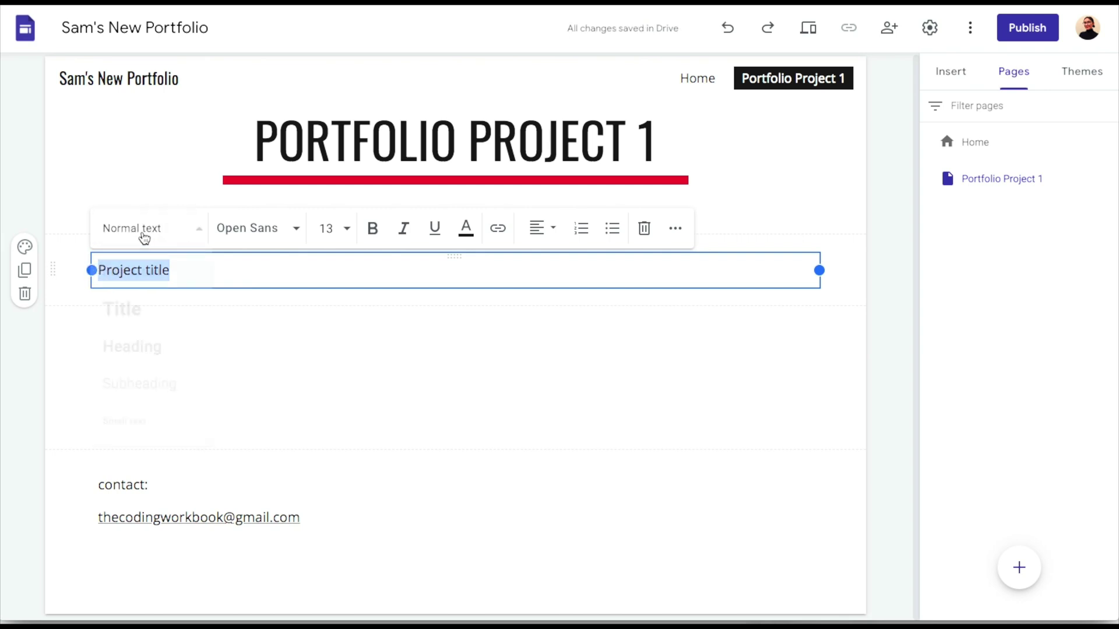
click(142, 309)
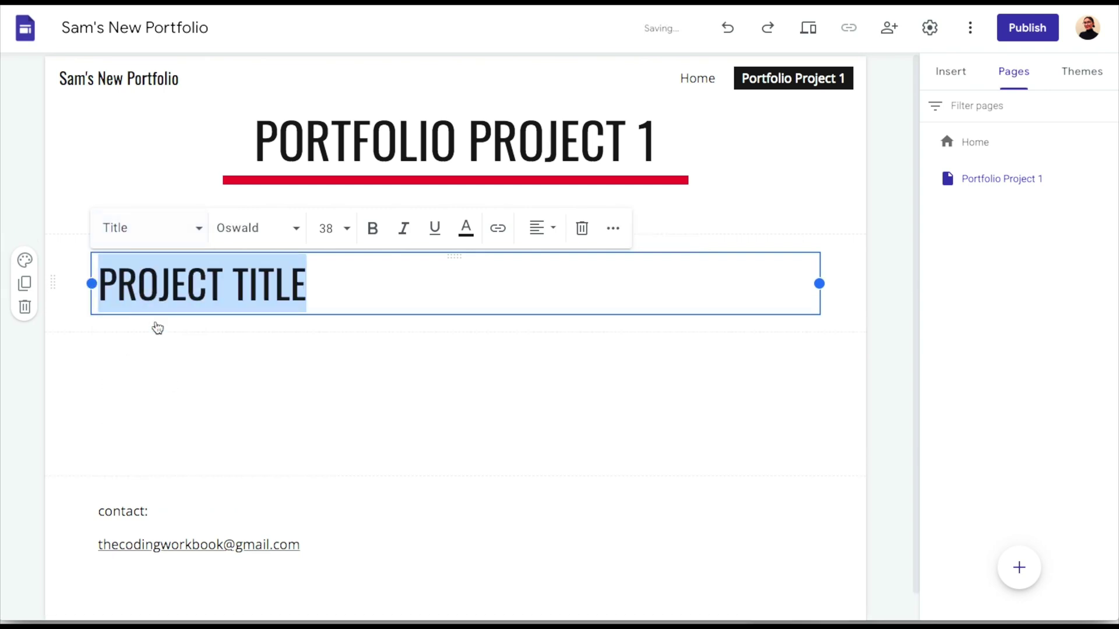
click(187, 382)
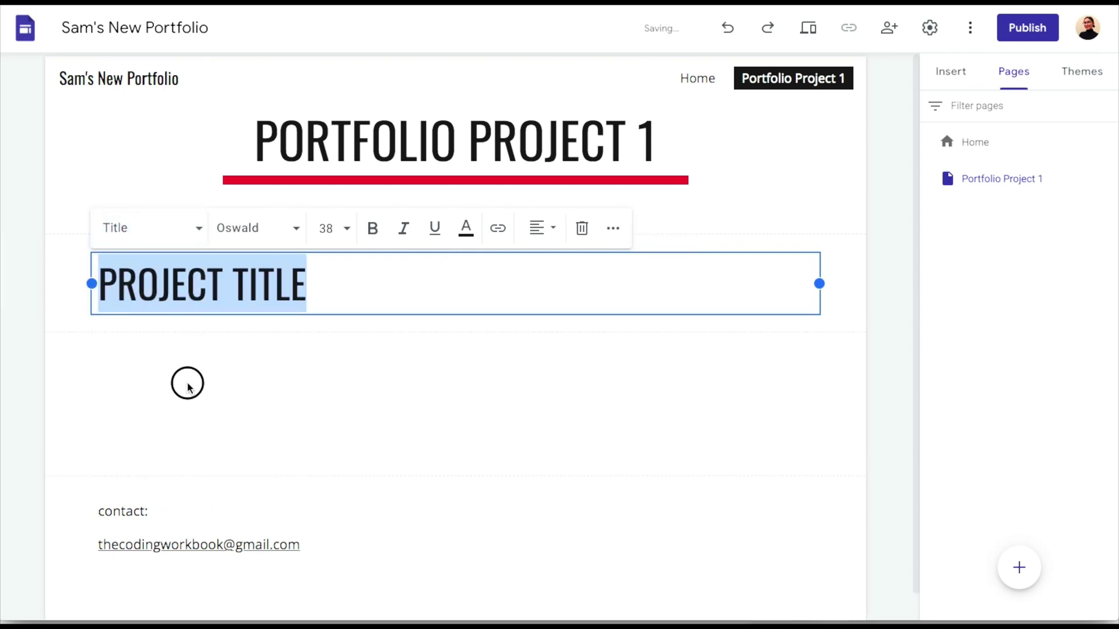
double_click(121, 339)
click(122, 341)
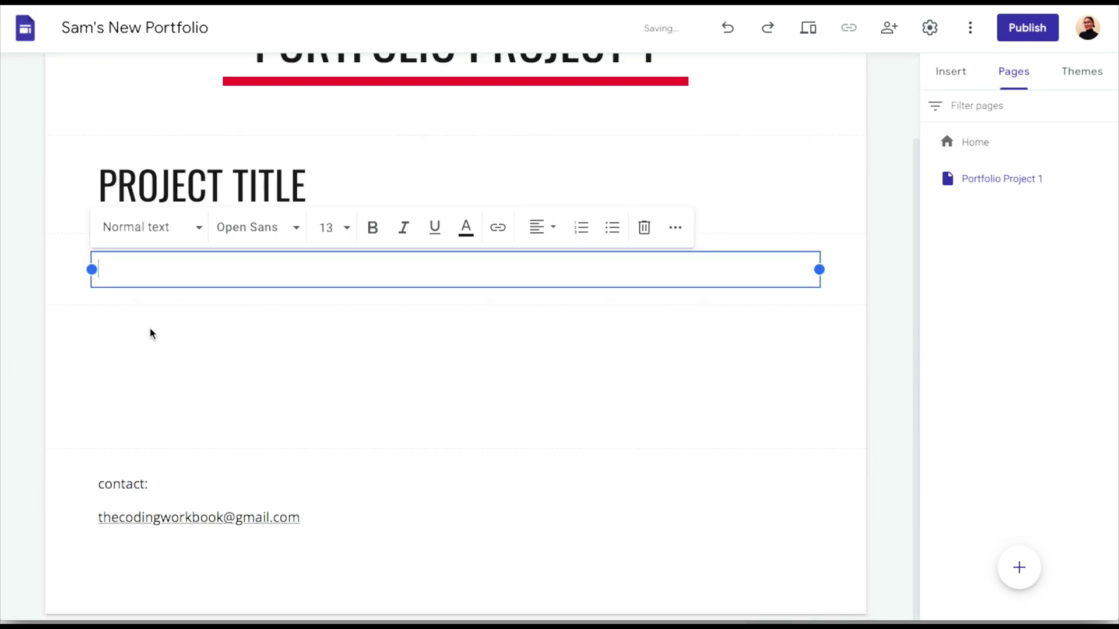
Paste the project outline (description, problem, objectives, outcomes, Module 1–3 links) into the empty box
text(Project description: Problem statement: Learning objectives: Learner outcomes: Outline: Module 1 (link) Module 2 (link) Module 3 (link))
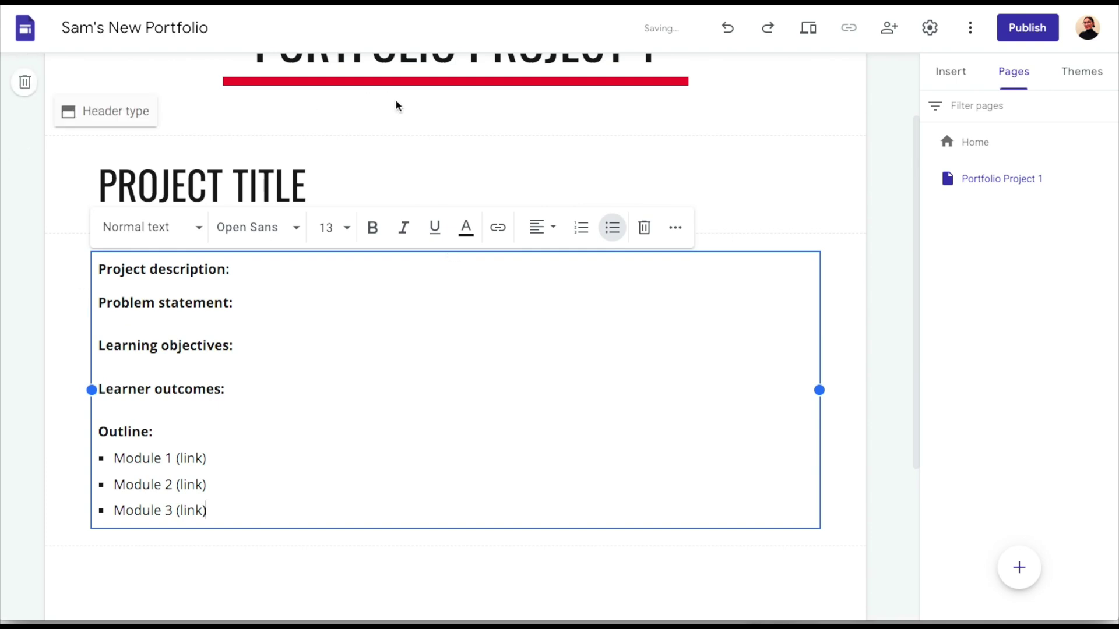
click(378, 147)
scroll(379, 148, up, 2)
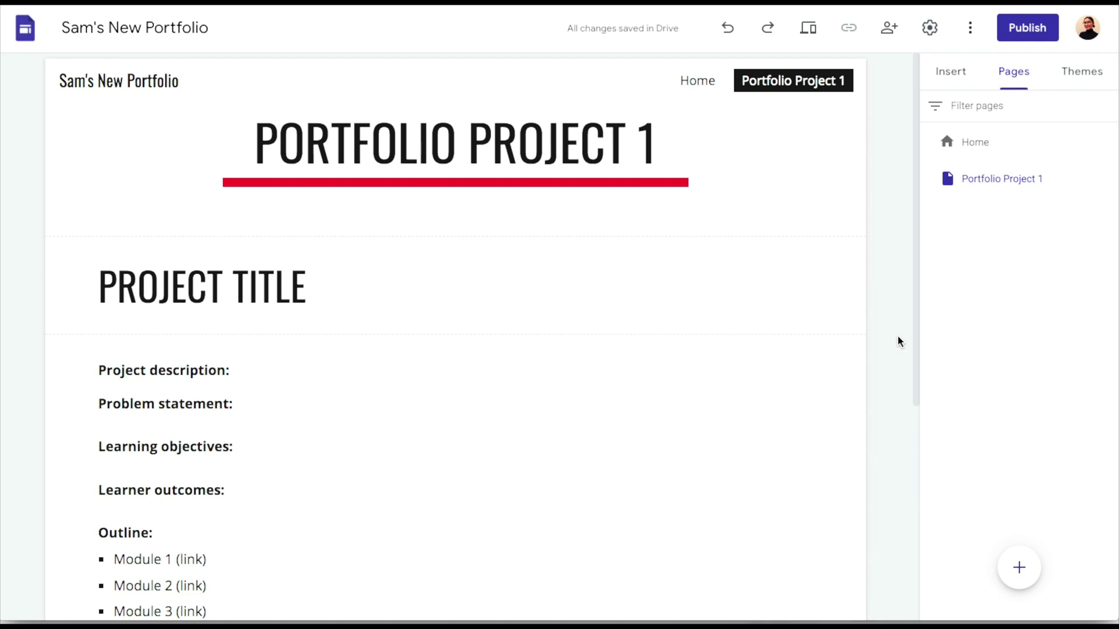
scroll(898, 341, down, 1)
scroll(898, 342, down, 1)
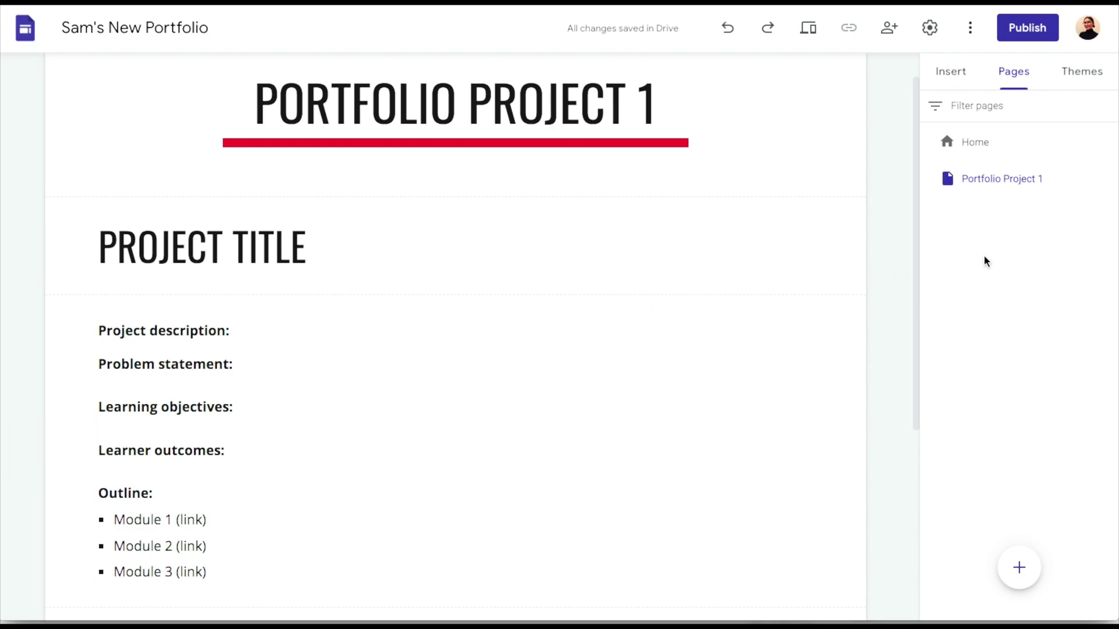
Create a 'Module 1' page and nest it under Portfolio Project 1
click(1019, 566)
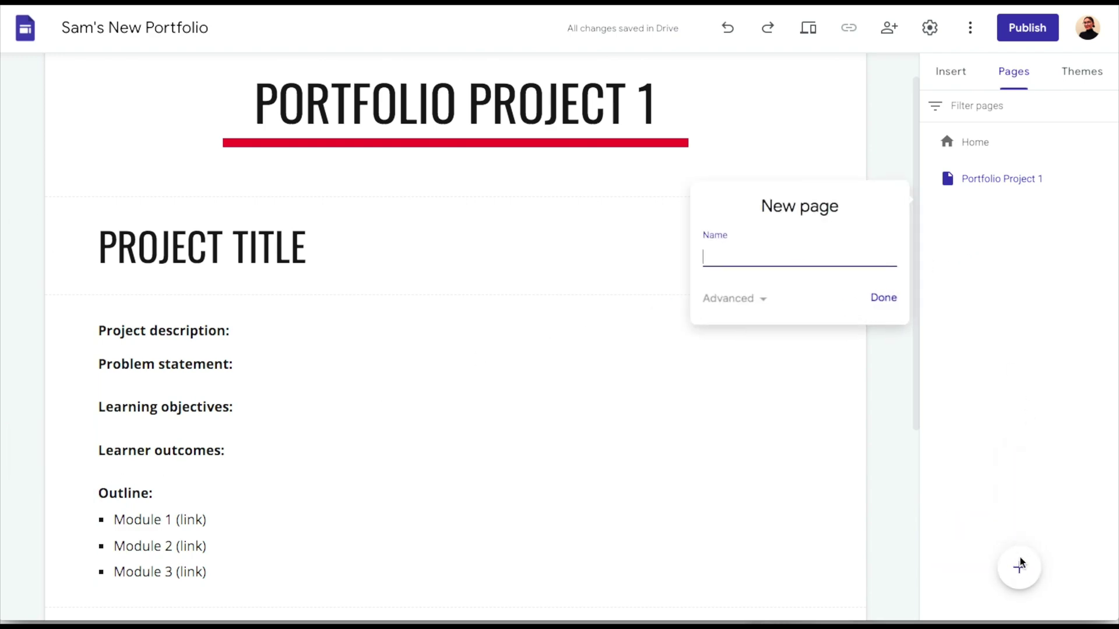
text(Module 1)
key(Return)
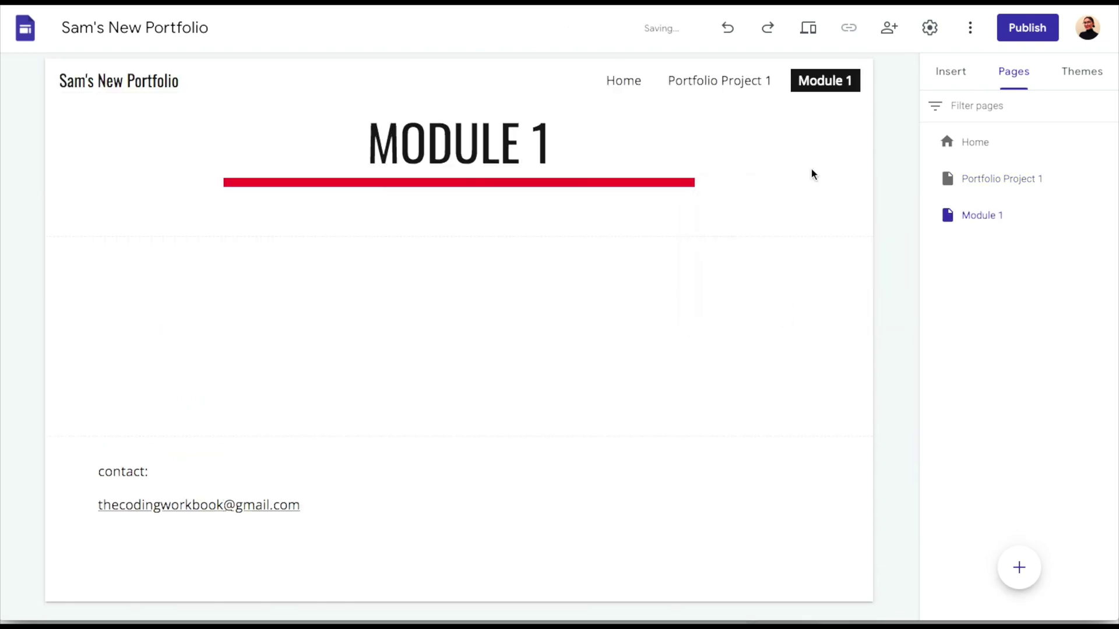
drag(981, 217, 1013, 192)
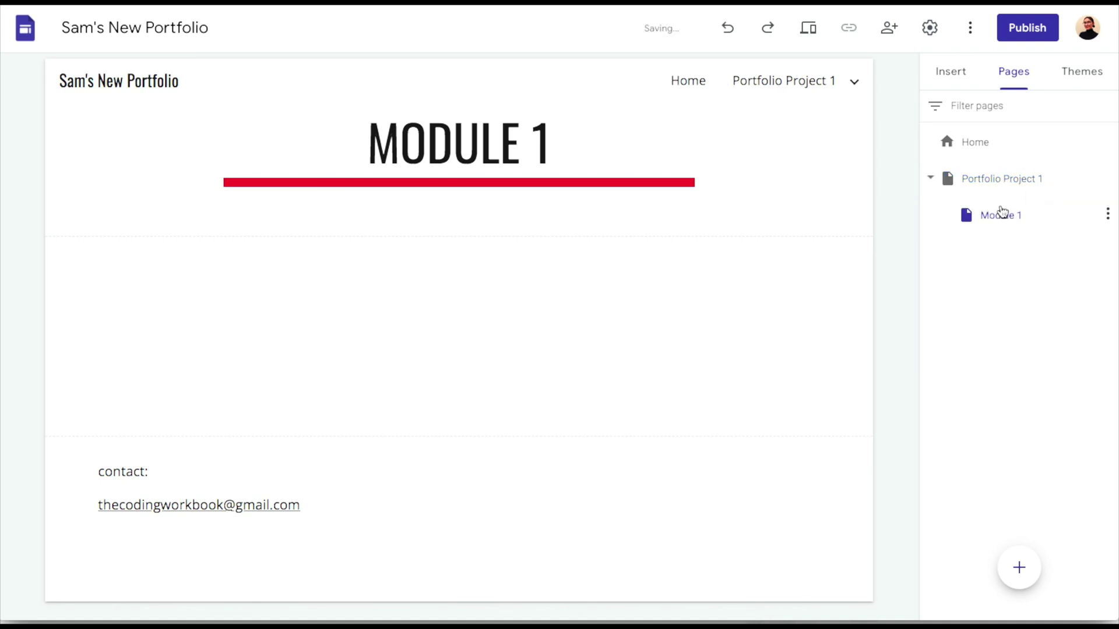
Create 'Module 2' and 'Module 3' subpages under Portfolio Project 1
click(1020, 567)
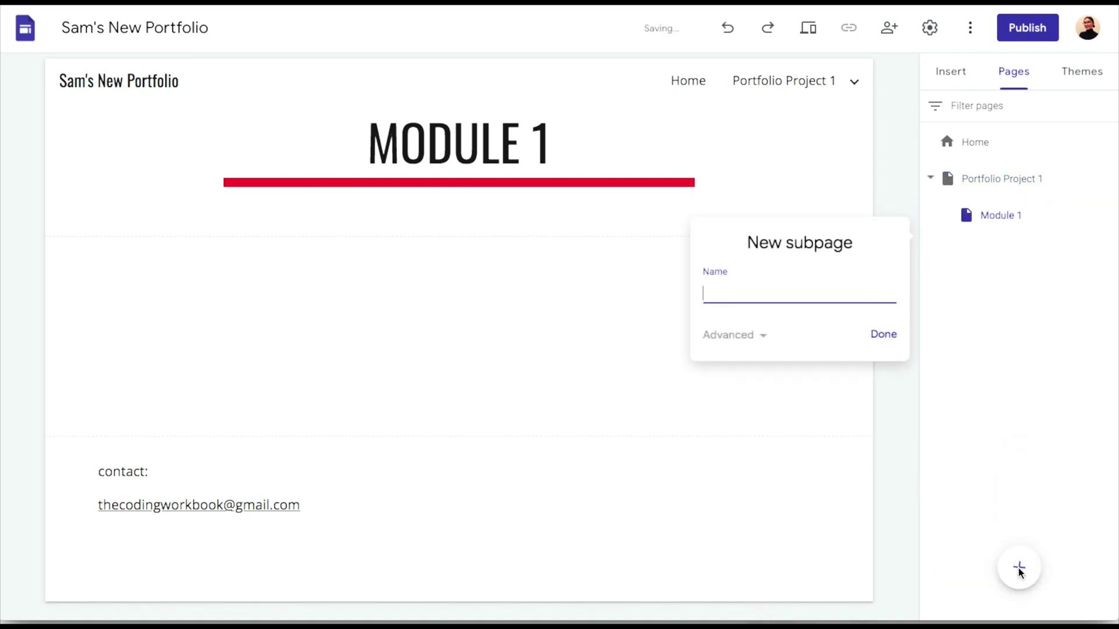
text(Module)
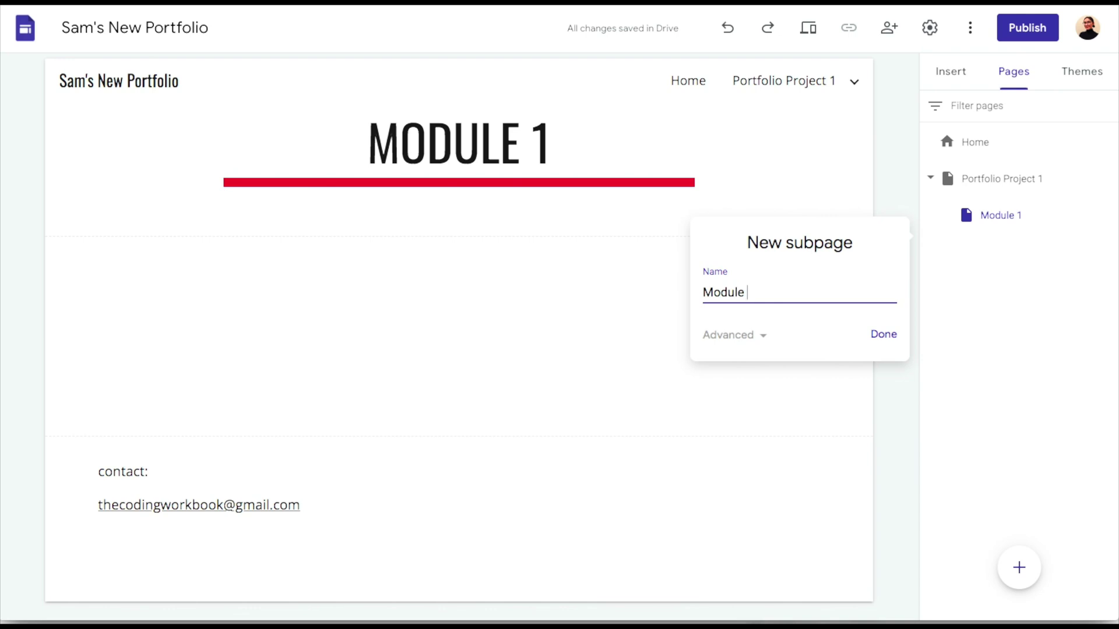
text( 2)
key(Return)
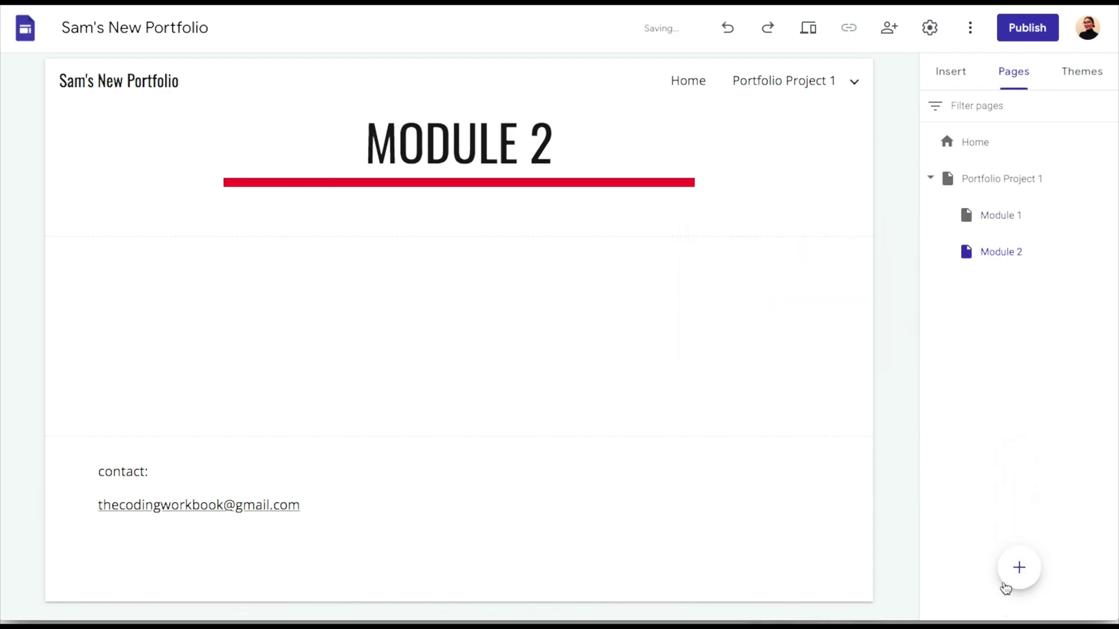
click(1015, 568)
text(Mo)
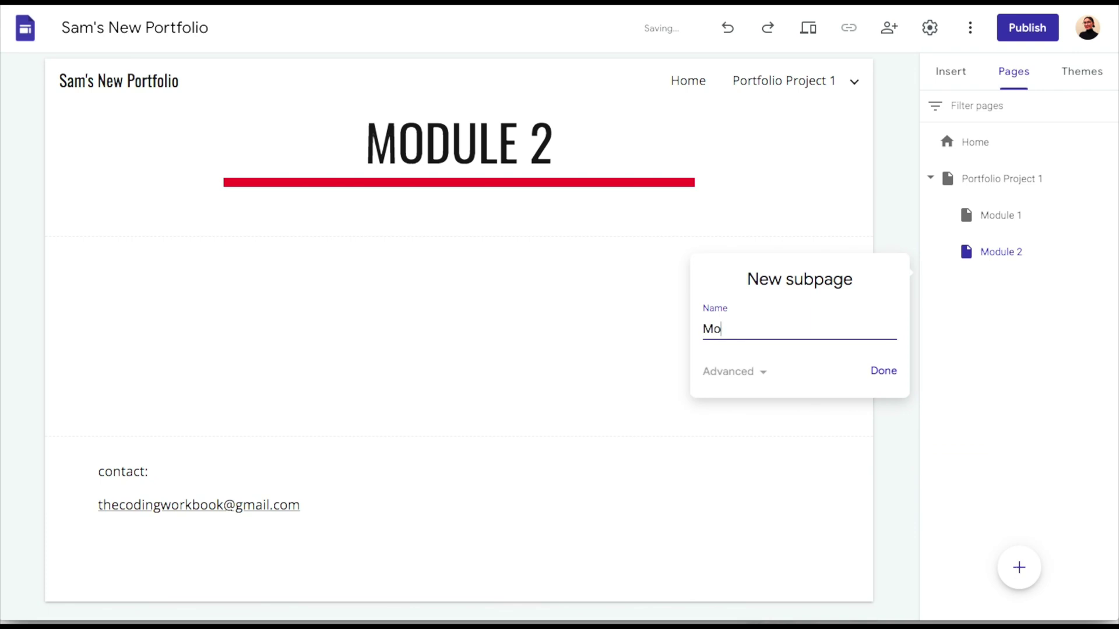
text(dule 3)
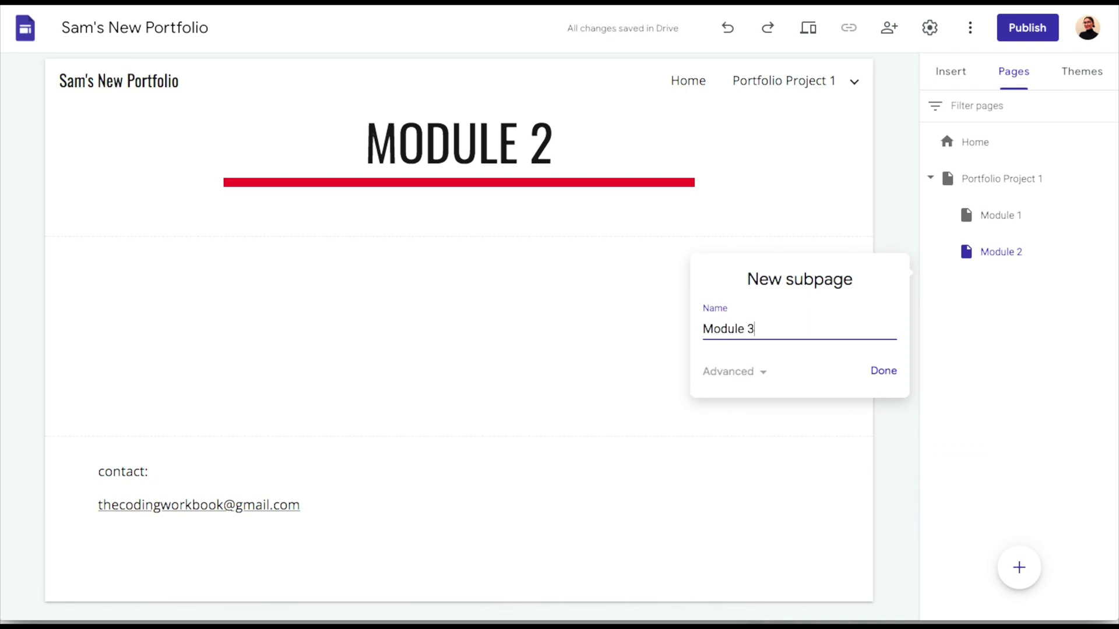
key(Return)
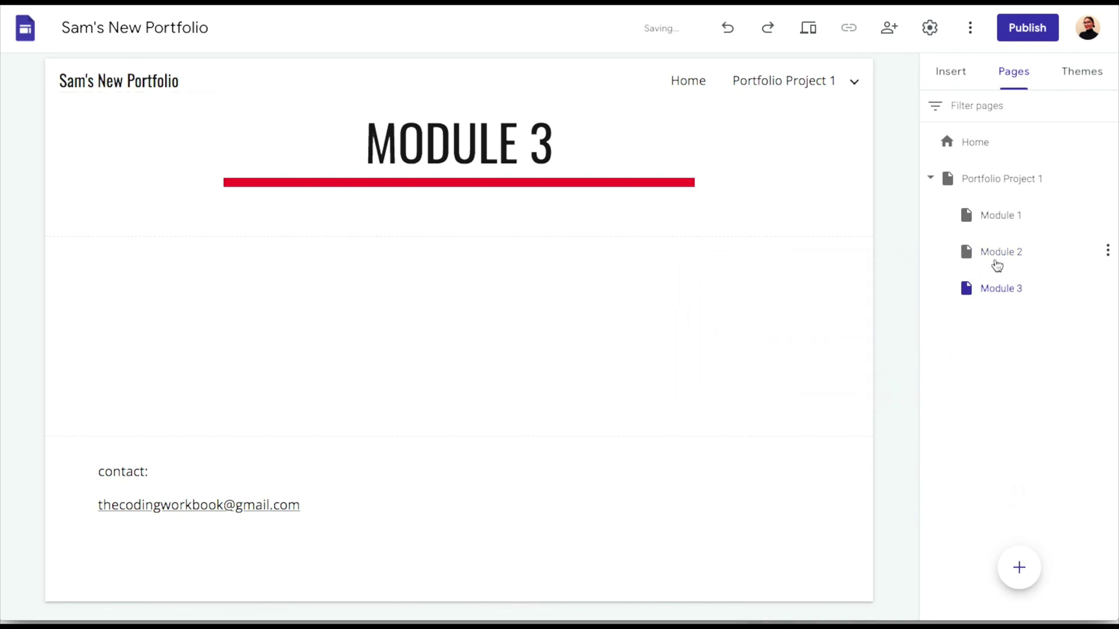
click(998, 227)
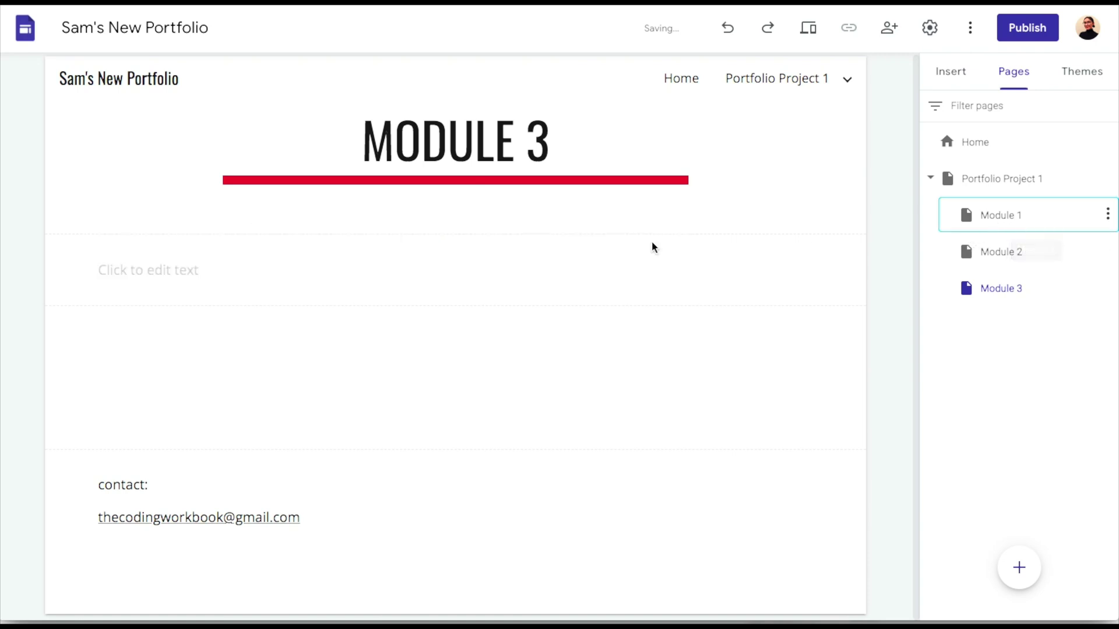
Add a 'Module 1 Content' text box to the Module 1 page
double_click(166, 280)
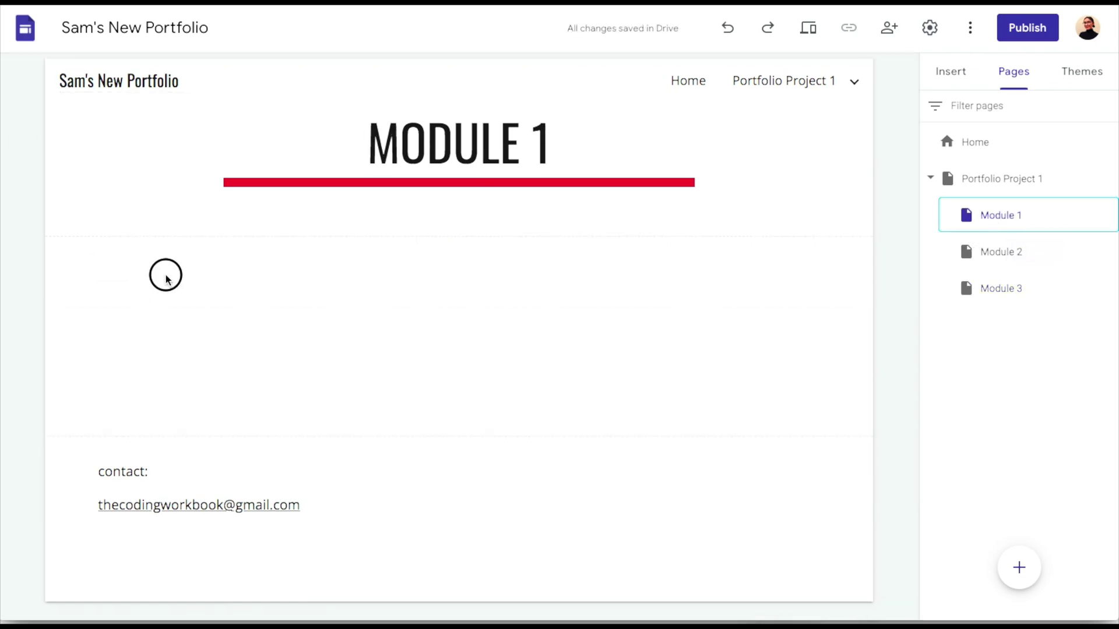
click(166, 277)
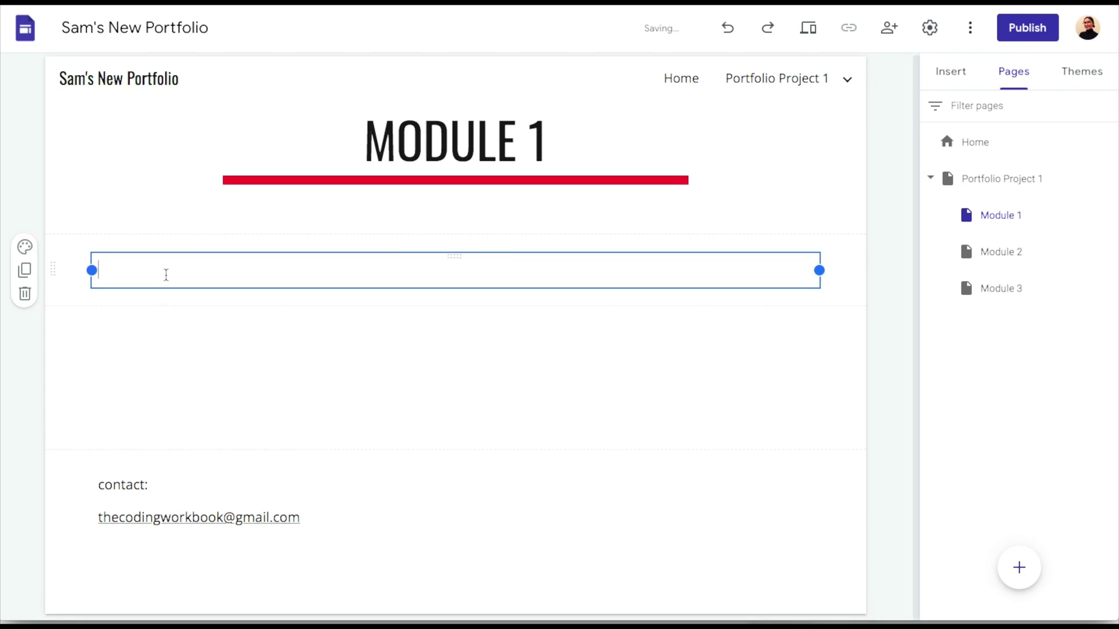
text(Module 1 Content)
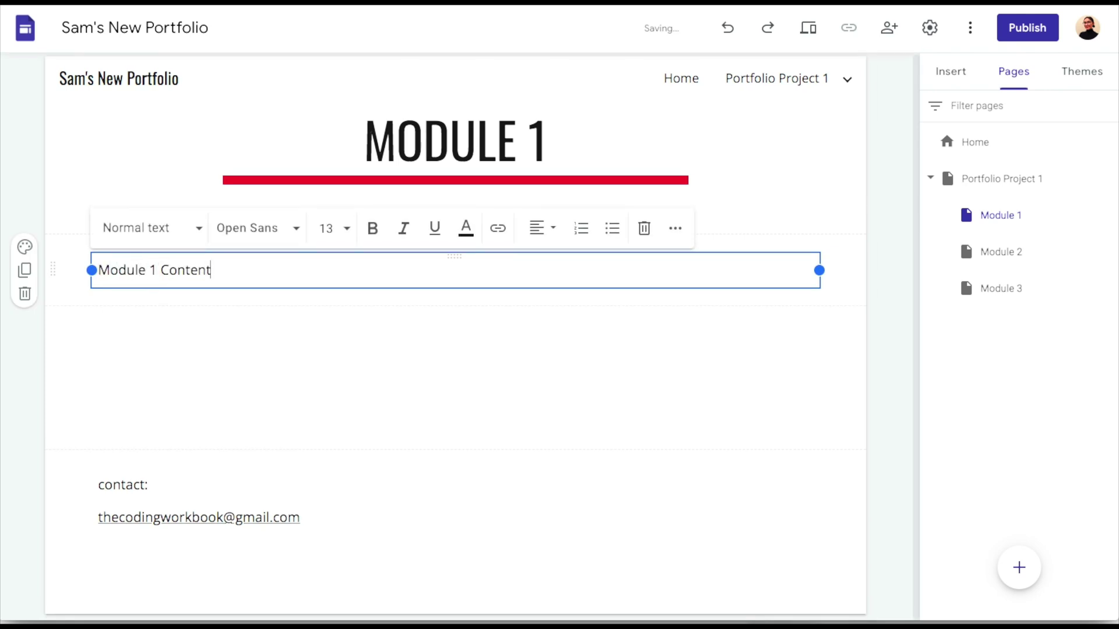
click(220, 333)
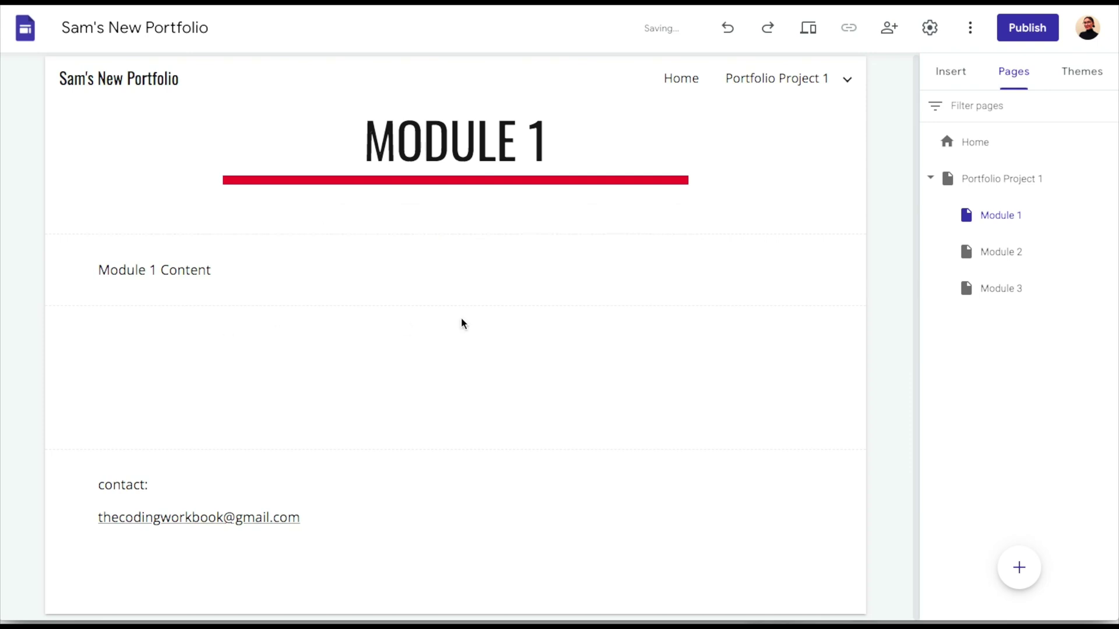
Add a text box reading 'Module 2 Content' to the Module 2 page
click(993, 253)
double_click(125, 266)
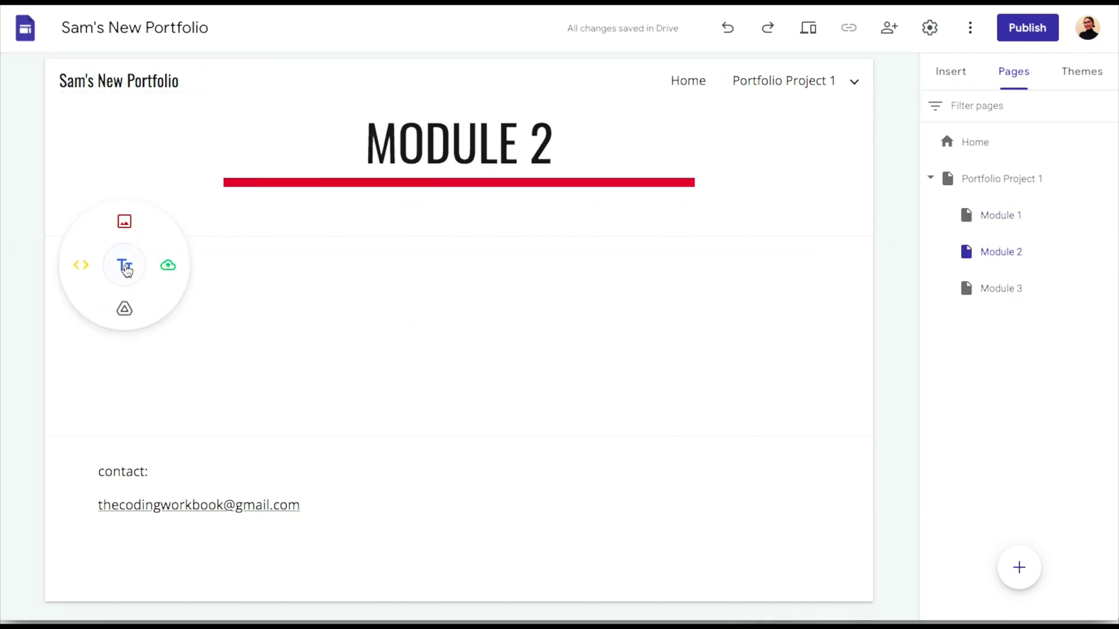
click(124, 263)
text(Modu)
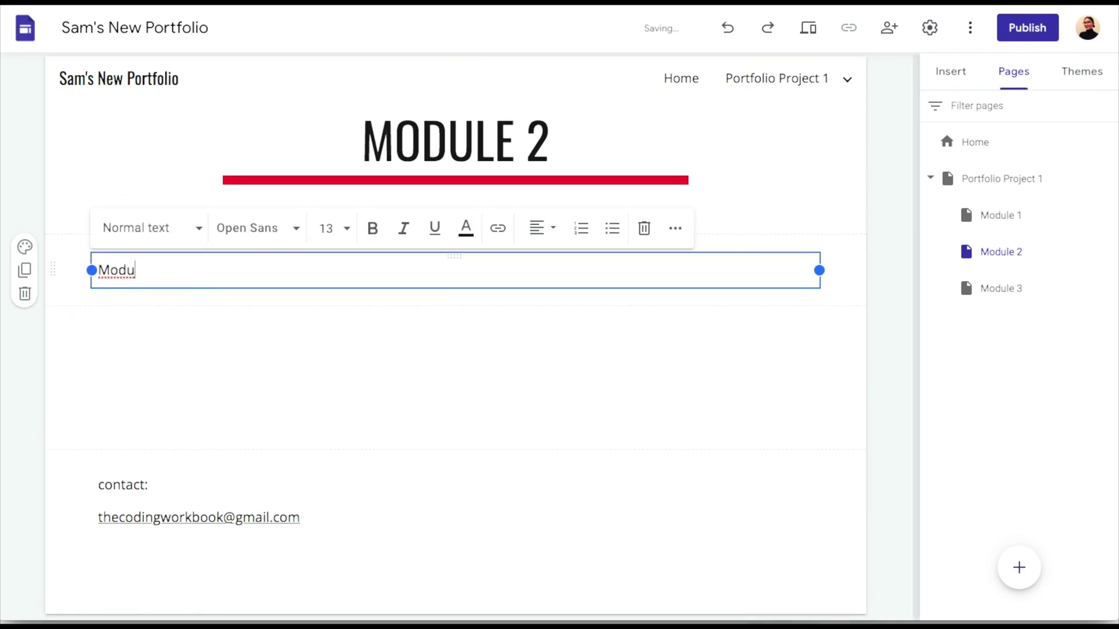
text(le 2)
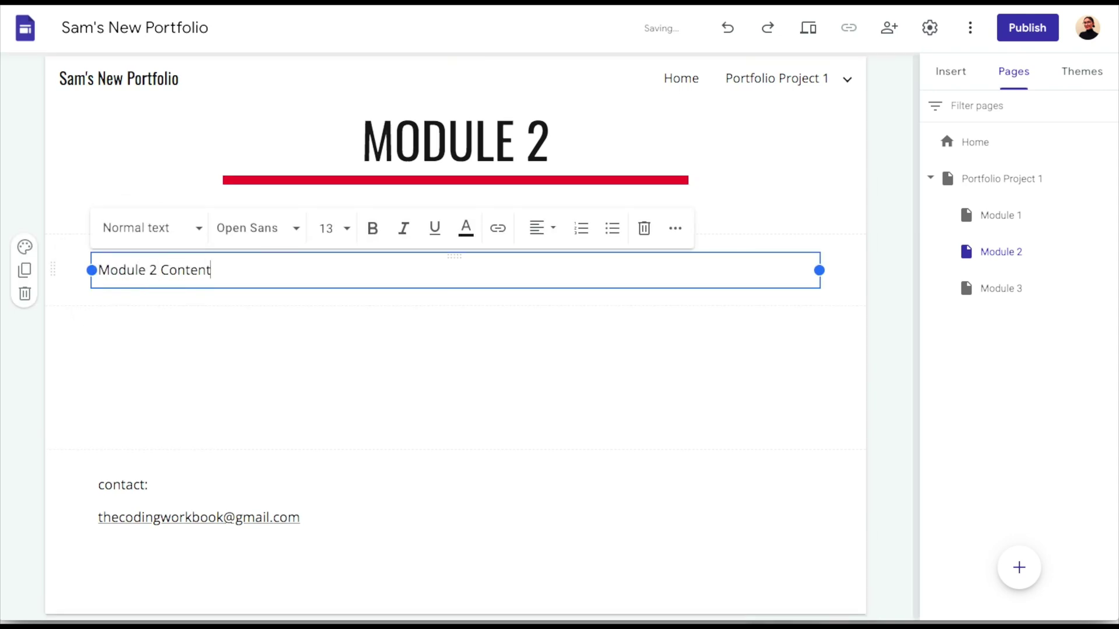
text( Content)
key(Return)
key(BackSpace)
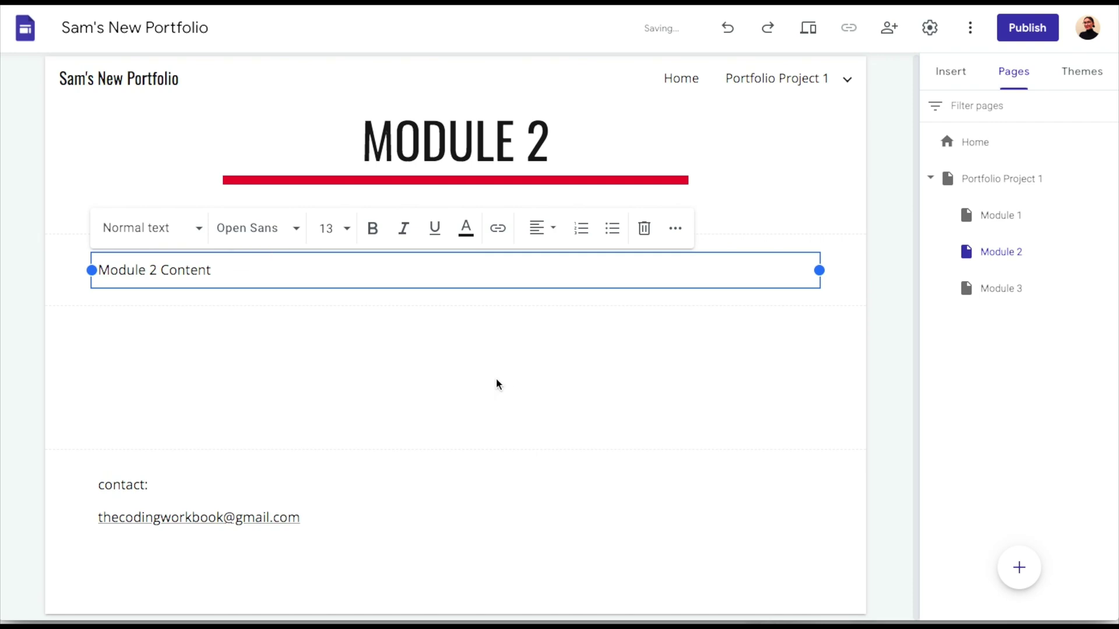
click(499, 383)
Type 'Module 3 content' into the text box on the Module 3 page
click(998, 290)
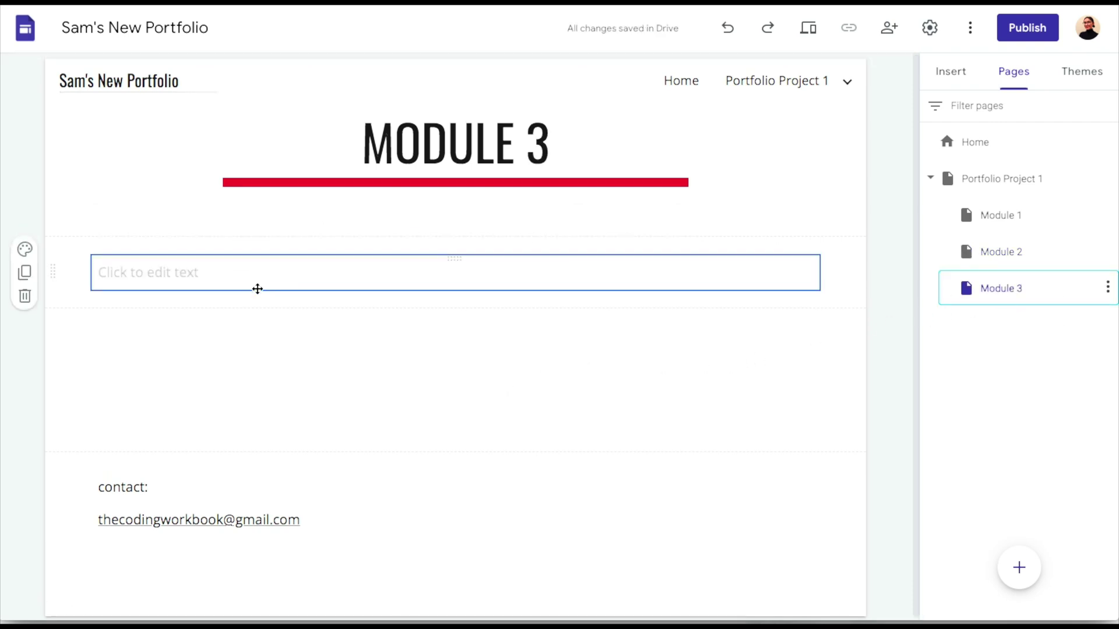
click(166, 270)
text(Modul)
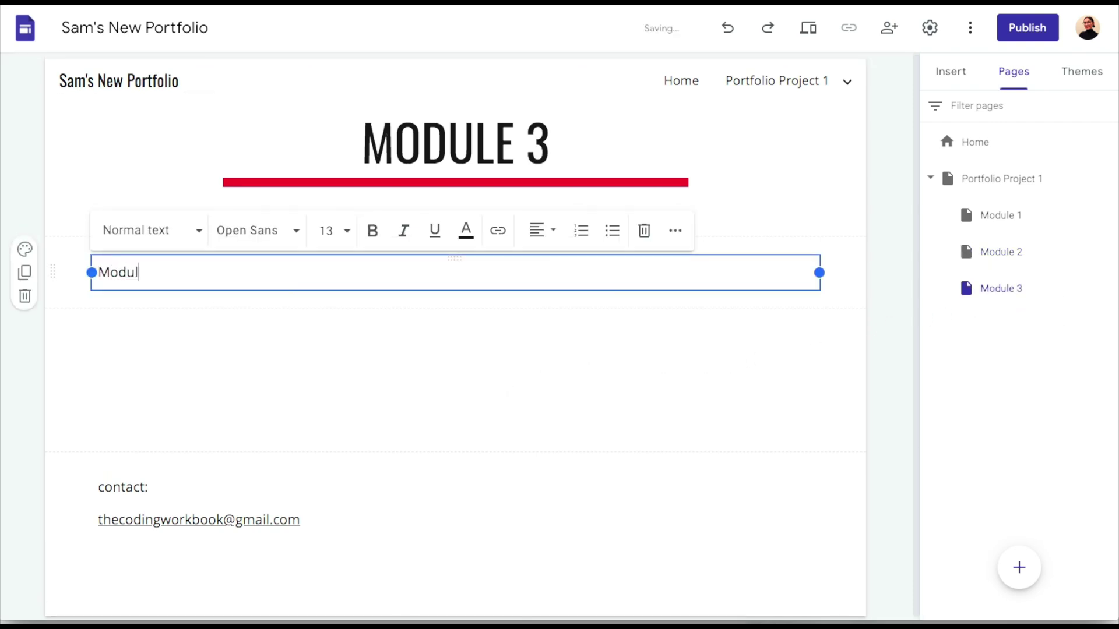
text(e 3 content)
click(218, 338)
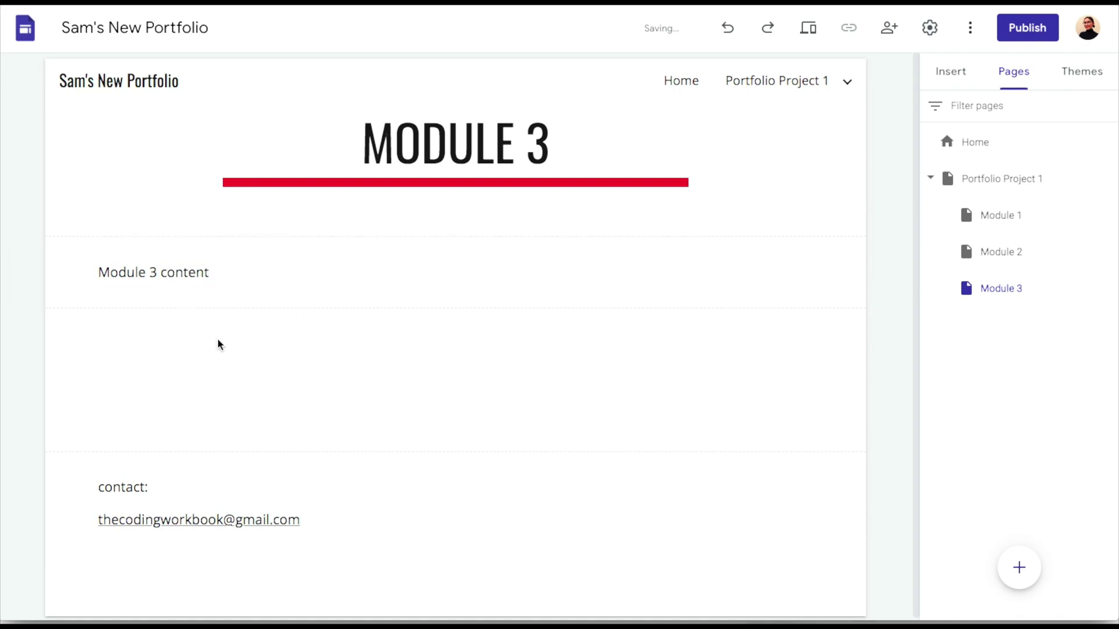
On Portfolio Project 1, link the 'Module 1 (link)' outline item to the Module 1 page
click(999, 179)
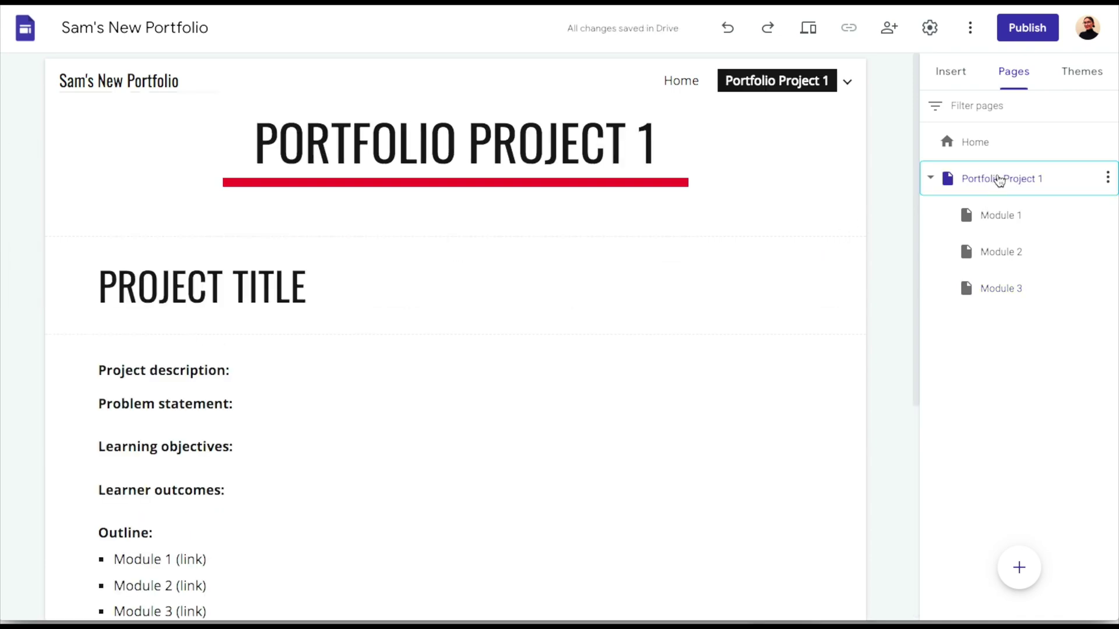
scroll(458, 449, down, 2)
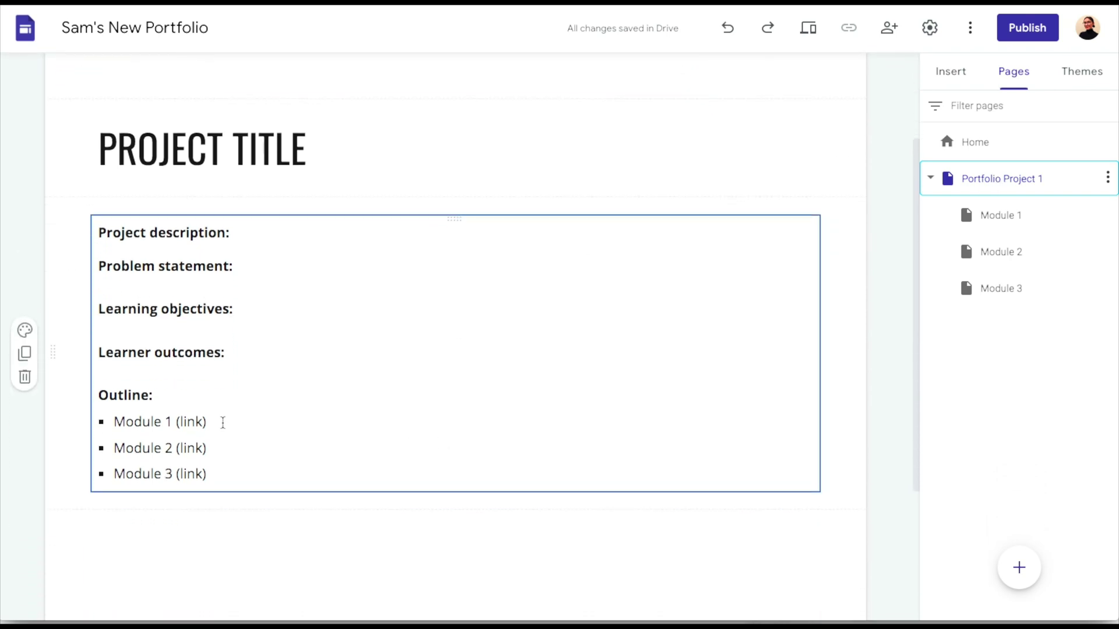
drag(216, 422, 115, 422)
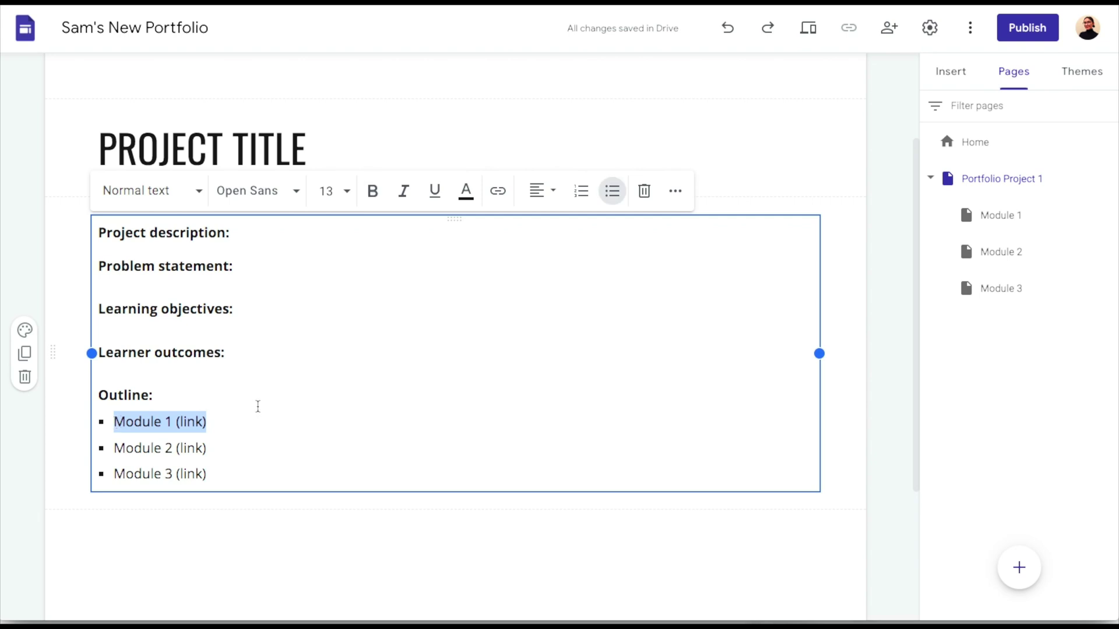
click(507, 196)
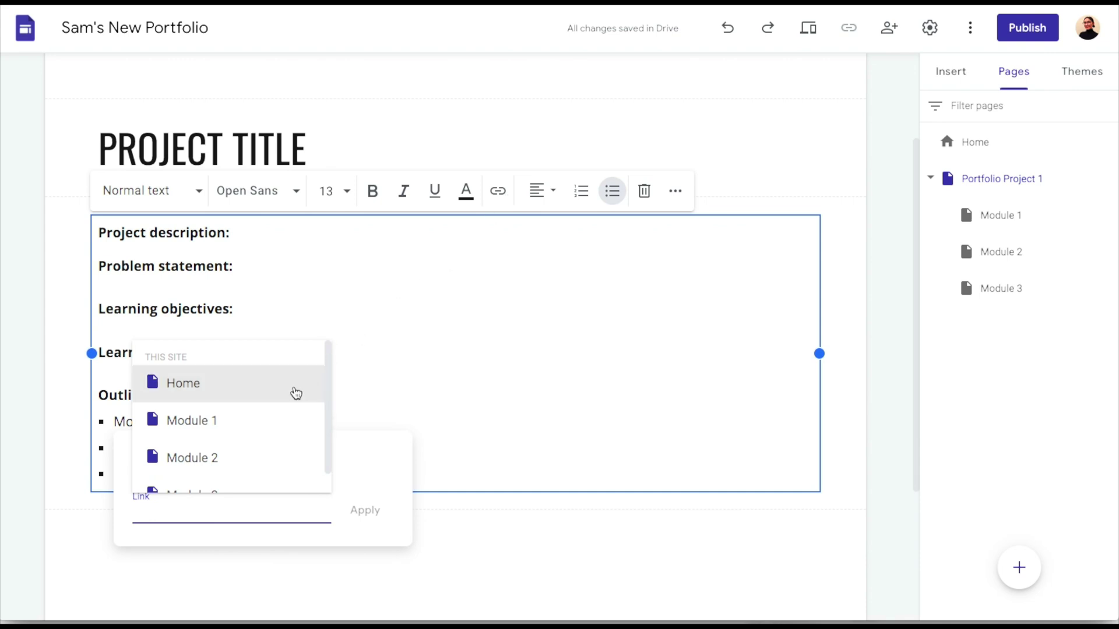
click(267, 419)
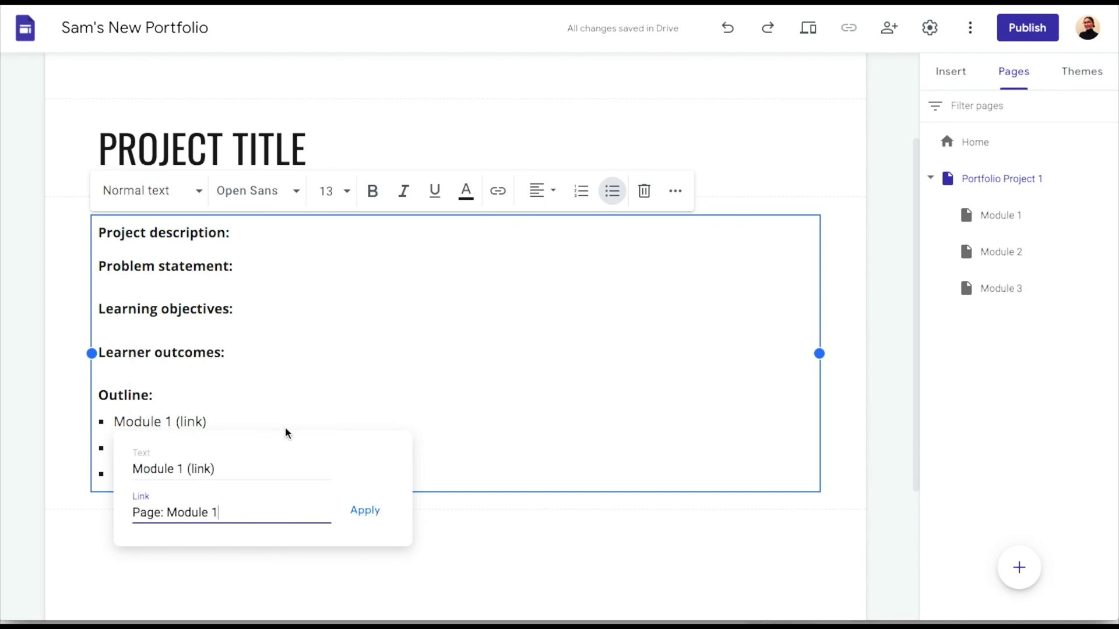
click(376, 517)
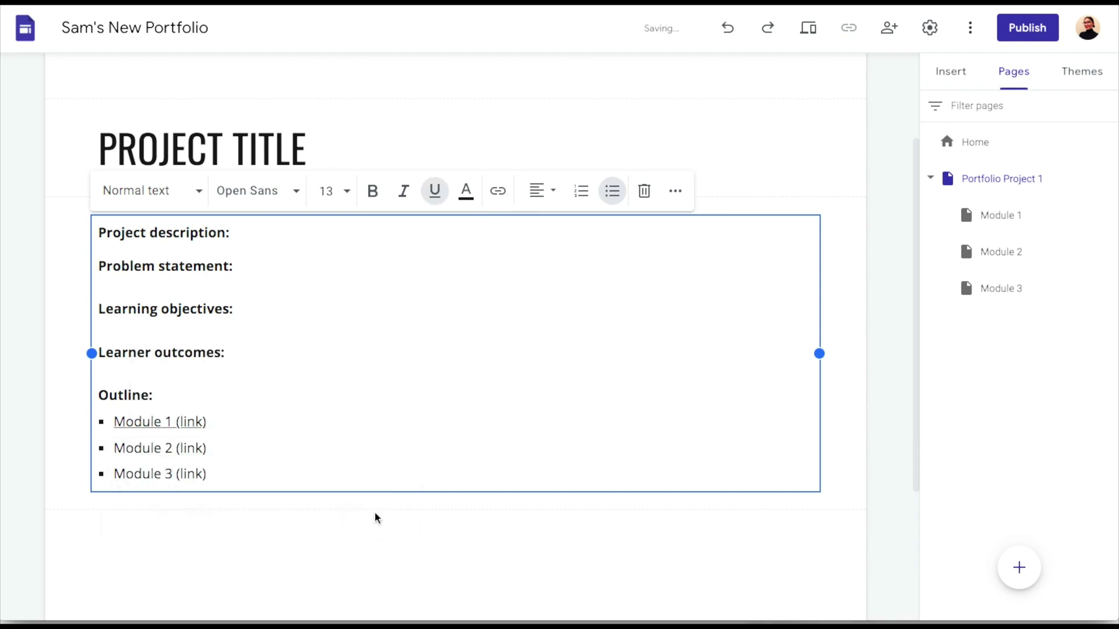
Link the 'Module 2 (link)' outline item to the Module 2 page
drag(211, 452, 112, 452)
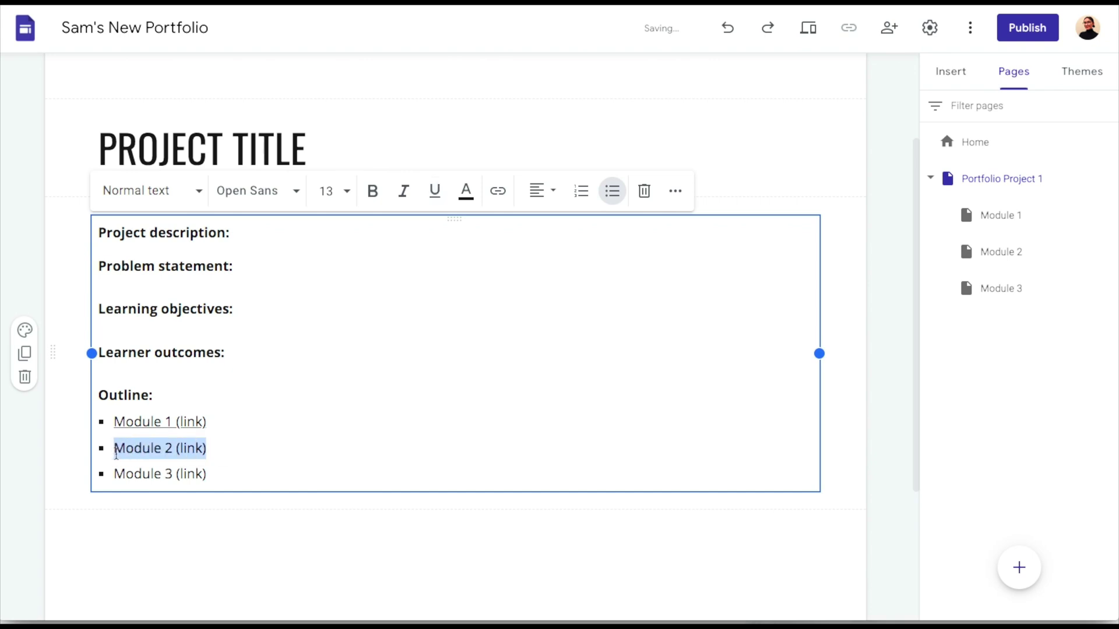
click(498, 193)
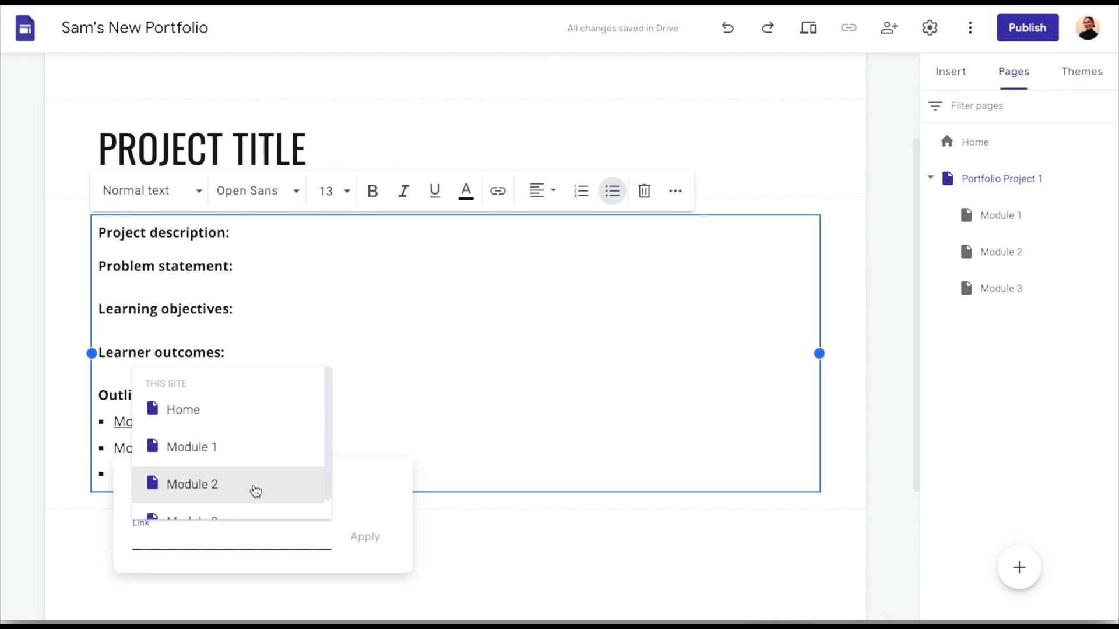
click(255, 487)
click(367, 535)
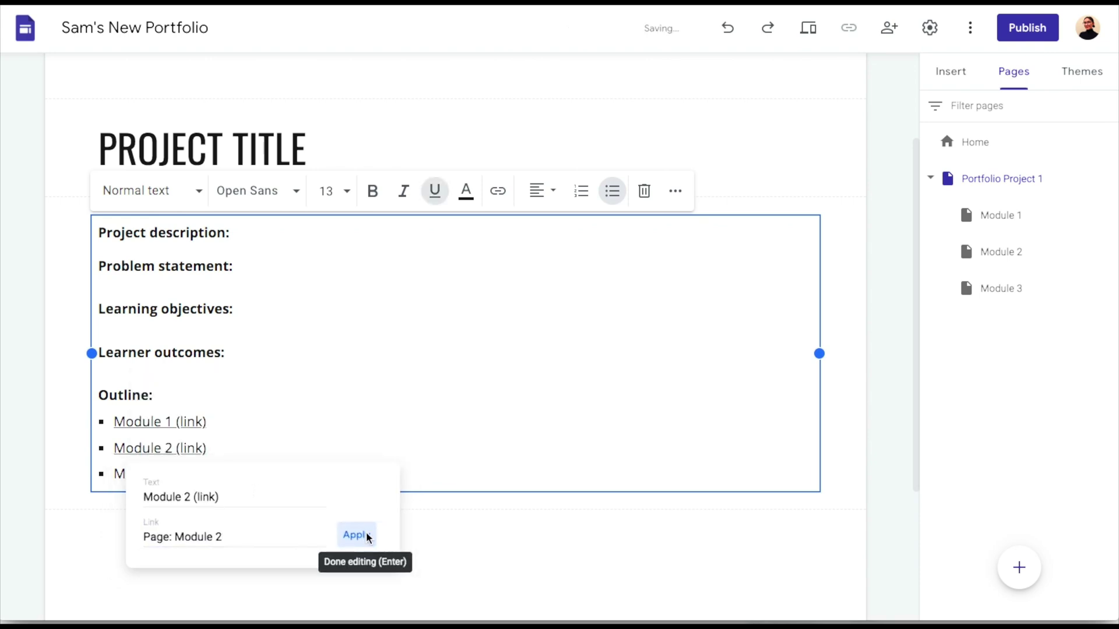
Link the 'Module 3 (link)' outline item to the Module 3 page
drag(221, 477, 116, 476)
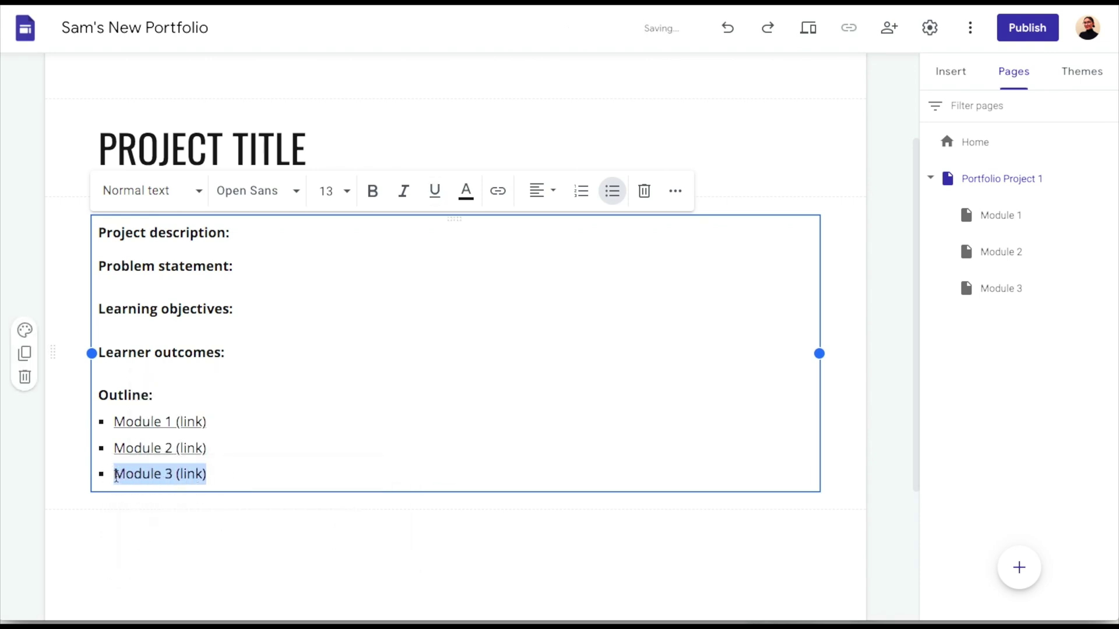
click(499, 192)
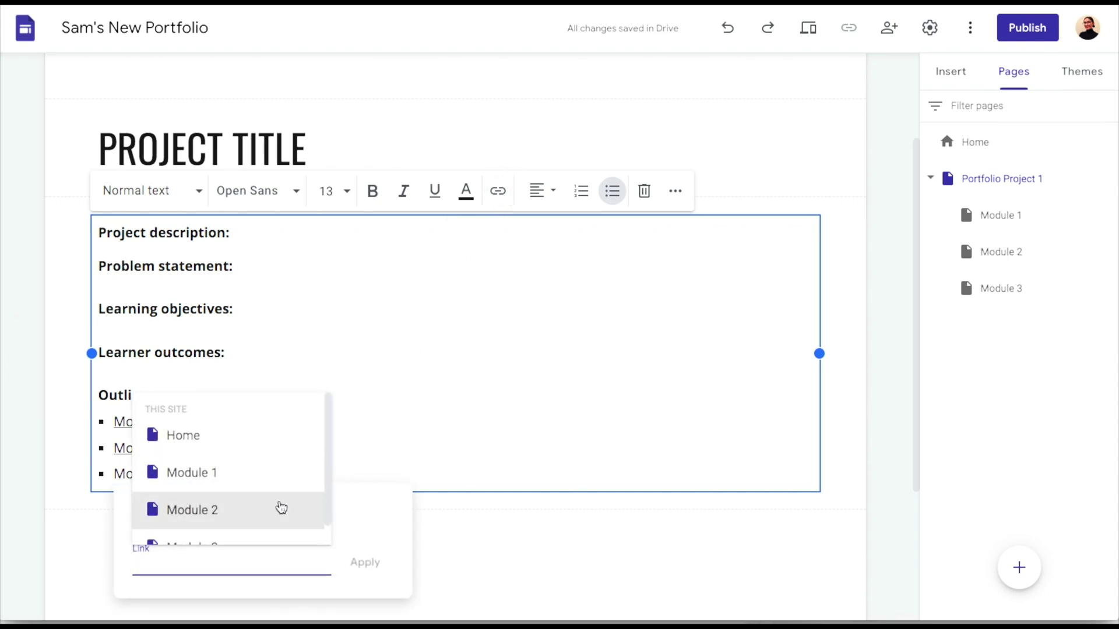
scroll(281, 508, down, 1)
click(260, 524)
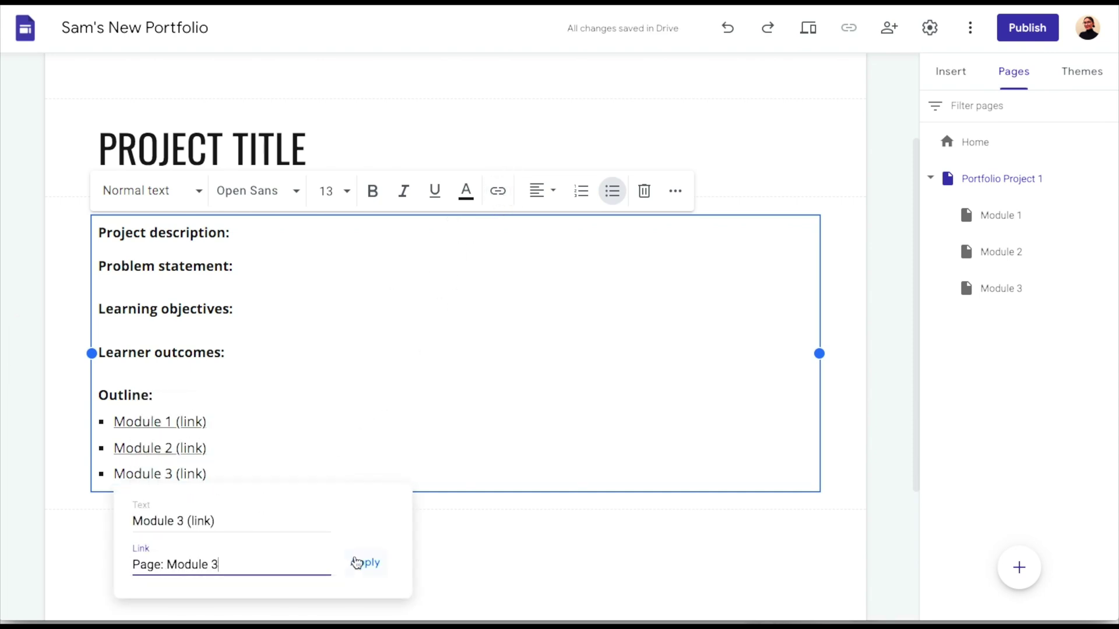
click(356, 562)
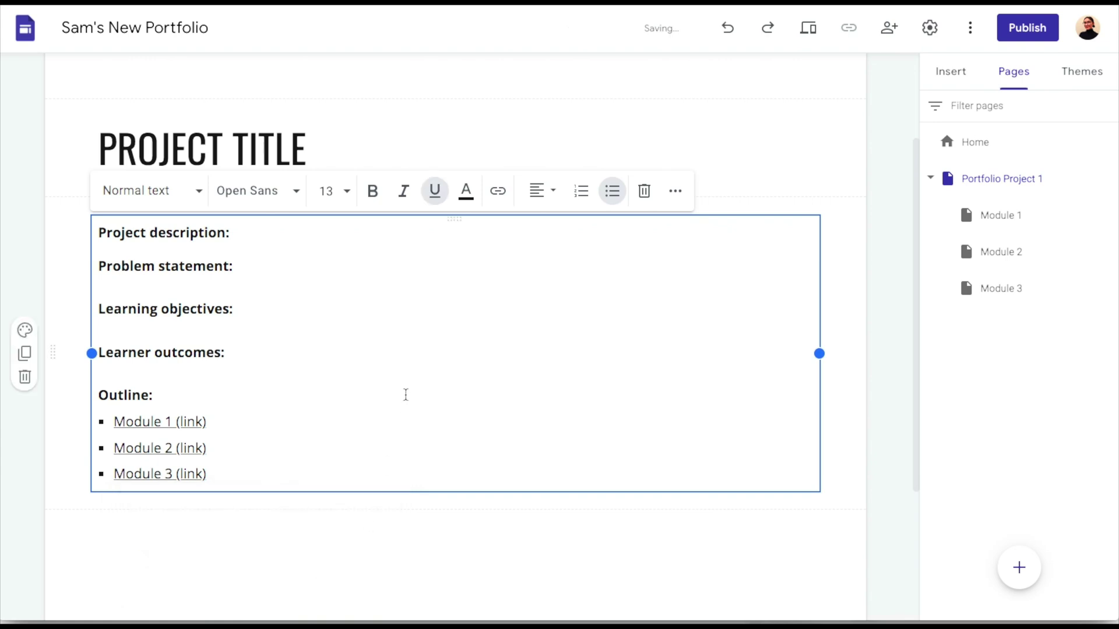
scroll(405, 394, up, 2)
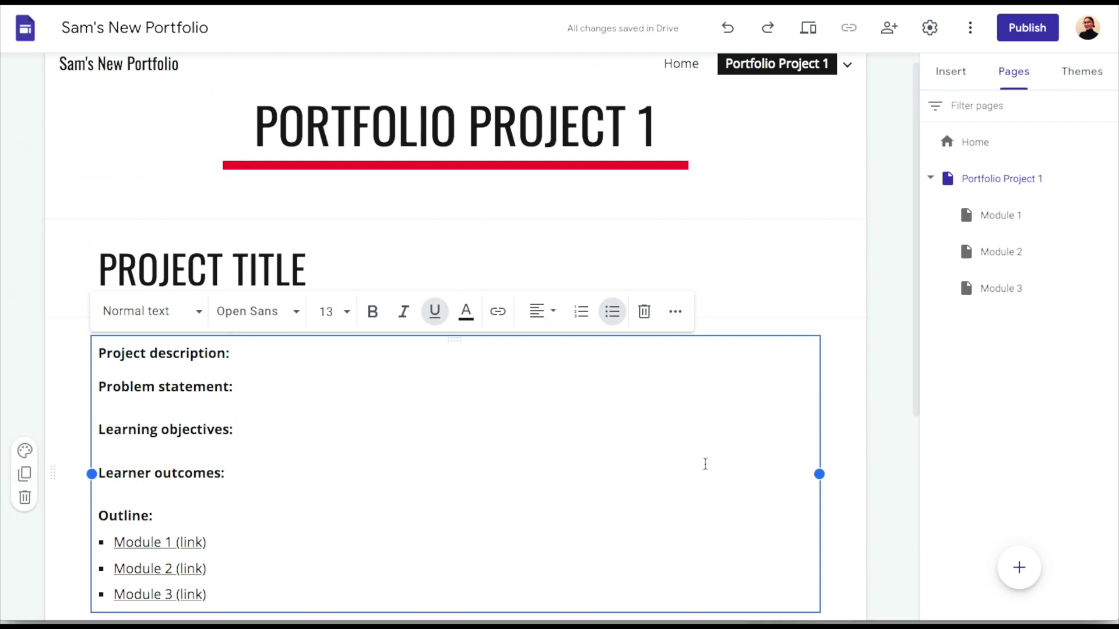
On Home, link the 'Project 1' card heading to the Portfolio Project 1 page
click(930, 179)
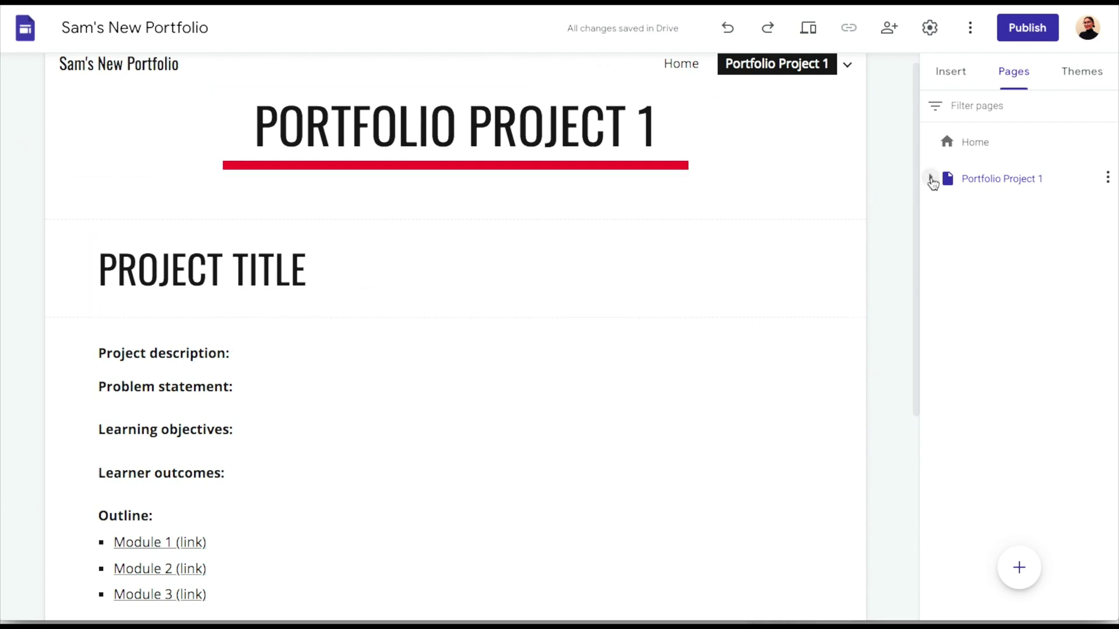
click(970, 146)
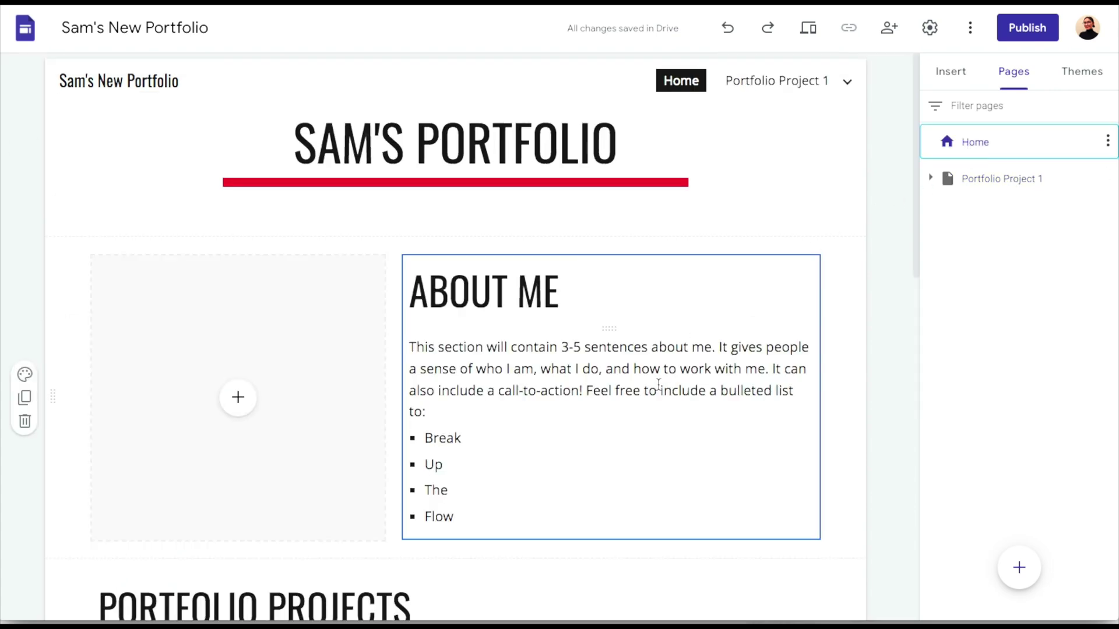
scroll(658, 384, down, 5)
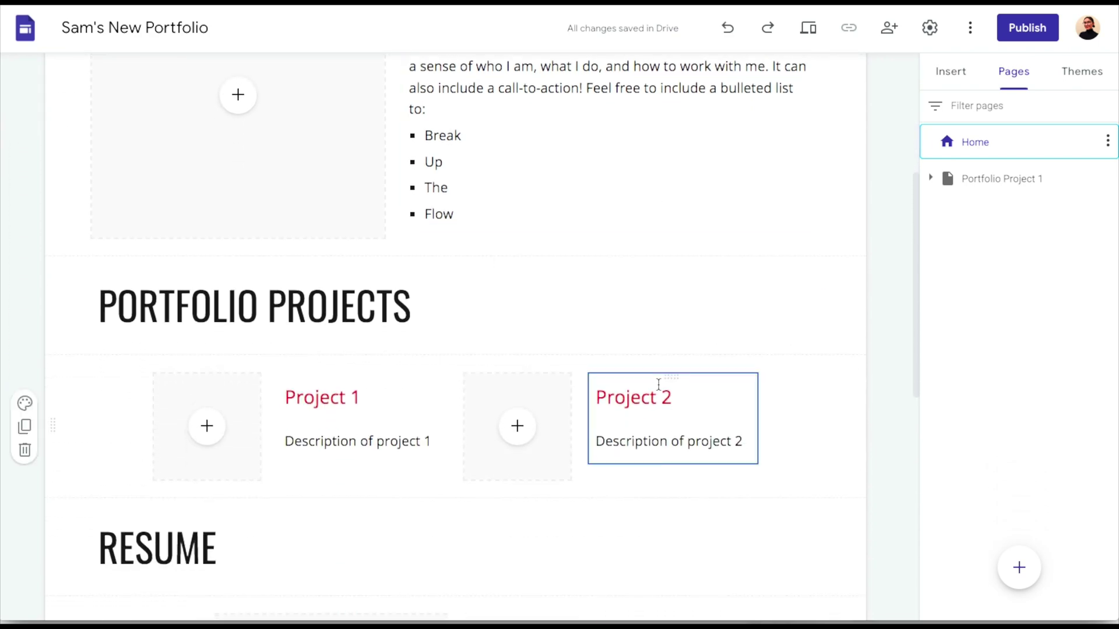
scroll(316, 463, down, 1)
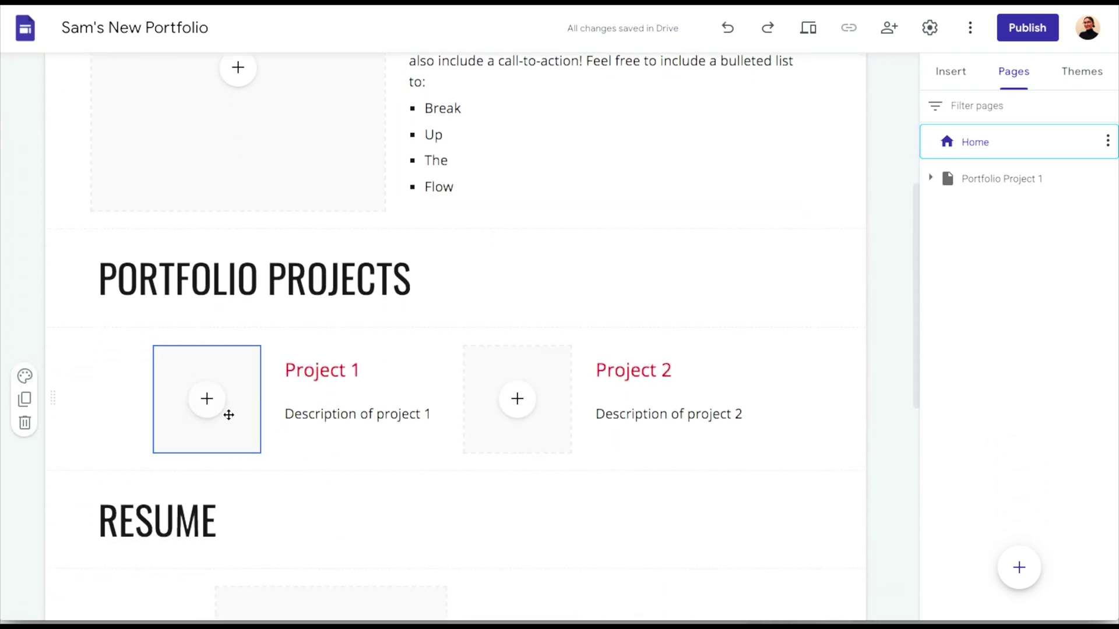
drag(375, 370, 286, 373)
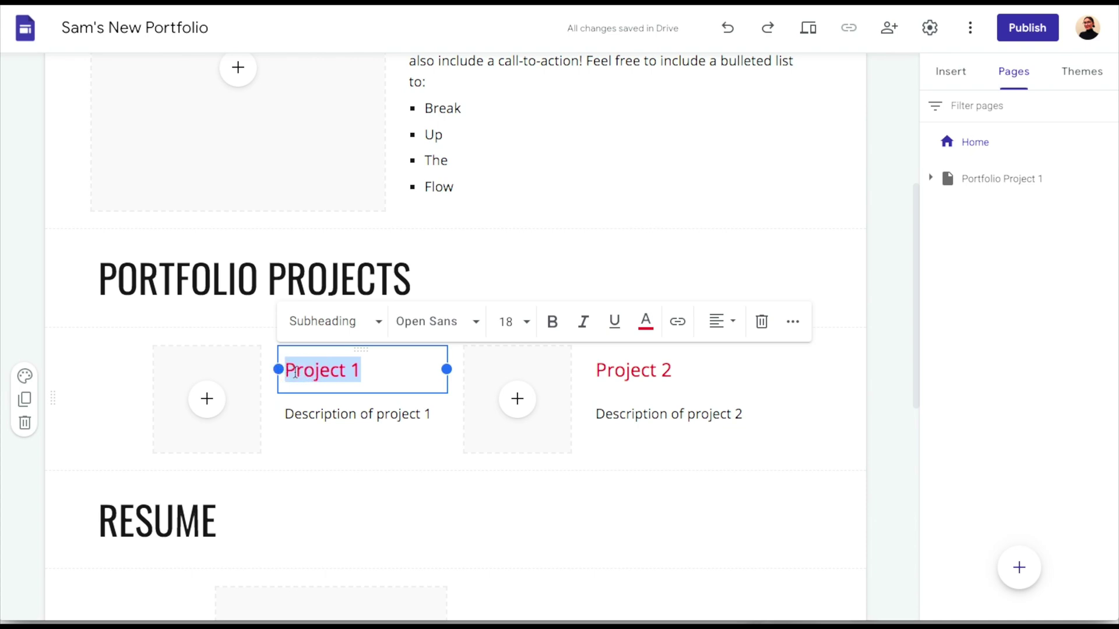
click(678, 324)
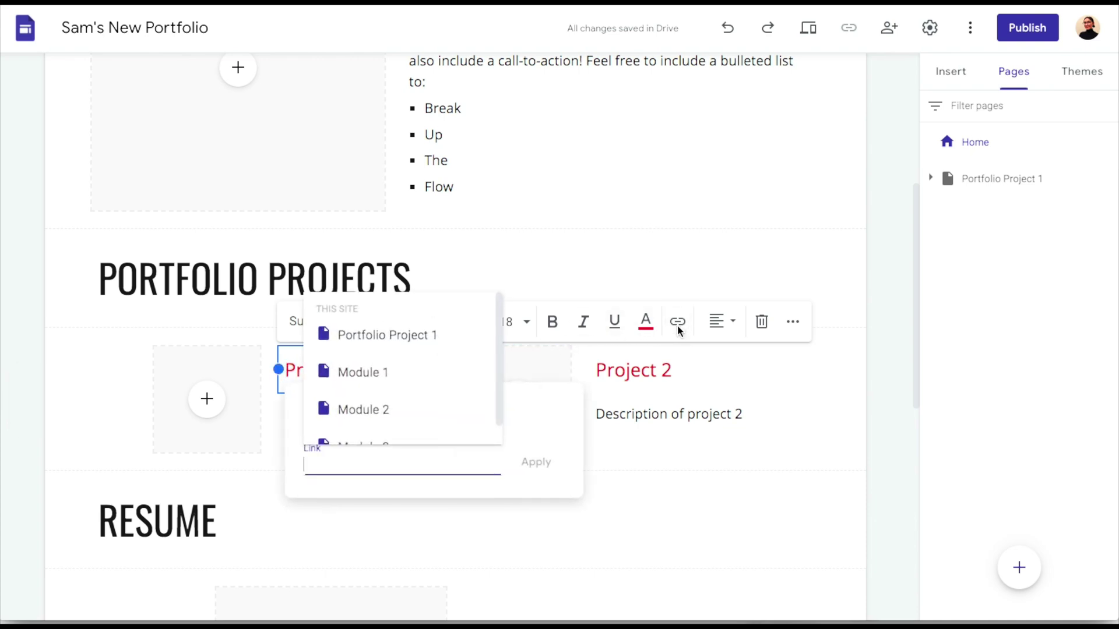
click(398, 337)
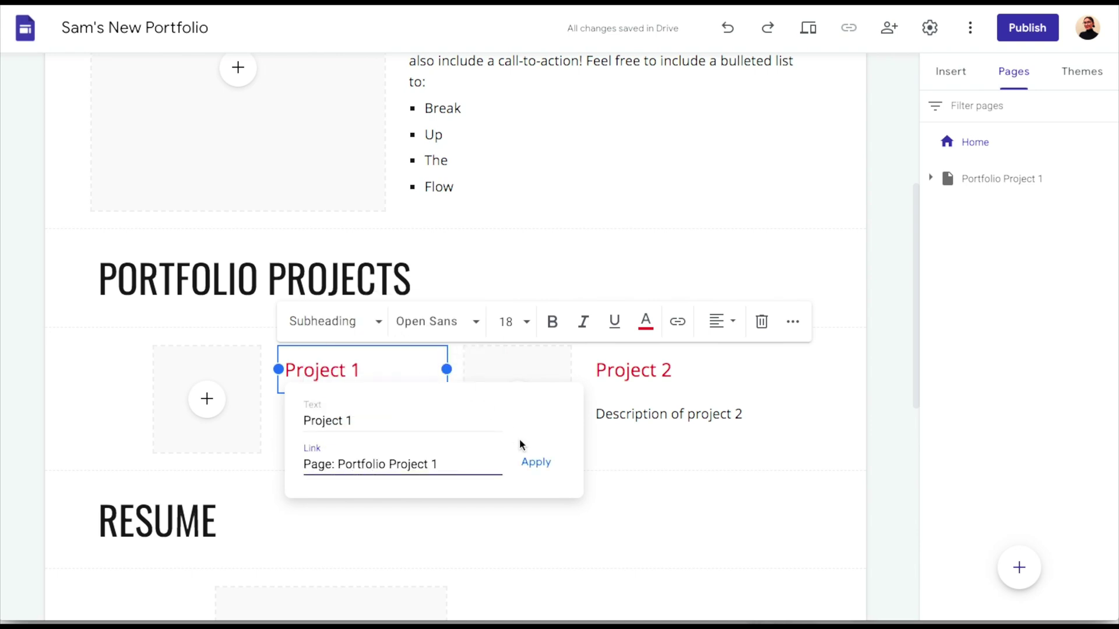
click(537, 467)
click(421, 504)
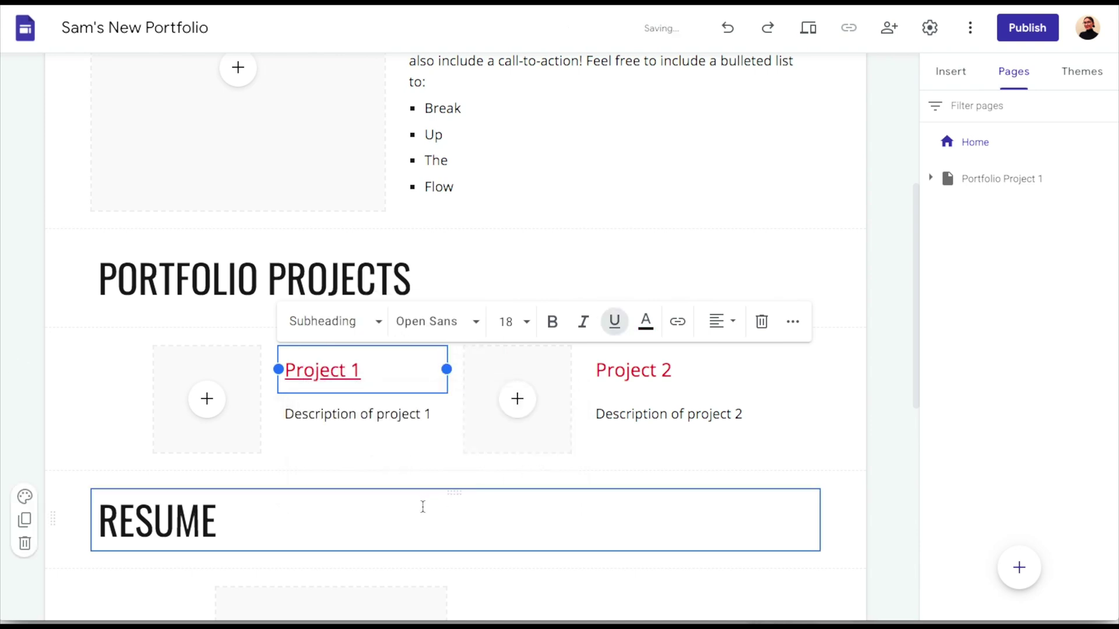
scroll(155, 355, down, 1)
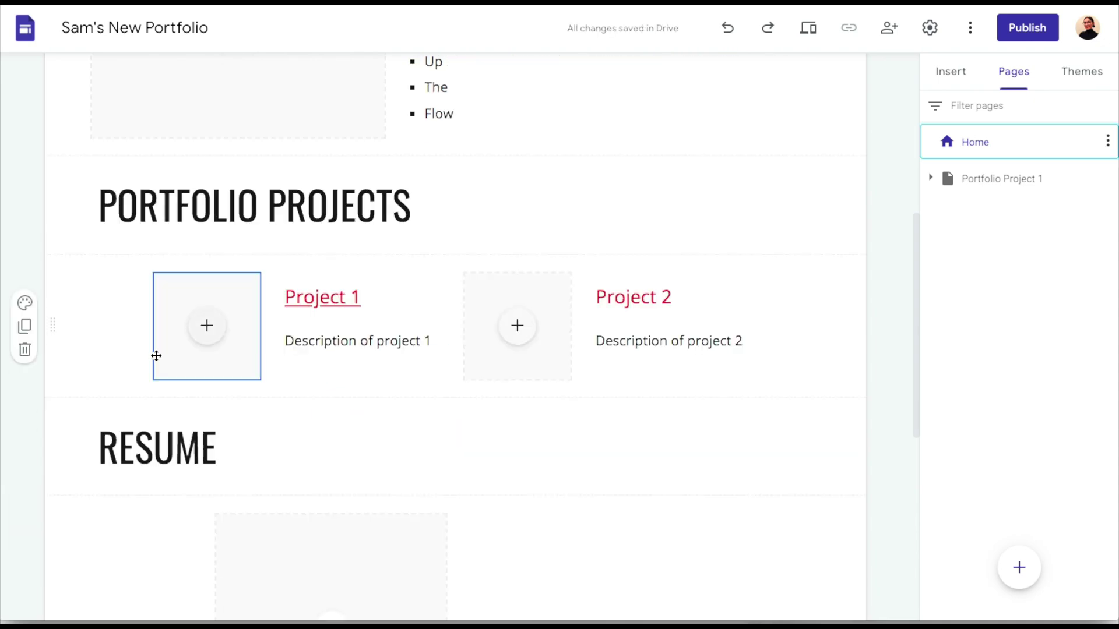
Fill the Project 1 card's image slot with a white desk photo from a Google Images 'desk' search
click(214, 339)
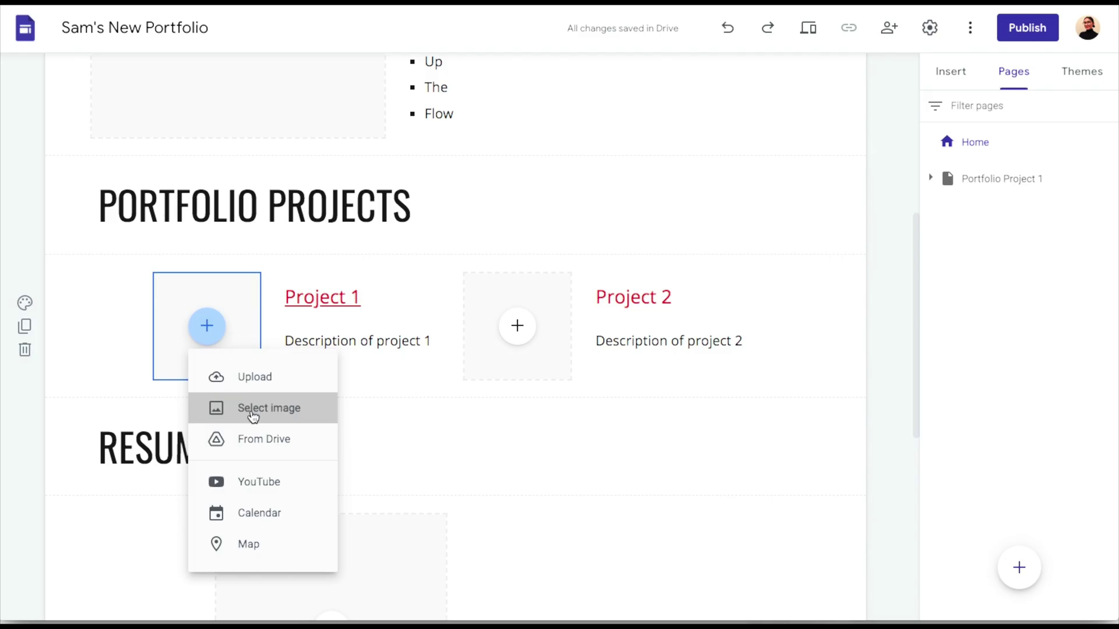
click(252, 415)
text(desk)
key(Return)
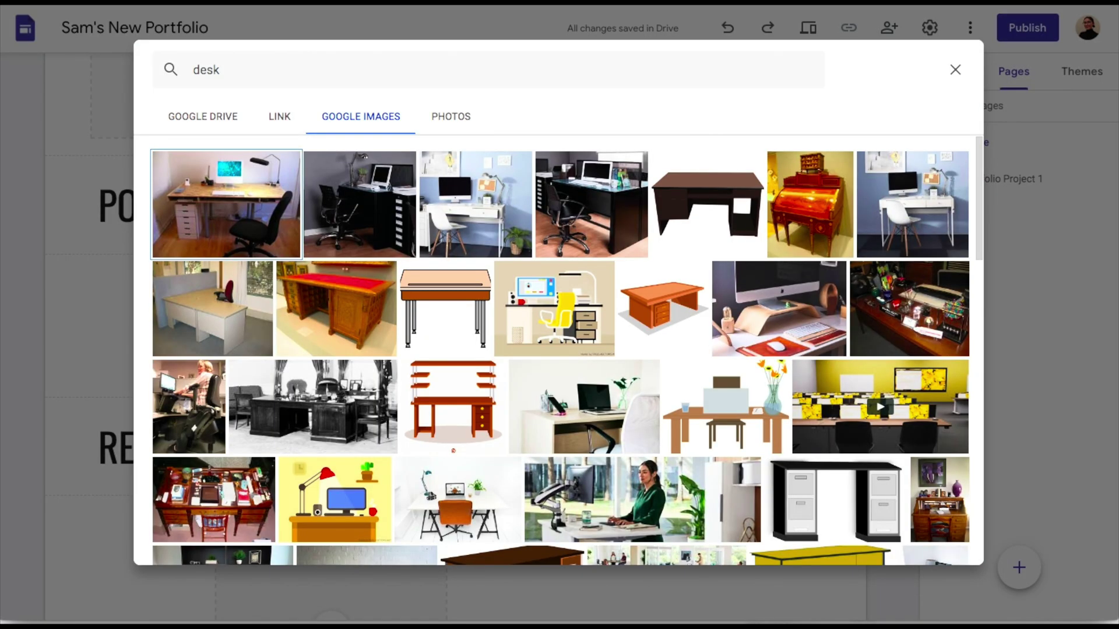
click(458, 199)
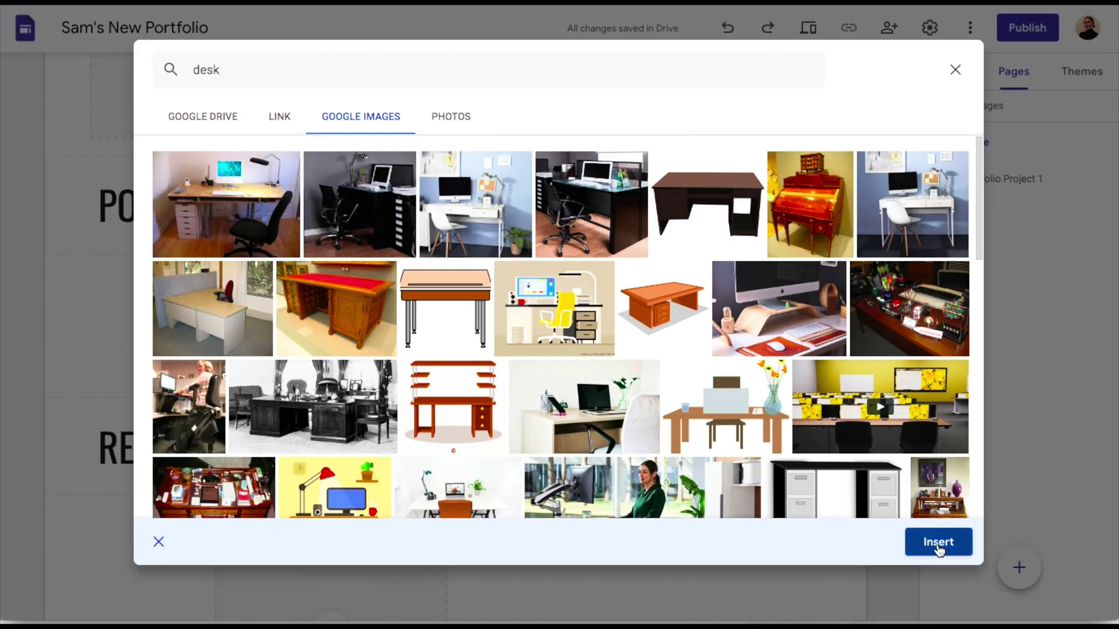
click(936, 543)
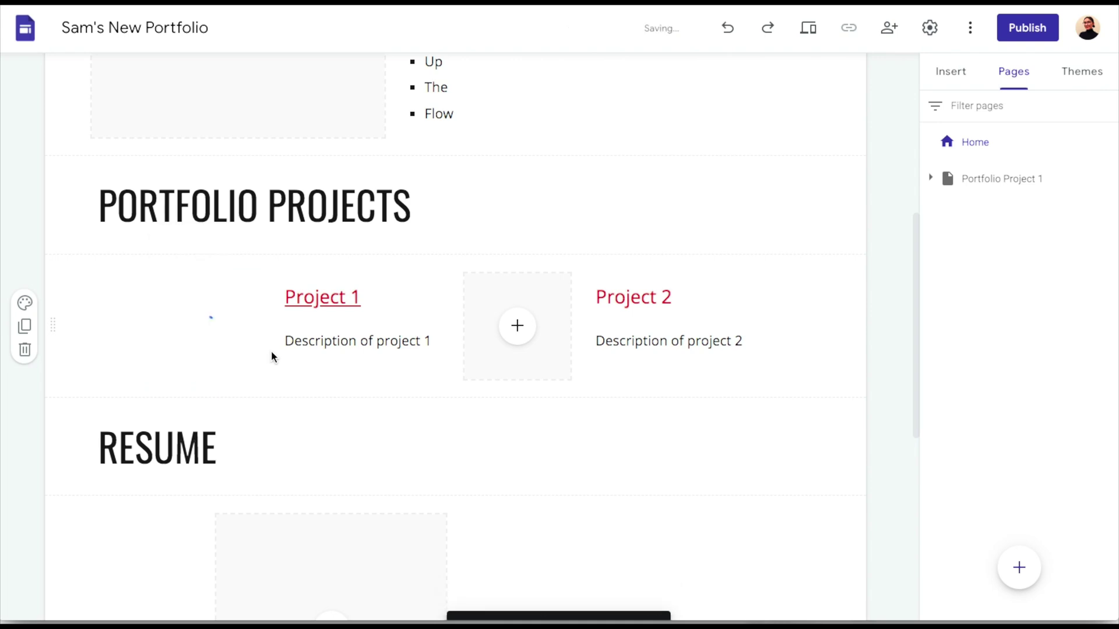
click(777, 306)
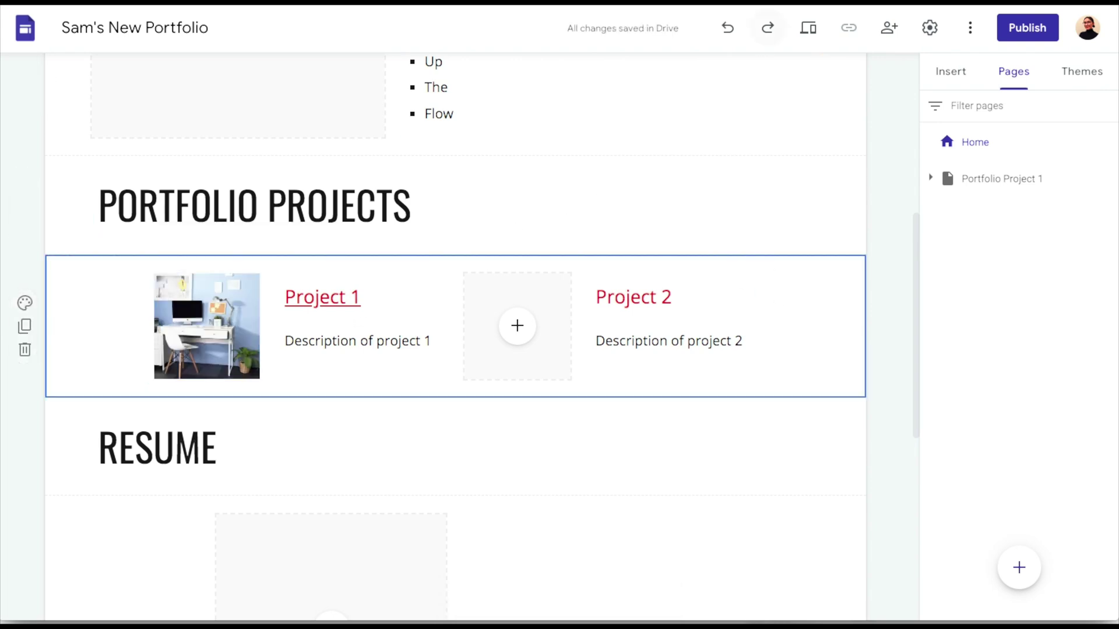
click(622, 353)
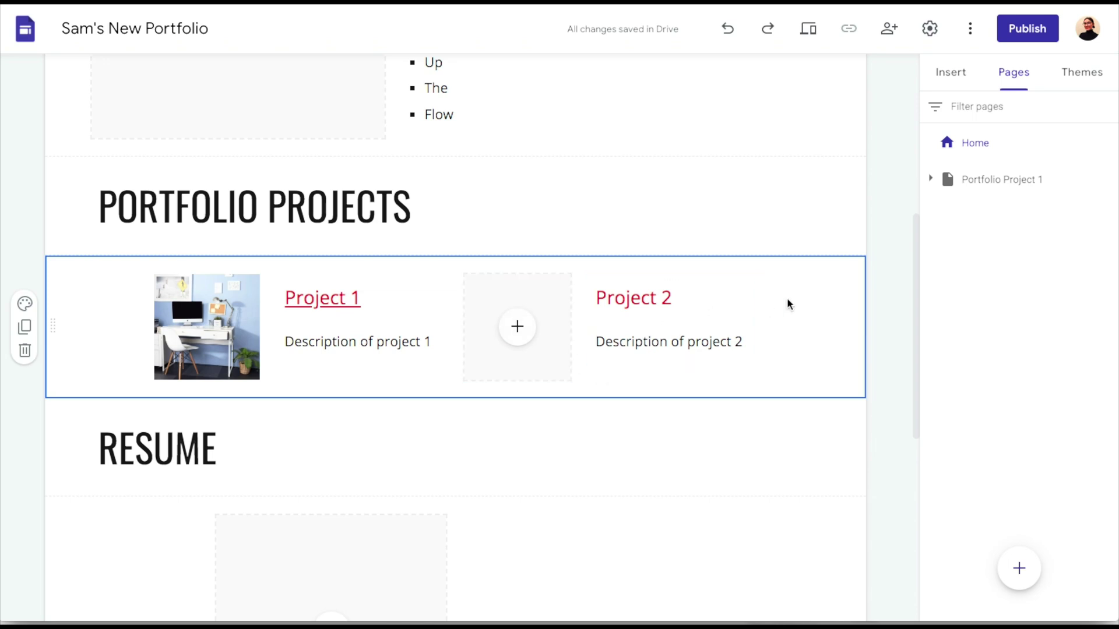
click(1018, 570)
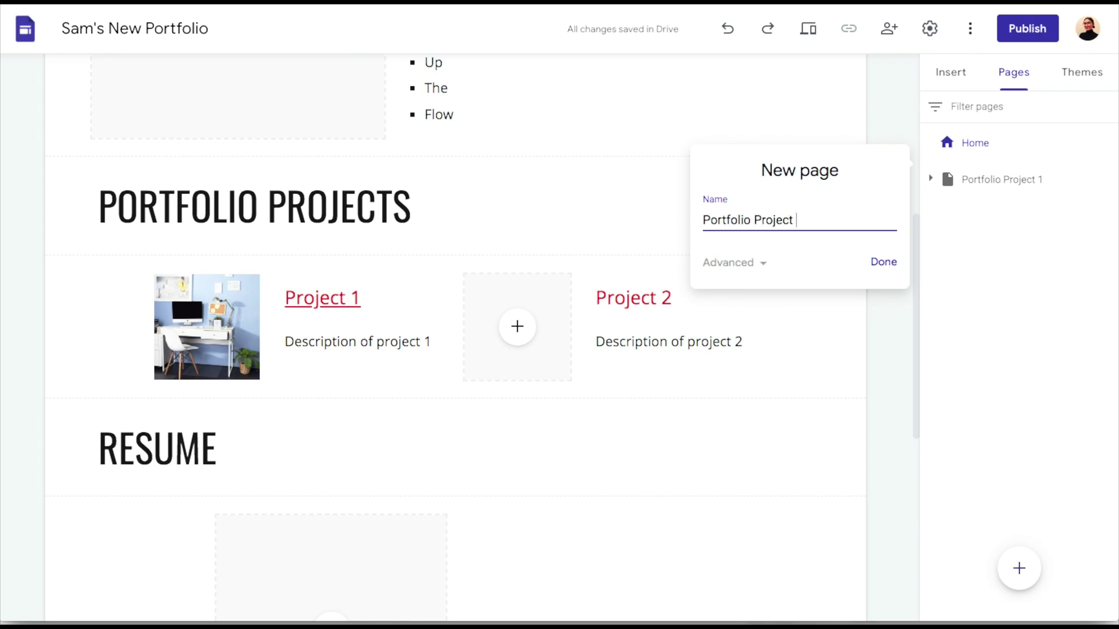
Create 'Portfolio Project 2', place it after Portfolio Project 1, then reopen Project 1 with modules expanded
text(Portfolio Project 2)
key(Return)
mouse_move(1018, 568)
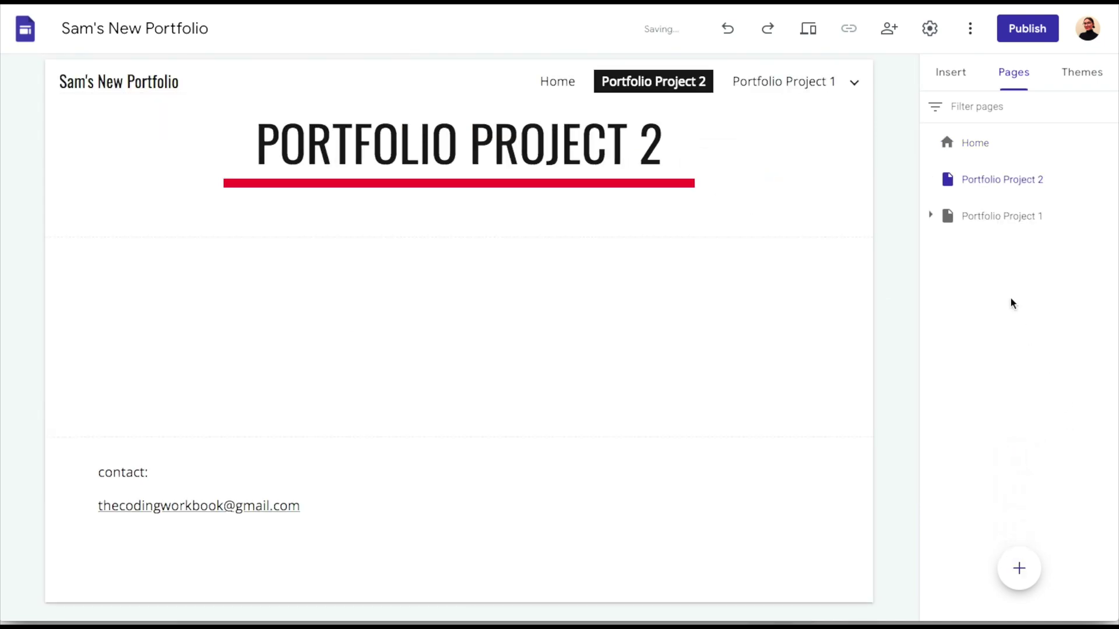
mouse_move(973, 205)
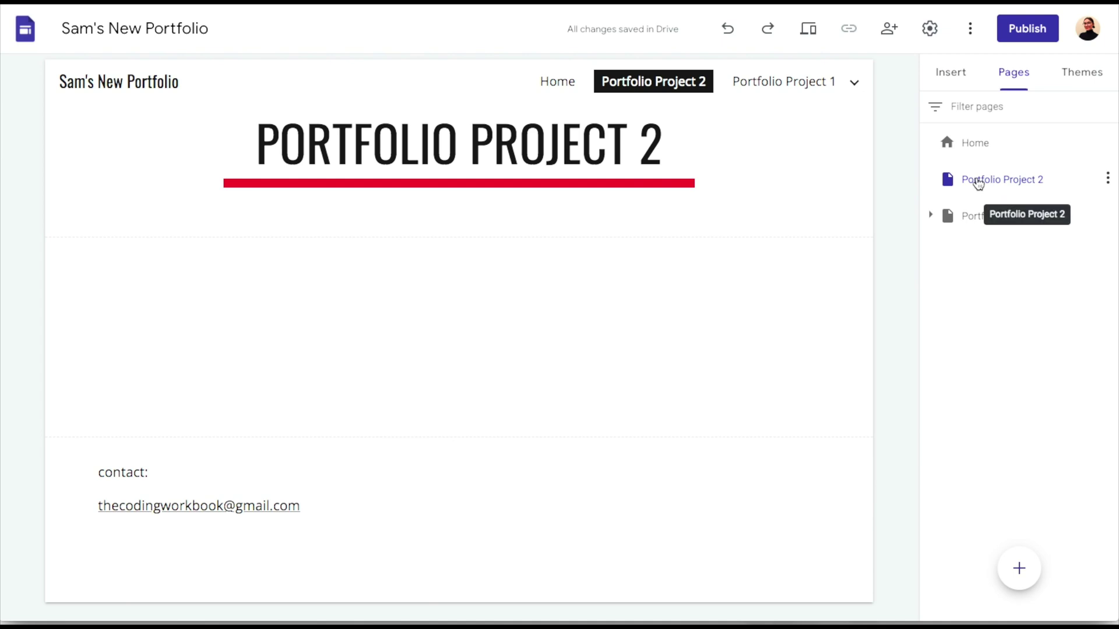
drag(972, 182, 972, 241)
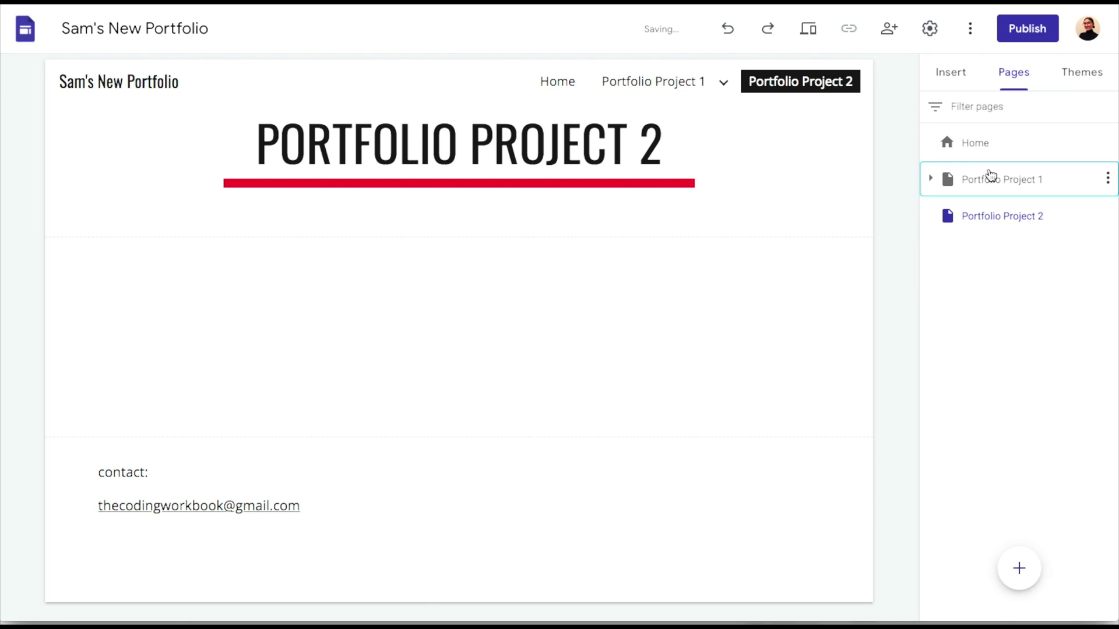
click(961, 185)
click(931, 179)
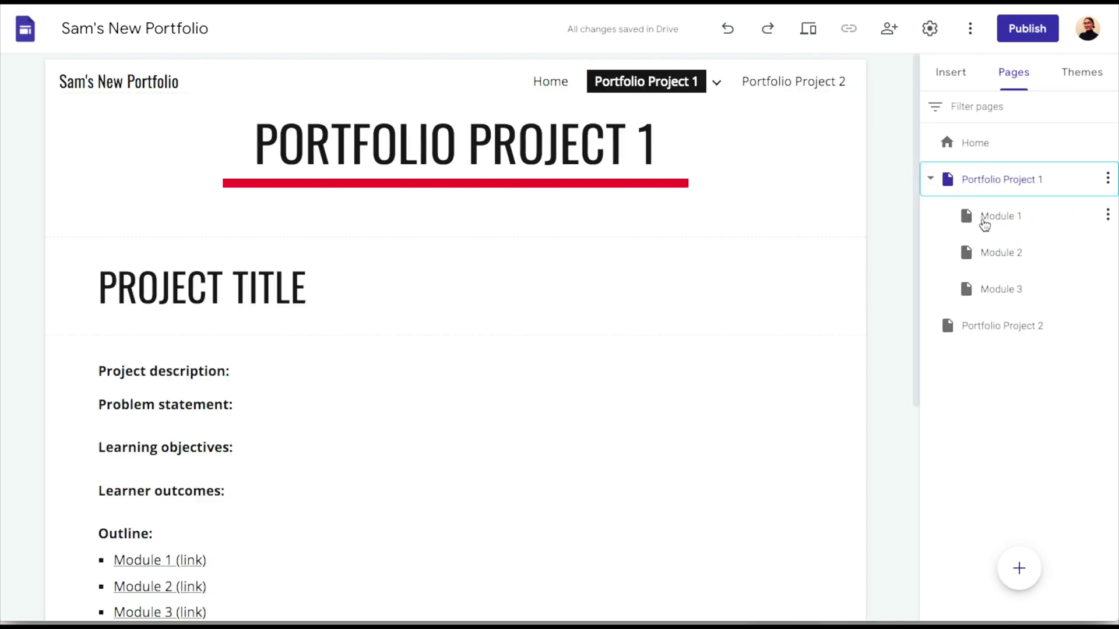
Select all the outline text on Portfolio Project 1 for copying
scroll(379, 358, down, 1)
click(207, 534)
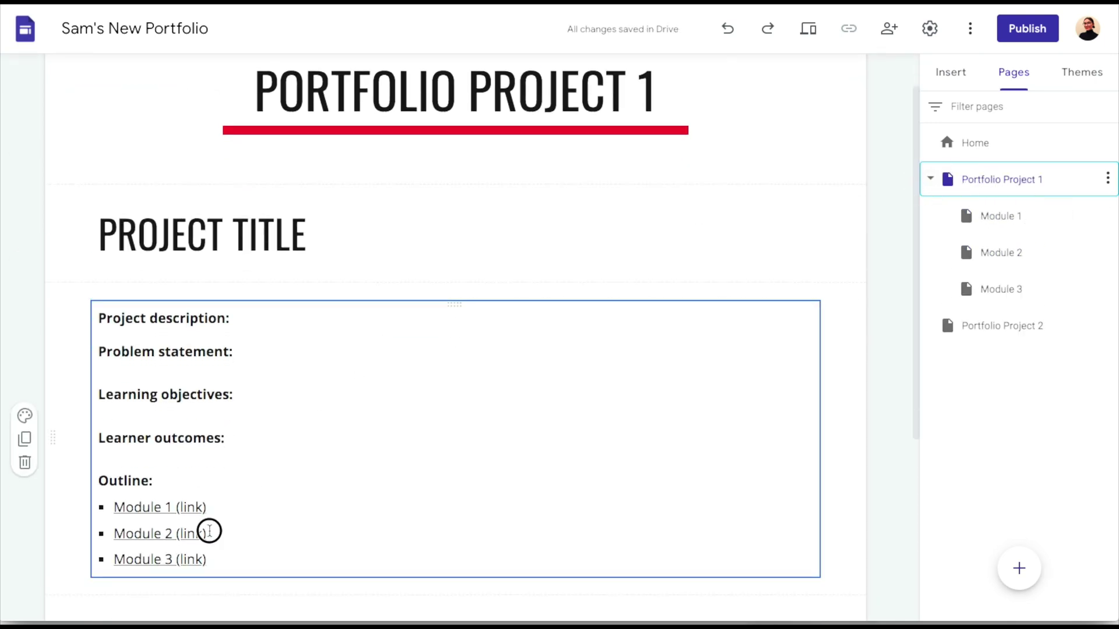
drag(233, 553, 97, 314)
key(ctrl+c)
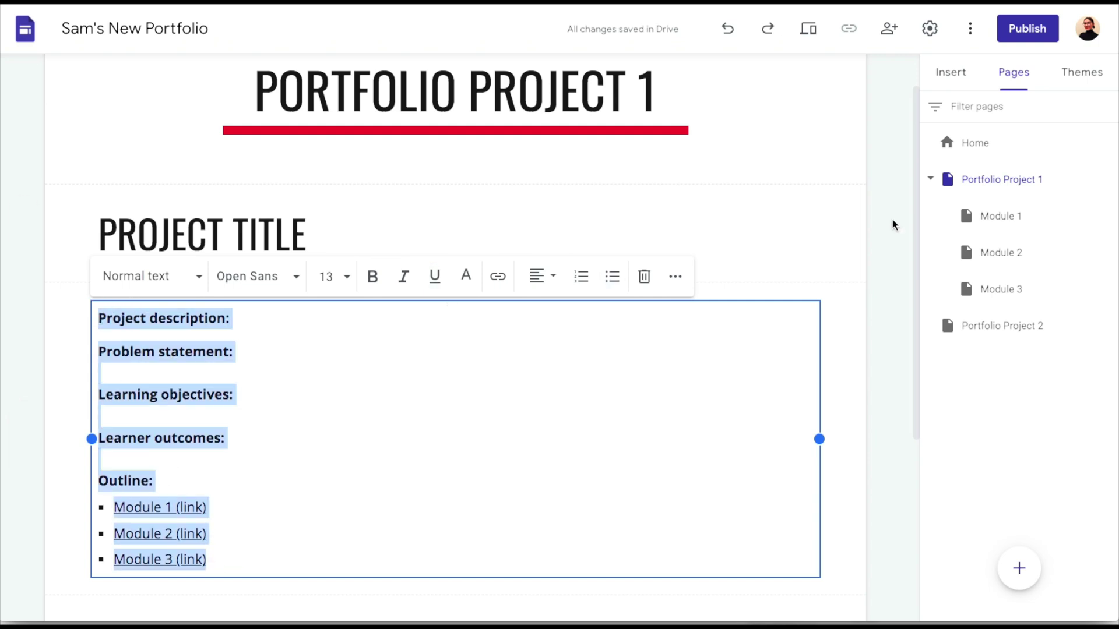
On Portfolio Project 2, add a 'Project Title' heading in Title style
click(989, 327)
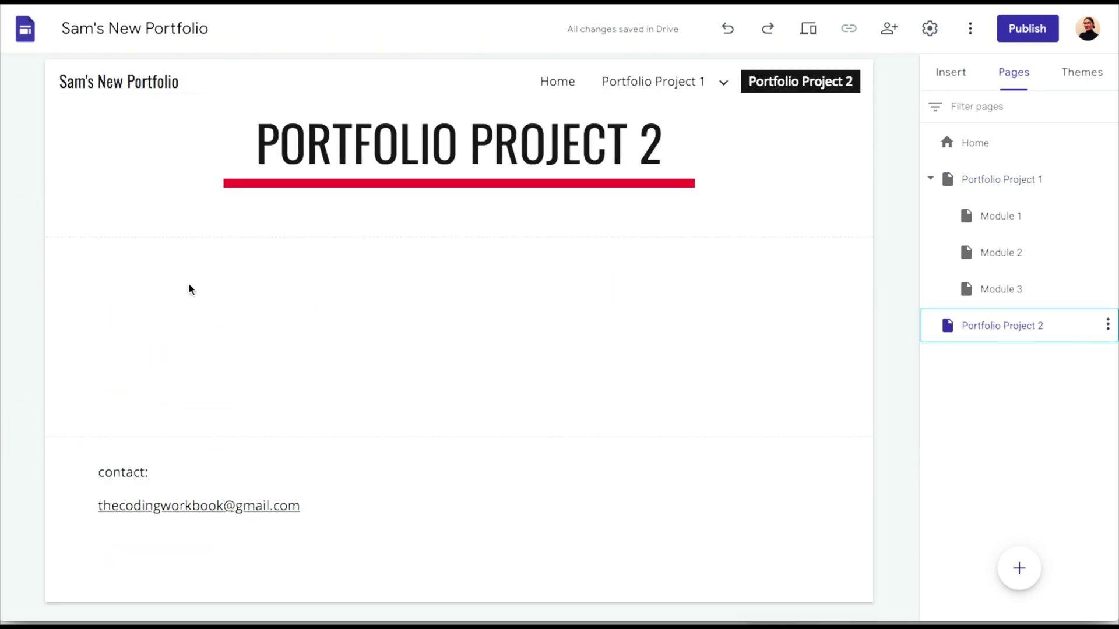
double_click(130, 264)
click(129, 266)
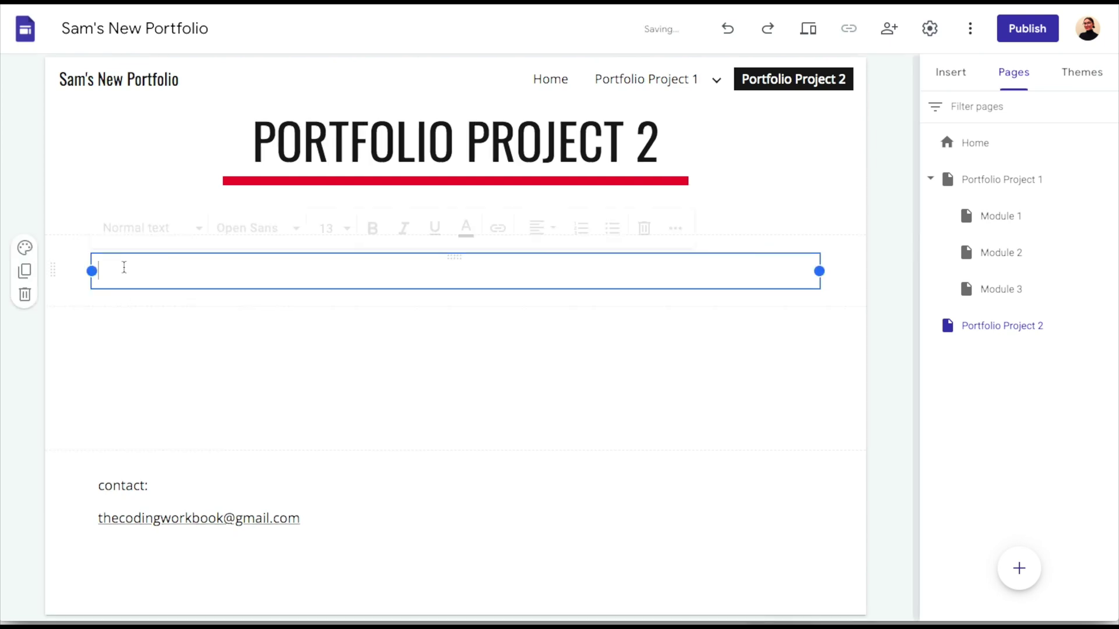
text(Project Title)
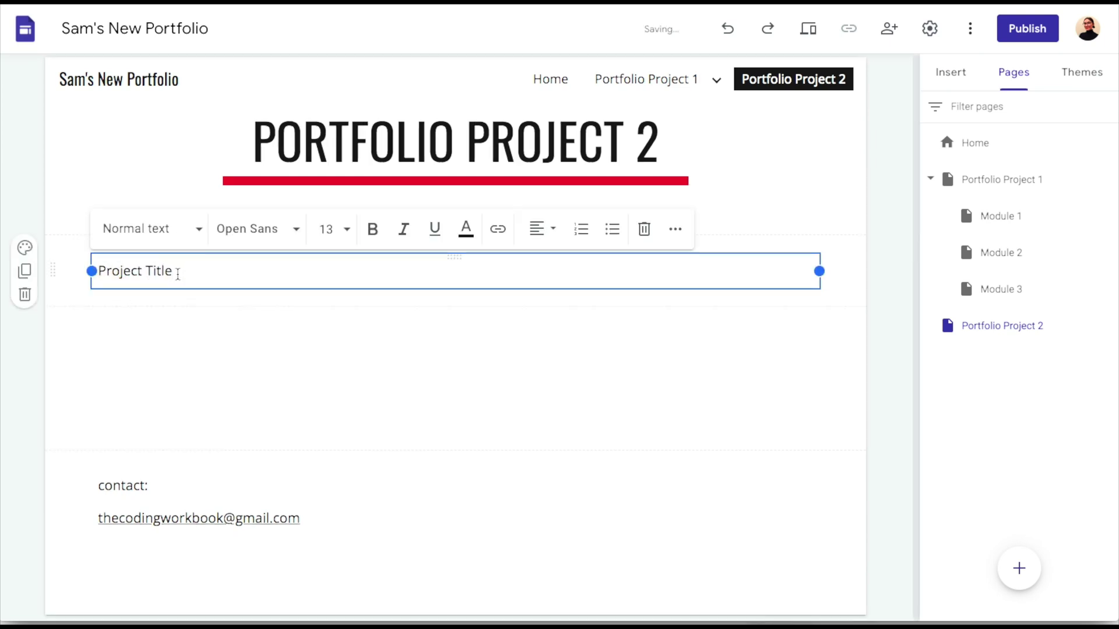
drag(178, 274, 93, 271)
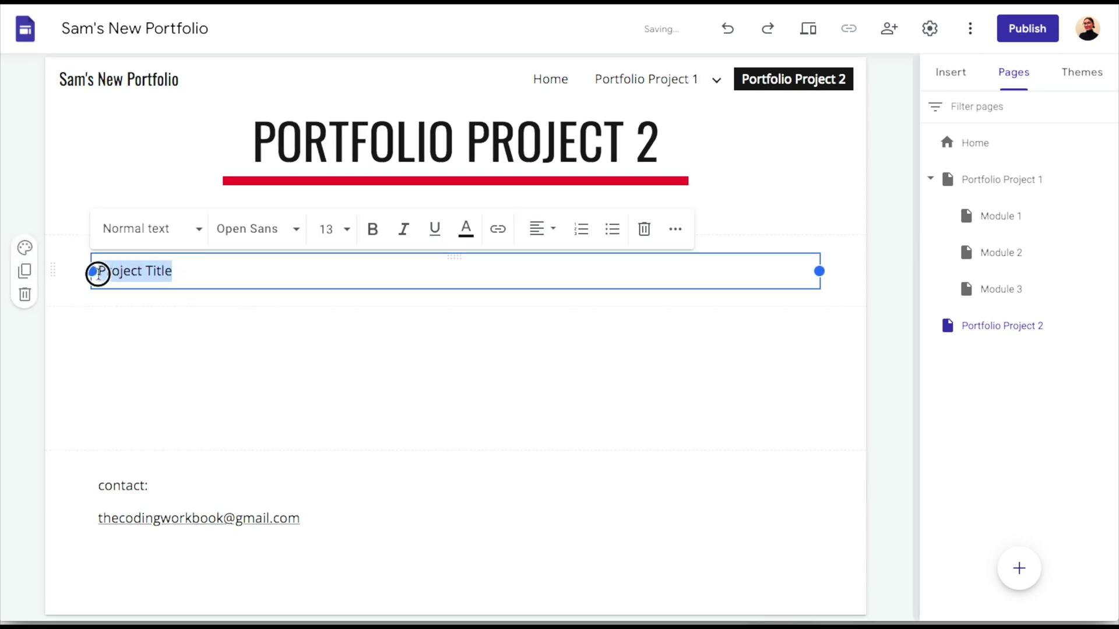
click(140, 229)
click(147, 319)
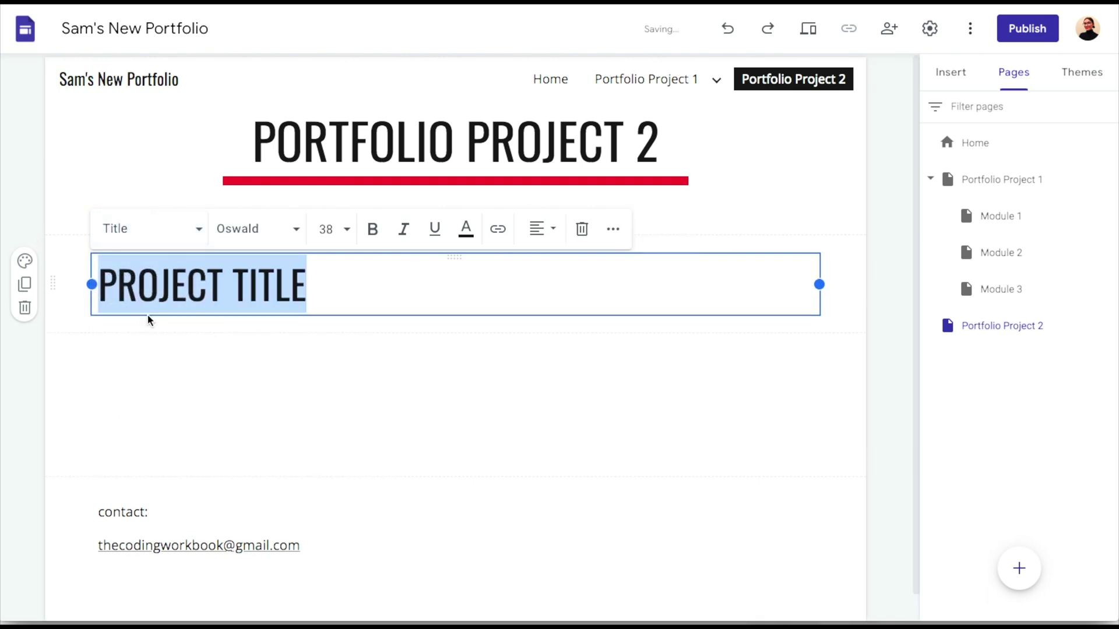
click(128, 367)
Paste the copied outline into a new text box below the title
double_click(102, 341)
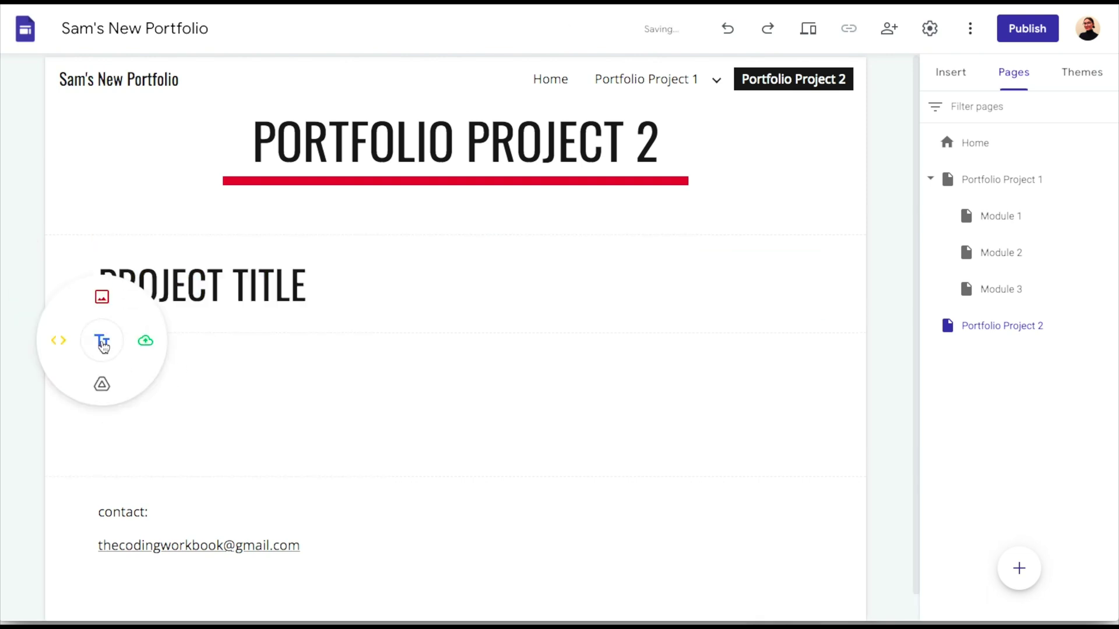
click(102, 346)
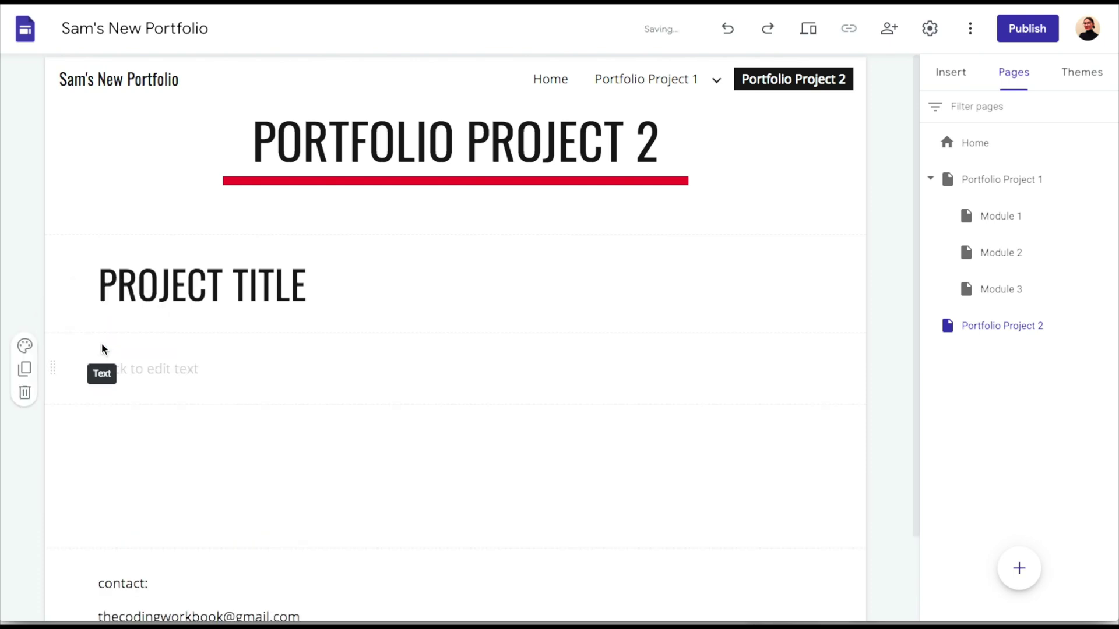
key(ctrl+v)
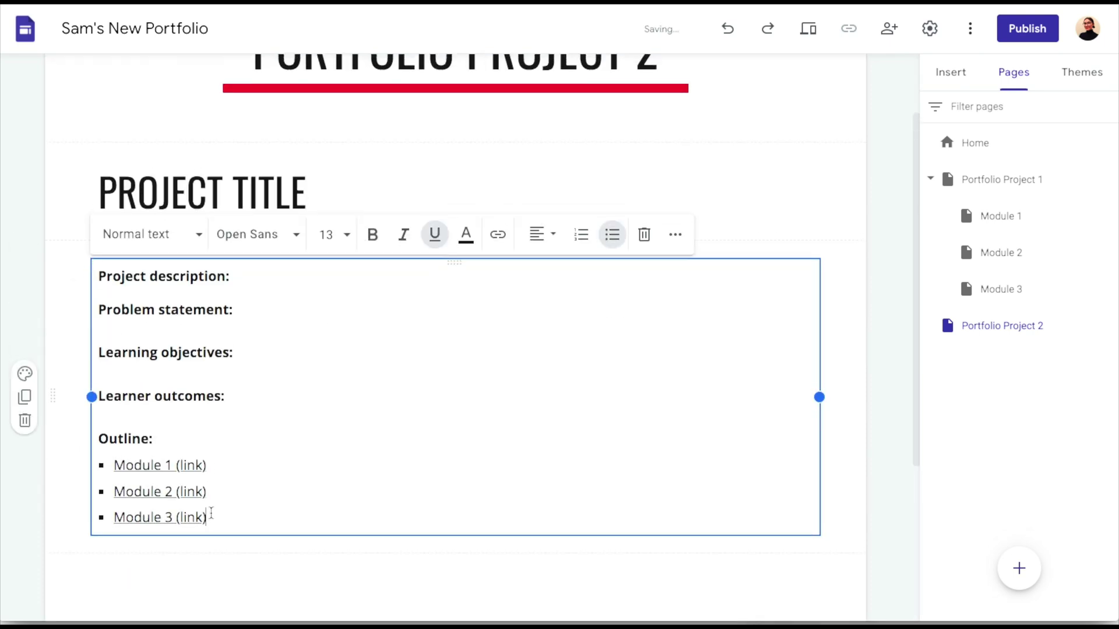
Remove the links from the Module 3, Module 2 and Module 1 outline items
drag(210, 513, 118, 518)
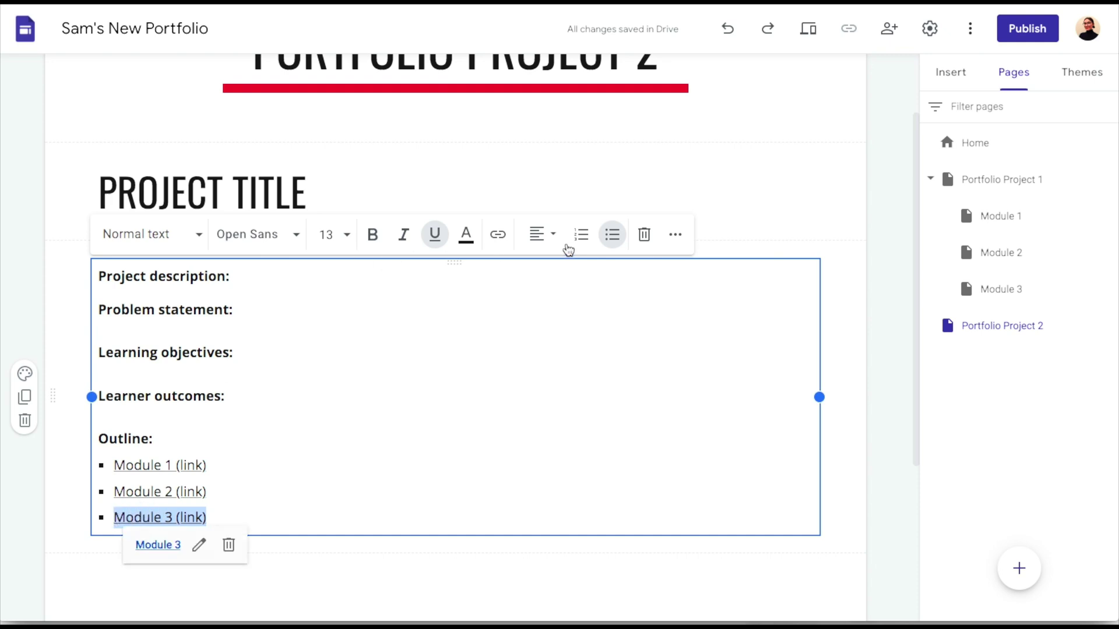
click(228, 545)
drag(228, 494, 107, 468)
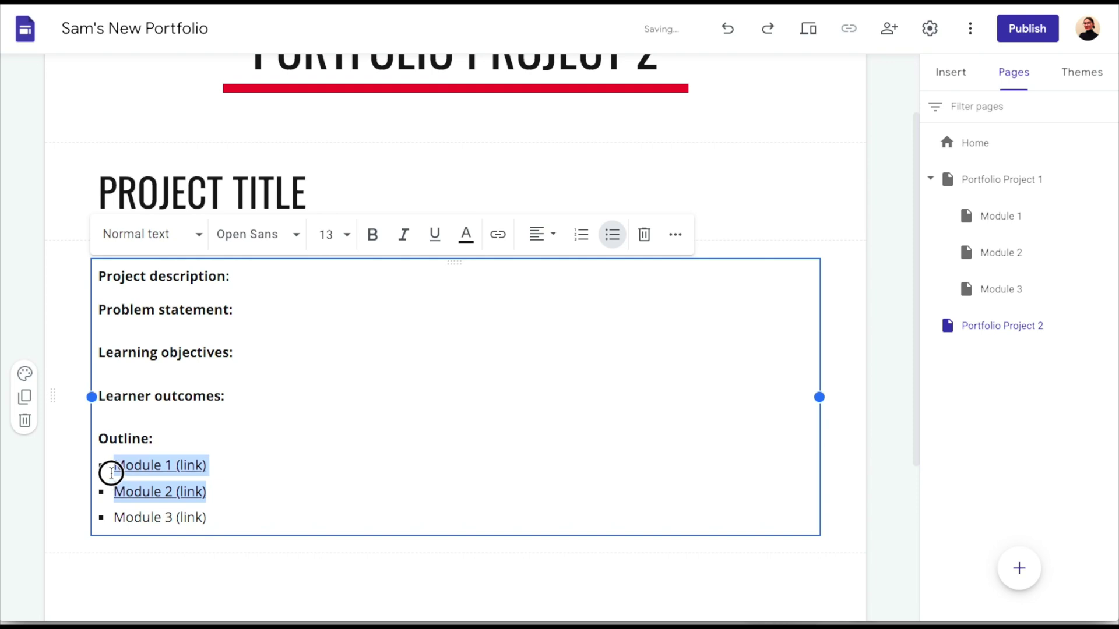
drag(232, 496, 120, 494)
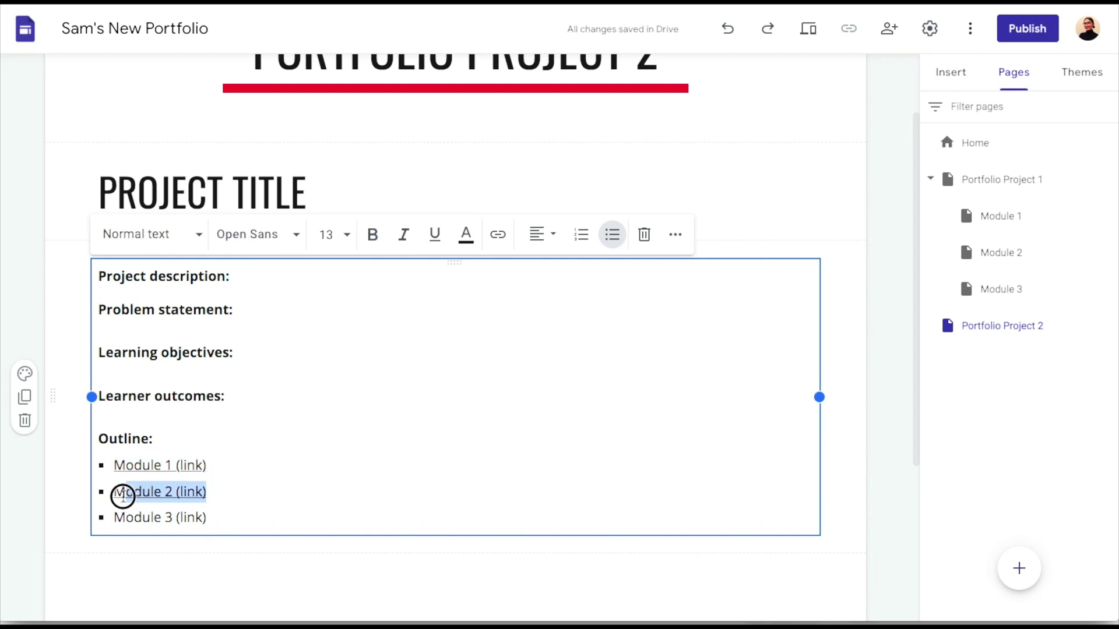
click(230, 516)
drag(220, 465, 120, 465)
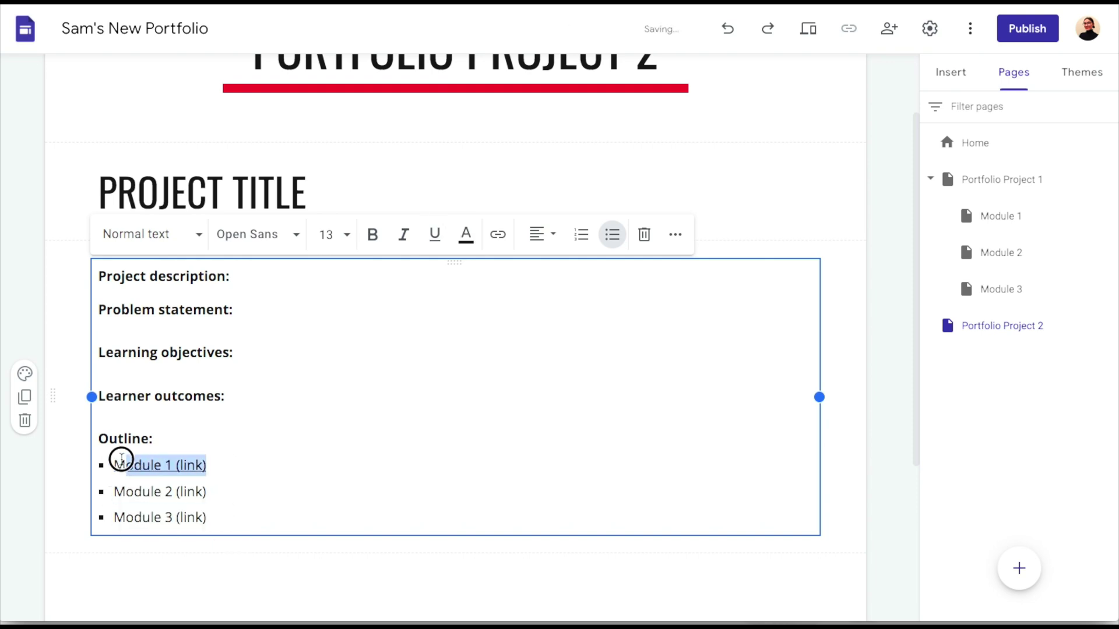
click(229, 493)
click(250, 490)
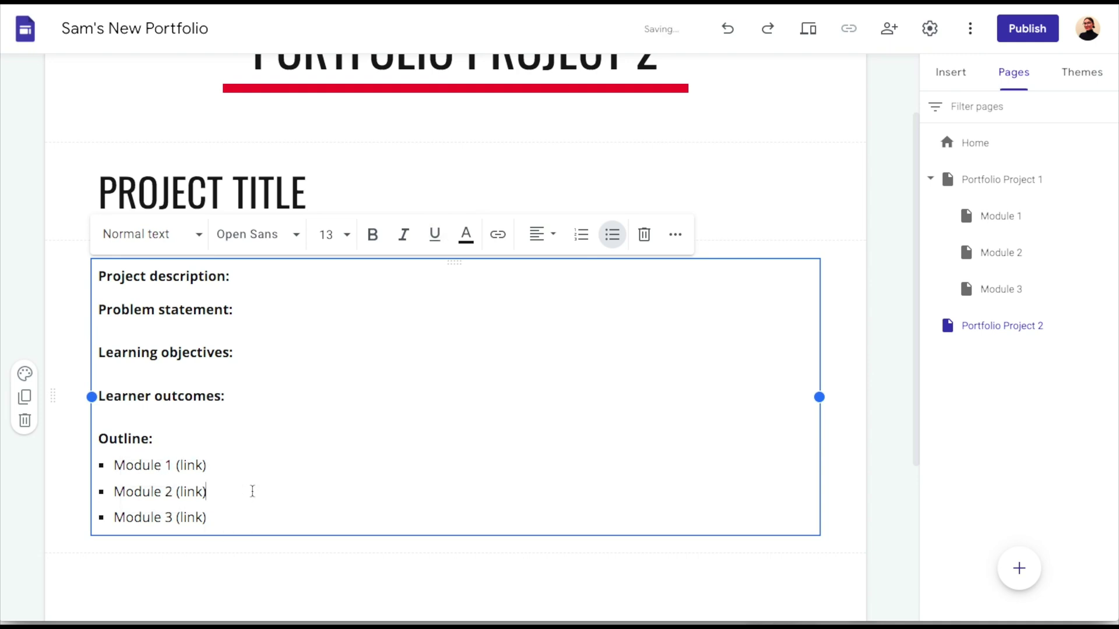
scroll(251, 491, down, 3)
scroll(251, 491, up, 4)
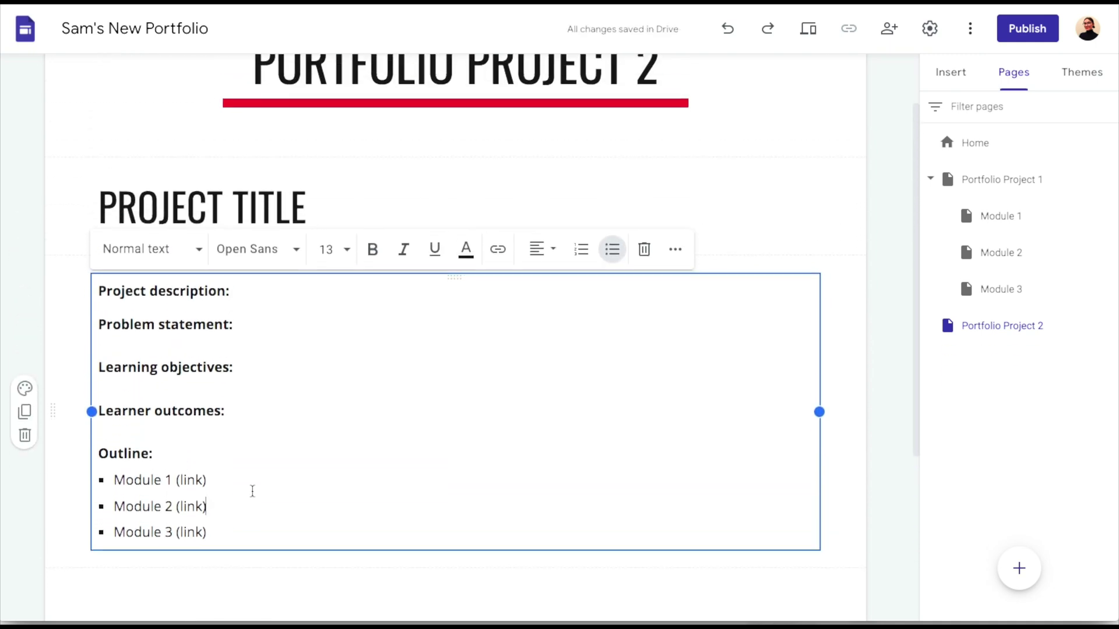
click(998, 429)
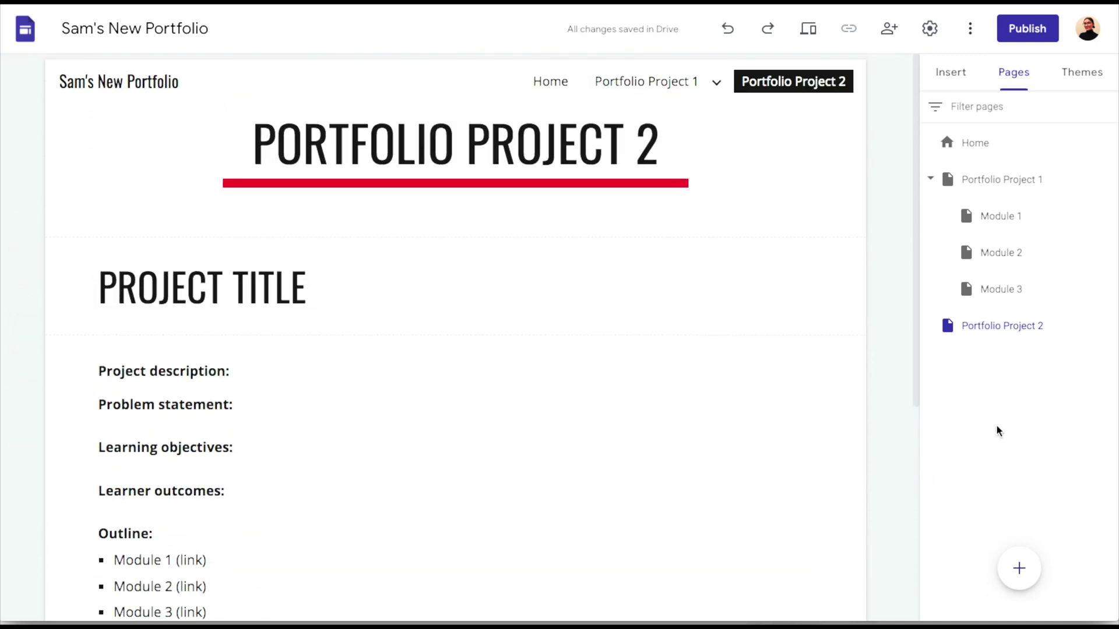
Create a 'Module 1' page and nest it under Portfolio Project 2
click(1018, 568)
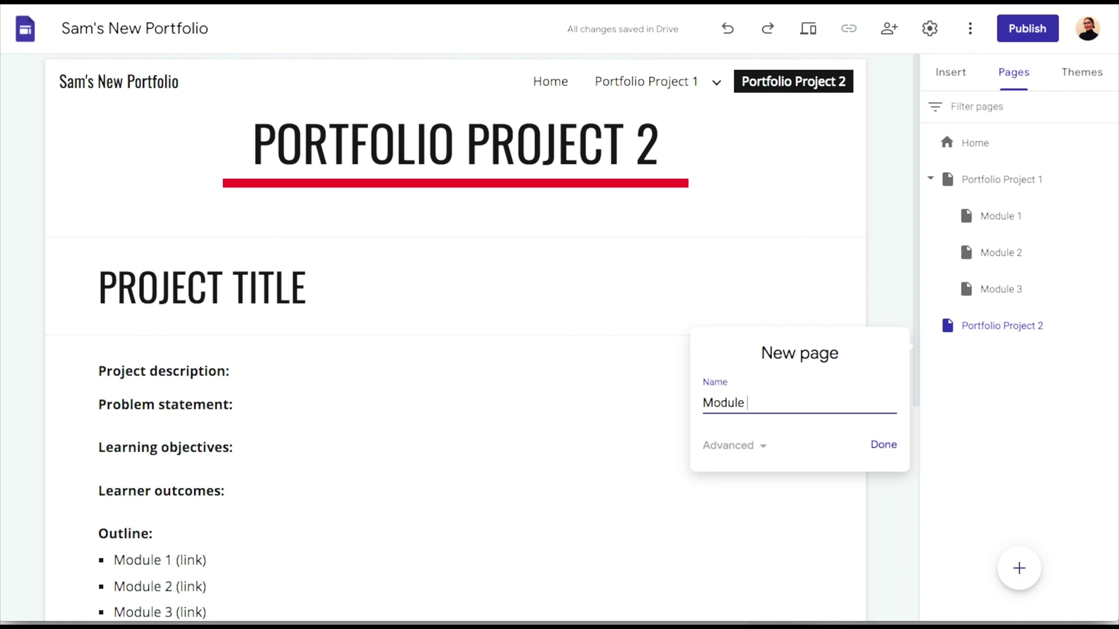
text(Module 1)
key(Return)
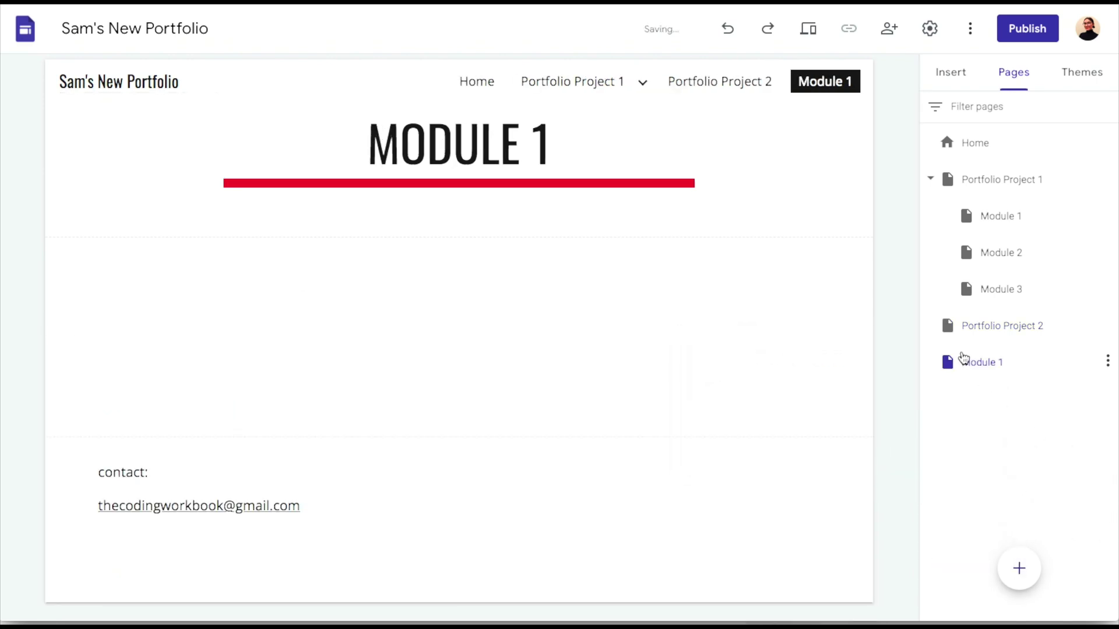
drag(962, 362, 967, 341)
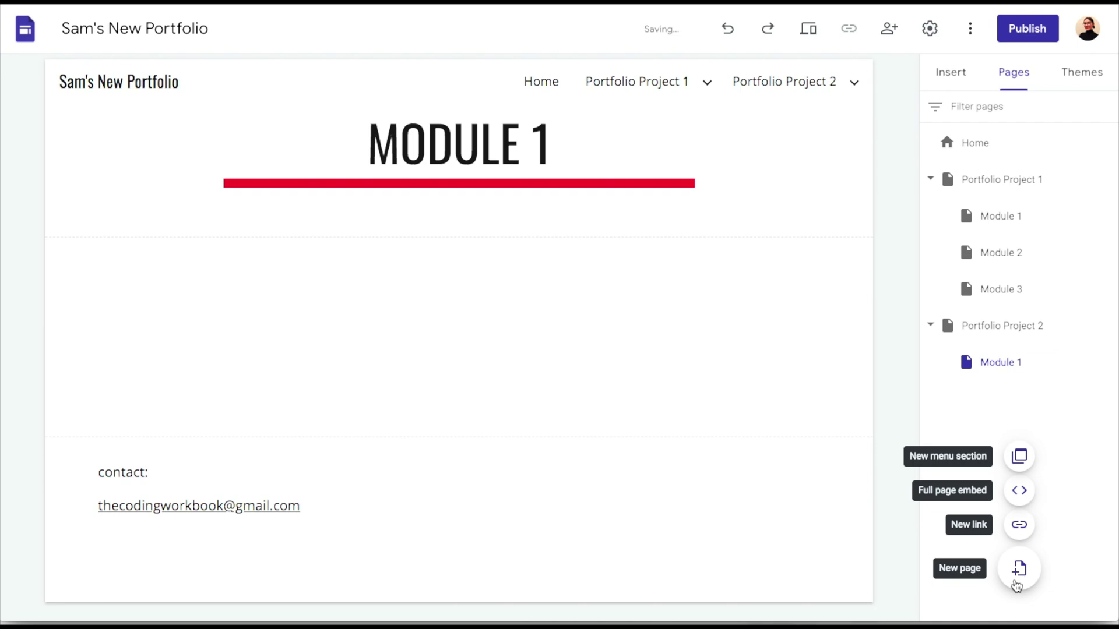
Add a 'Module 2' page under Portfolio Project 2, level with Module 1
click(1017, 574)
text(Module )
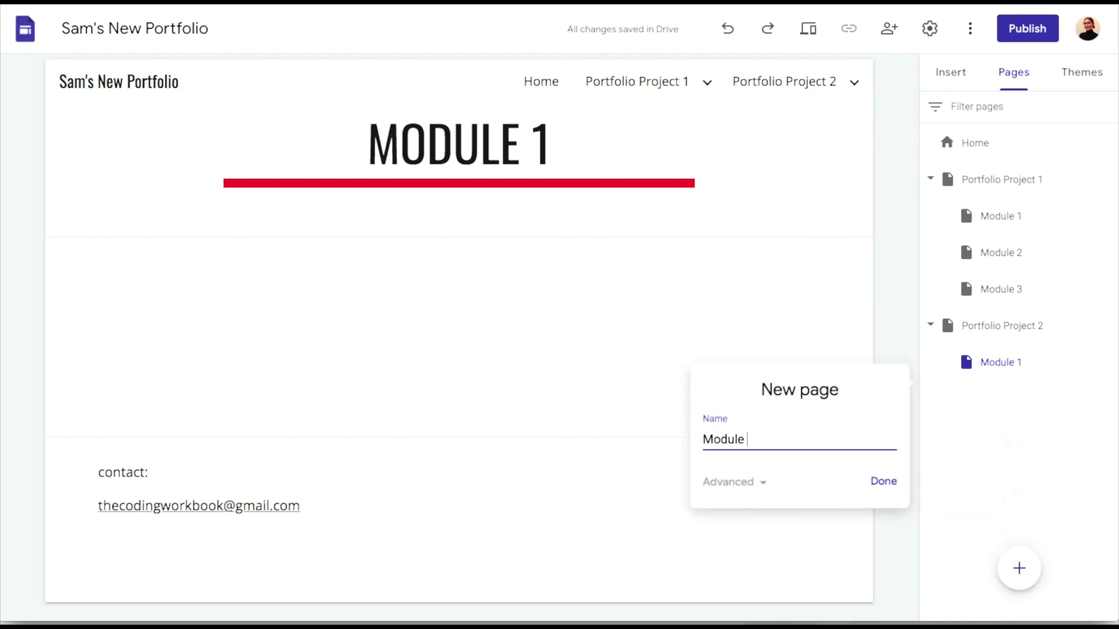
text(2)
key(Return)
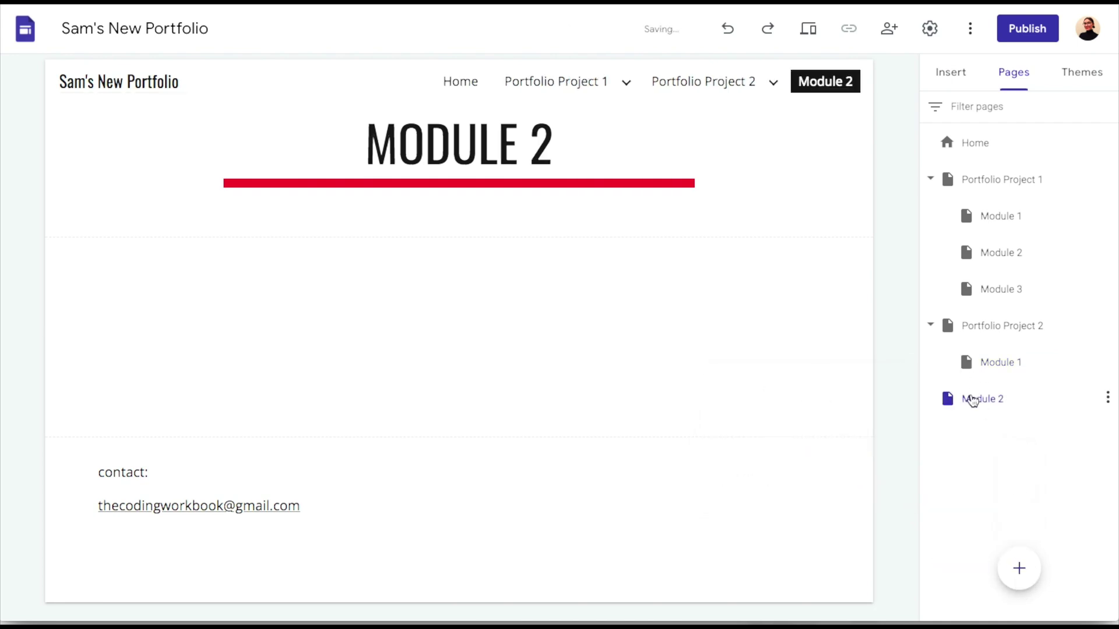
click(963, 400)
click(1010, 391)
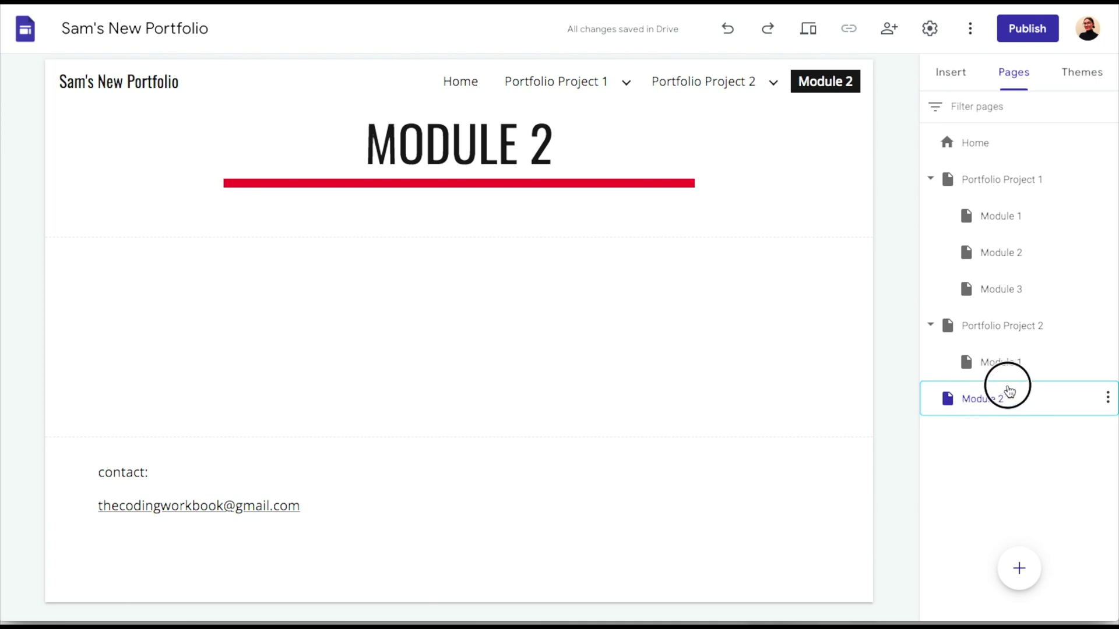
drag(1010, 391, 948, 390)
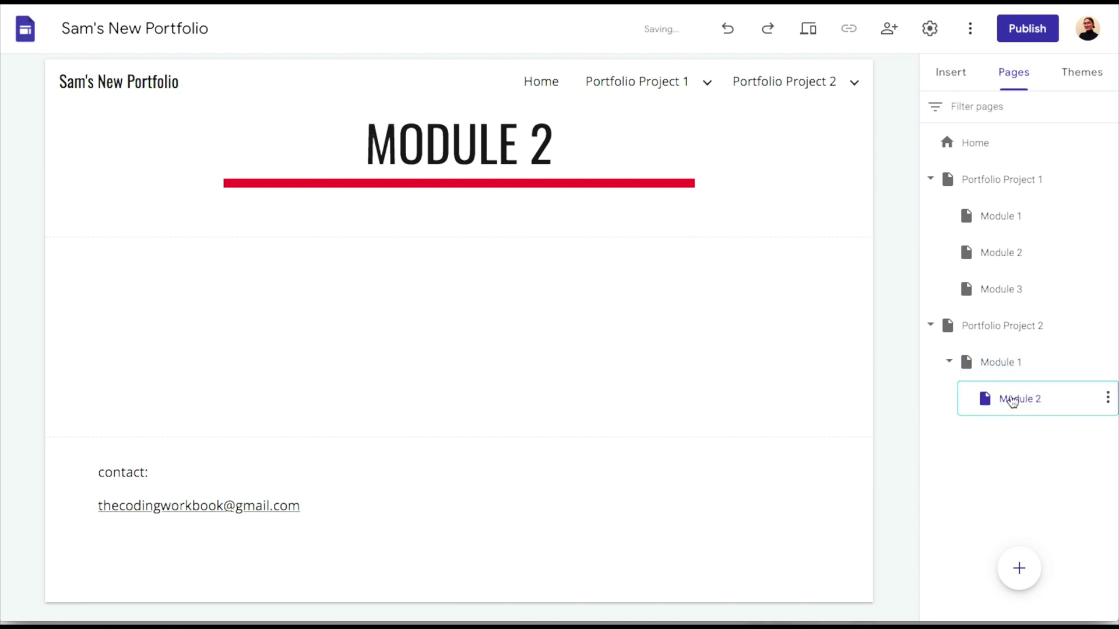
drag(1012, 402, 931, 381)
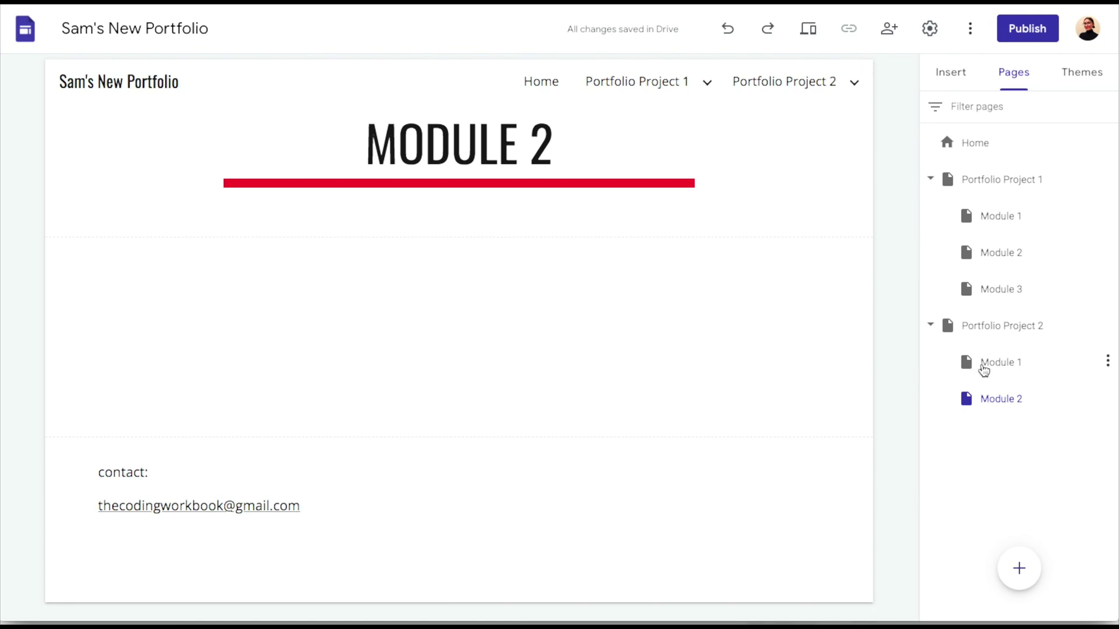
click(981, 366)
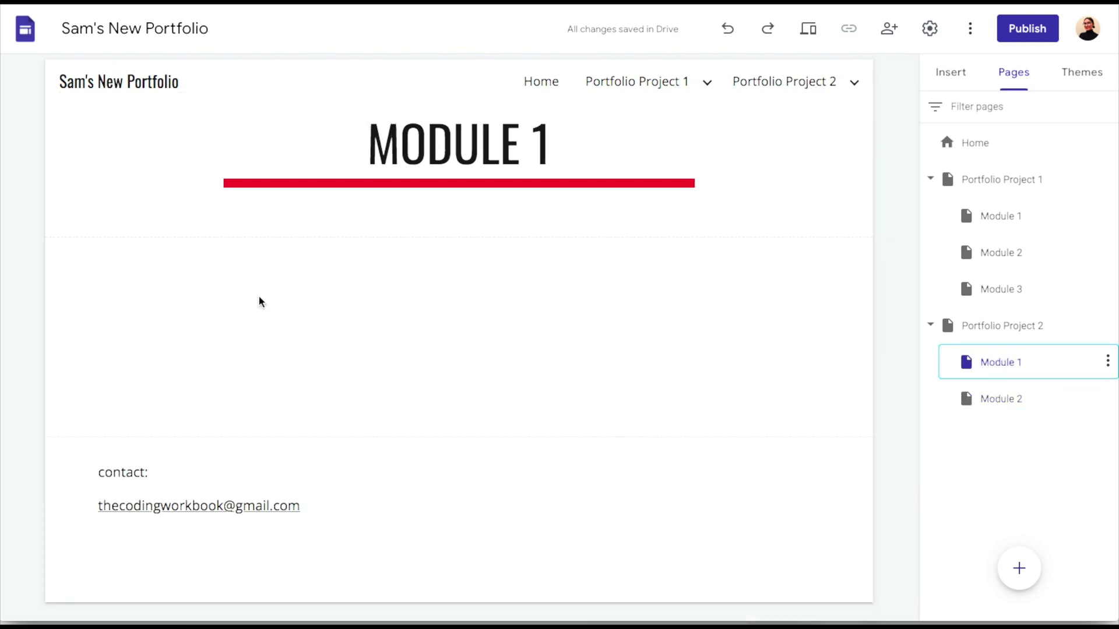
Add text boxes reading 'Module 1 content' and 'Module 2 content' to the two module pages
double_click(199, 270)
click(199, 274)
text(Mo)
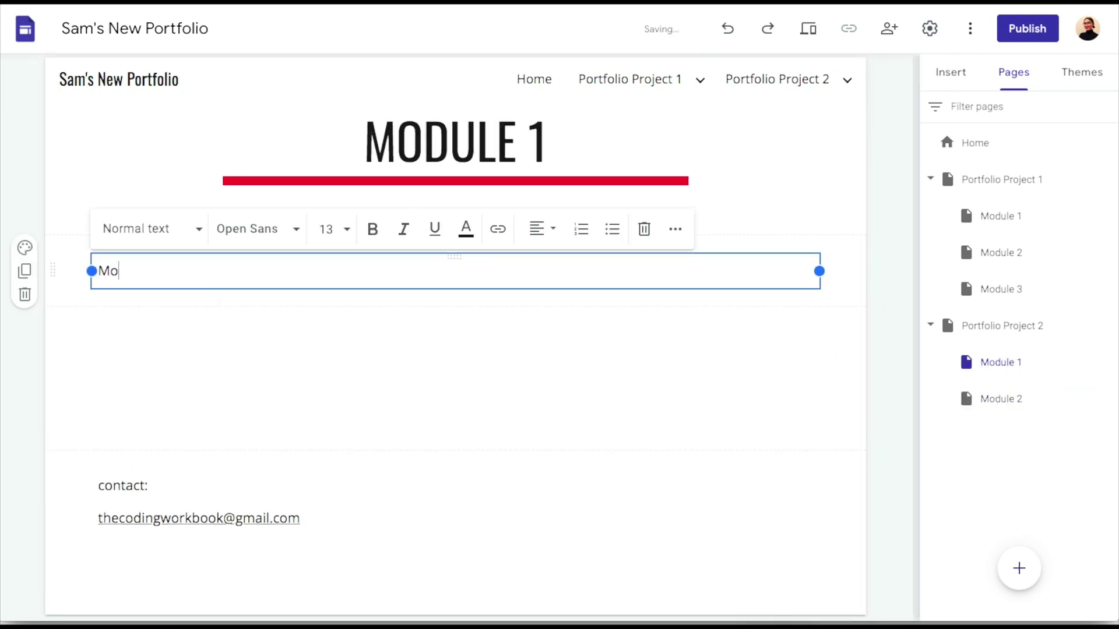
text(dule 1 conten)
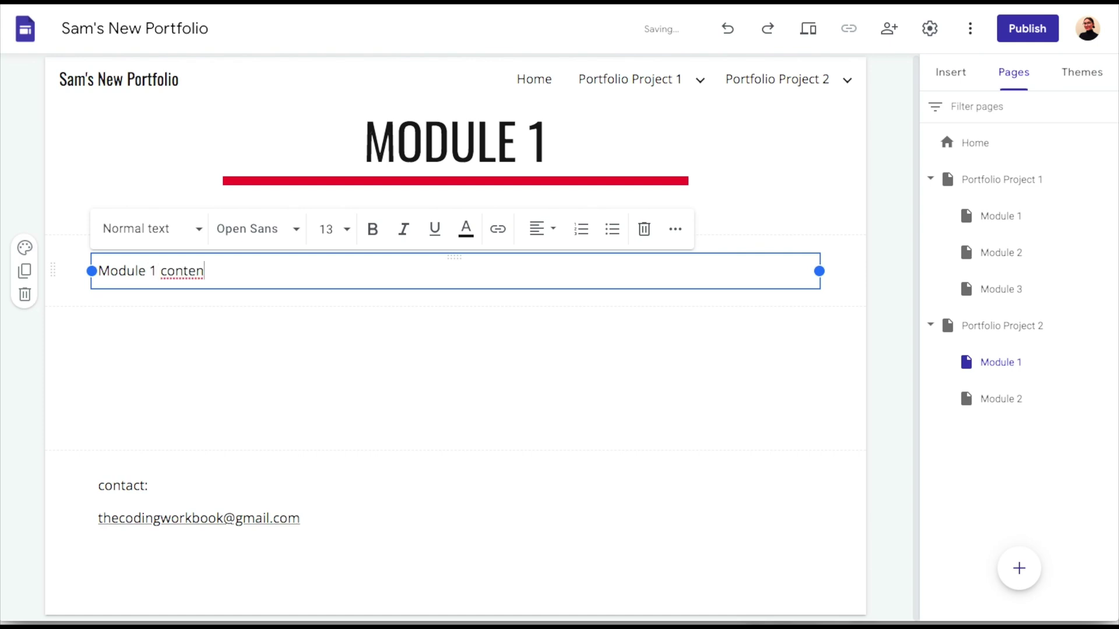
text(t)
click(986, 410)
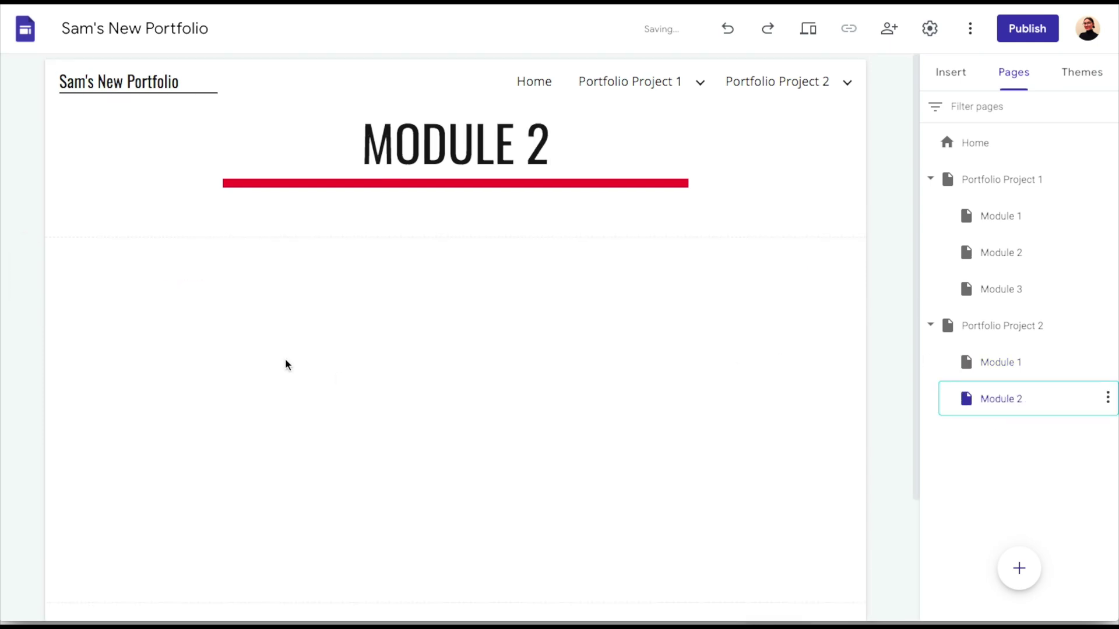
double_click(127, 283)
click(127, 283)
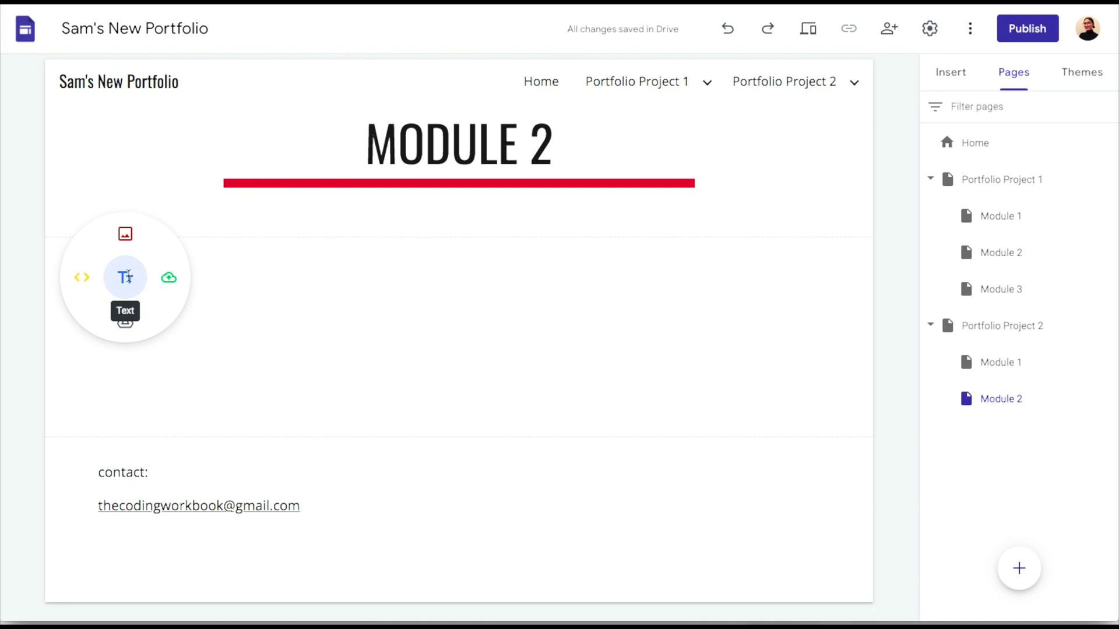
text(Module 2)
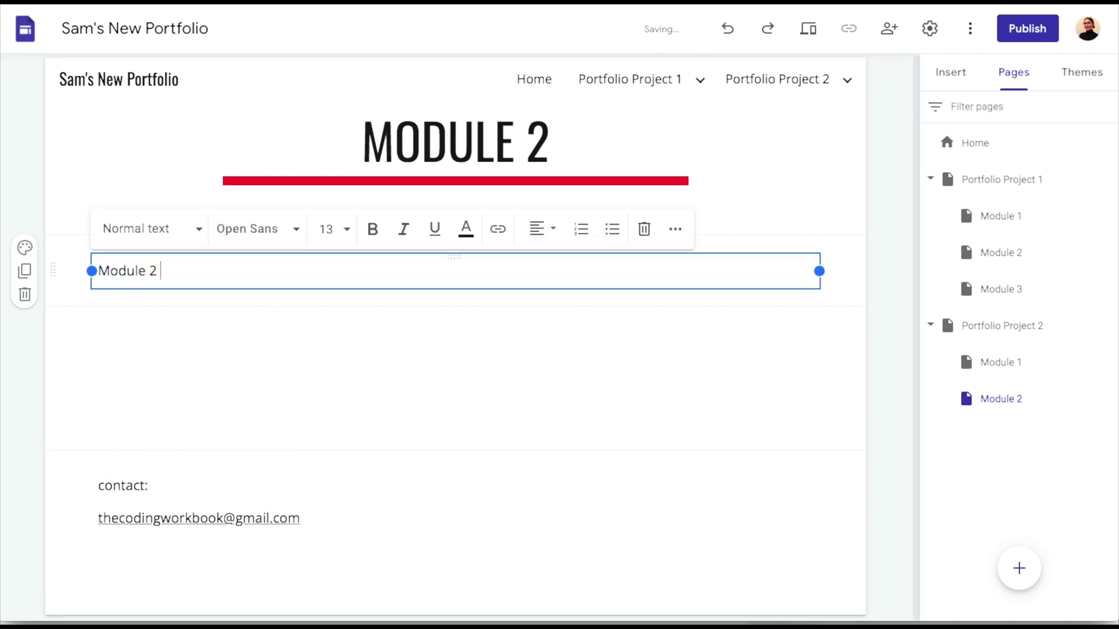
text( content)
click(139, 378)
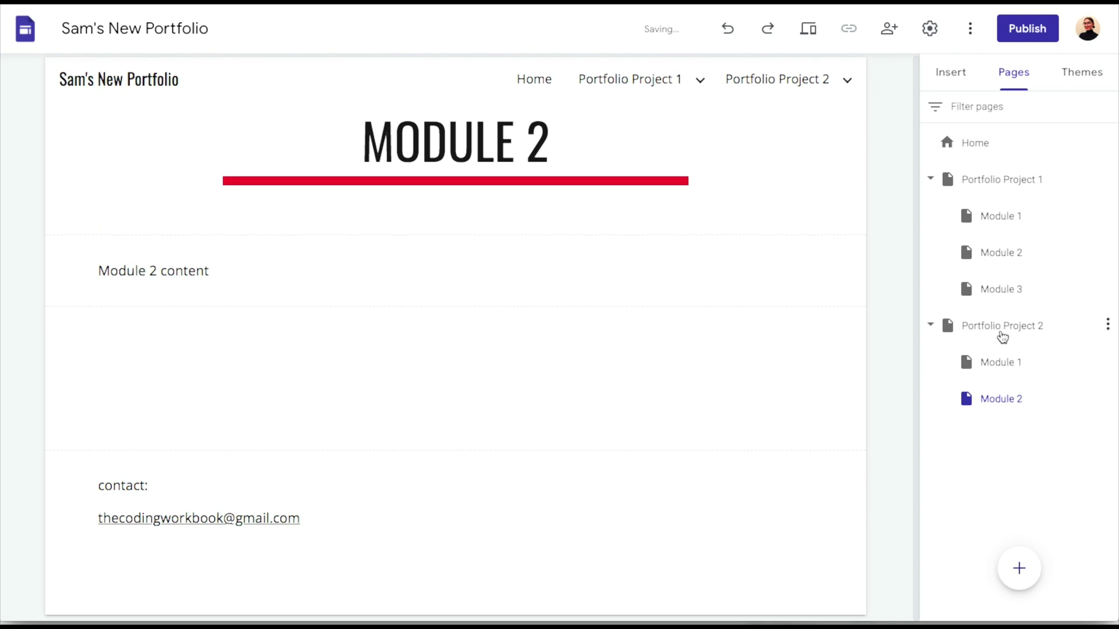
On the Portfolio Project 2 page, delete the Module 3 outline item
click(1001, 331)
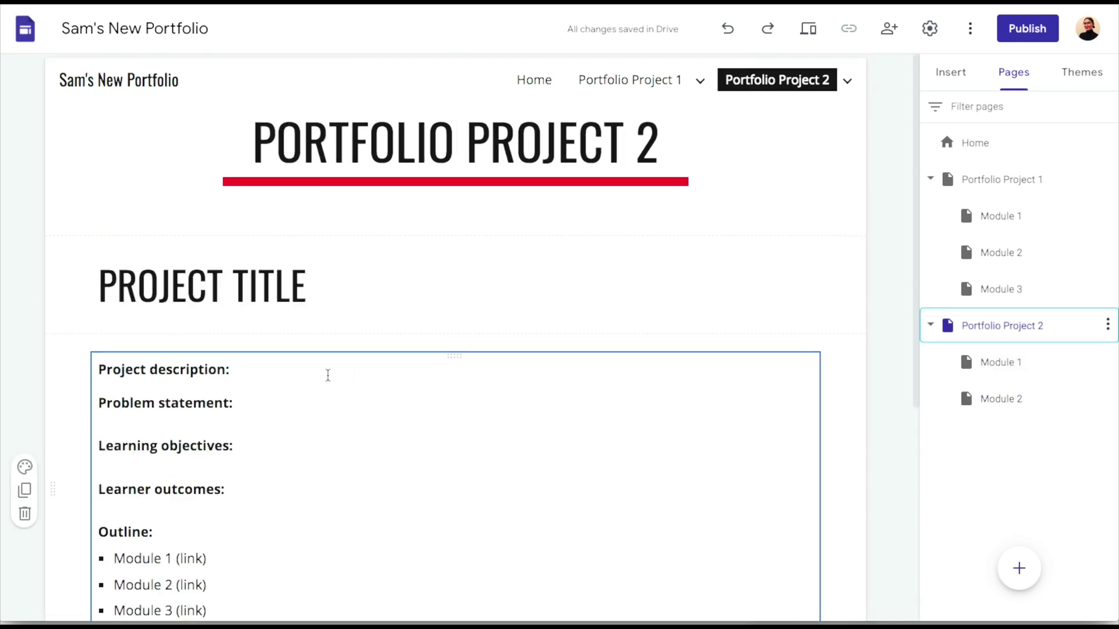
scroll(303, 385, down, 4)
drag(219, 390, 110, 391)
key(BackSpace)
key(BackSpace)
key(BackSpace)
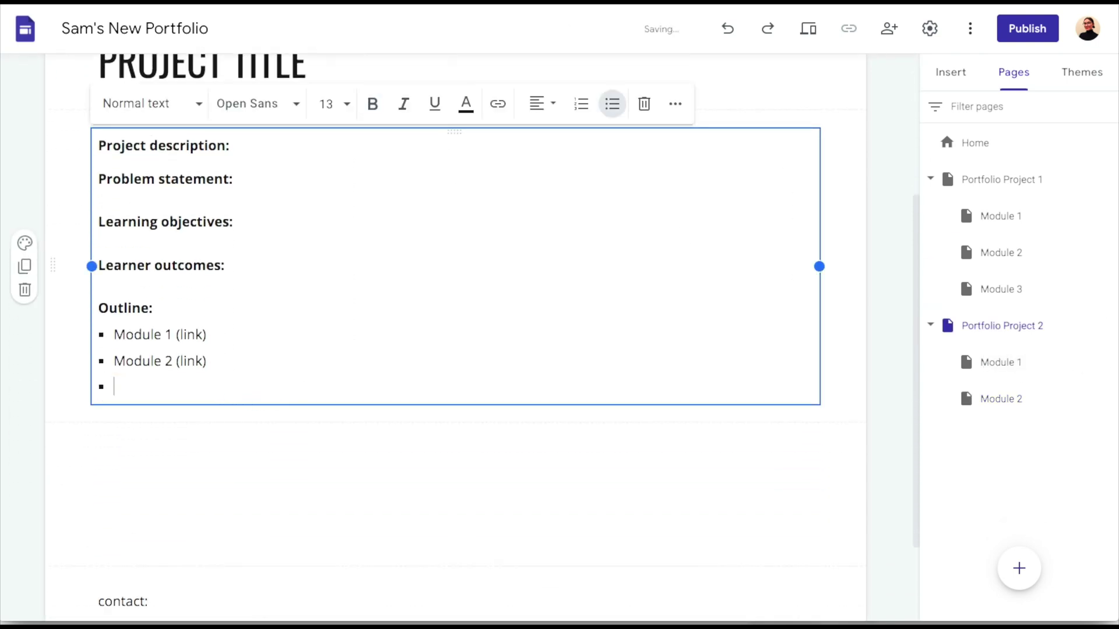
scroll(131, 405, up, 2)
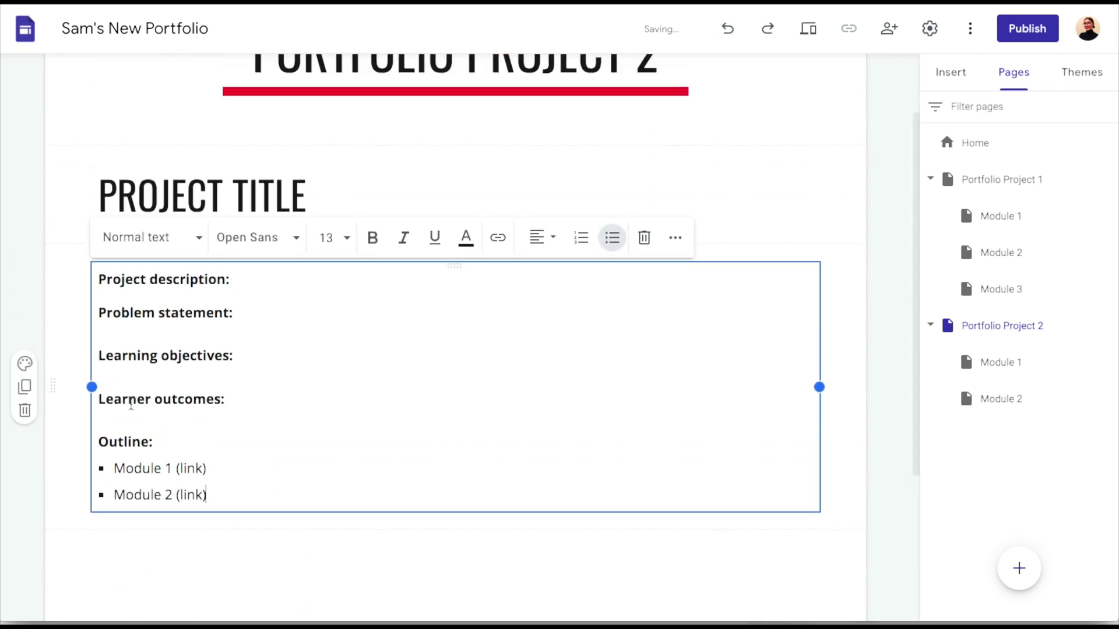
Link the 'Module 1 (link)' and 'Module 2 (link)' items to their Module 1 and Module 2 subpages
drag(220, 475, 109, 466)
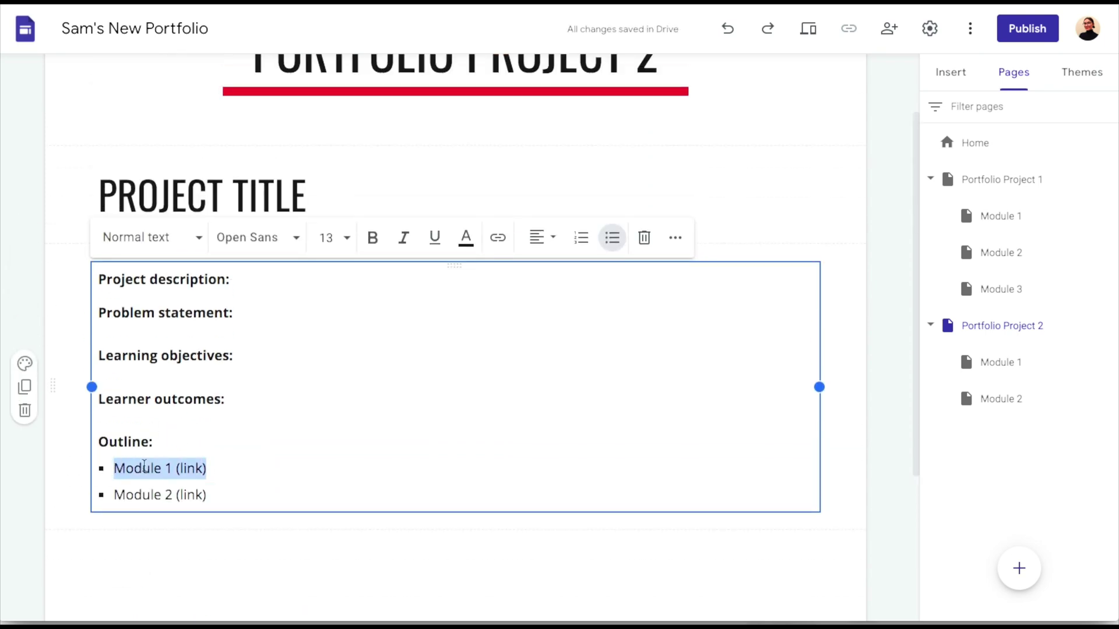
click(498, 240)
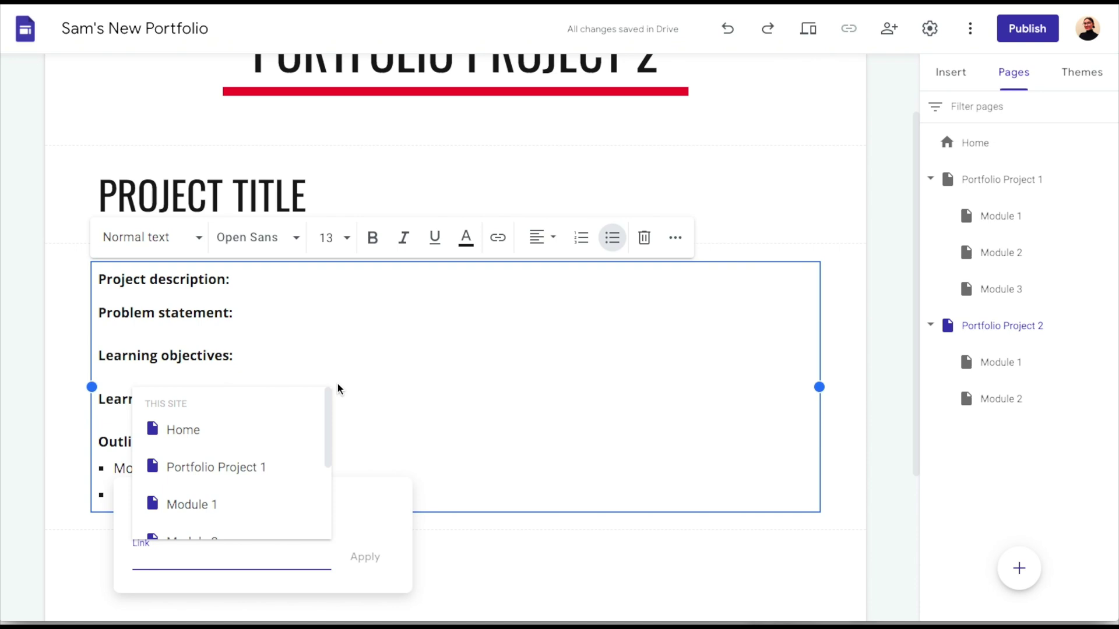
scroll(254, 497, down, 3)
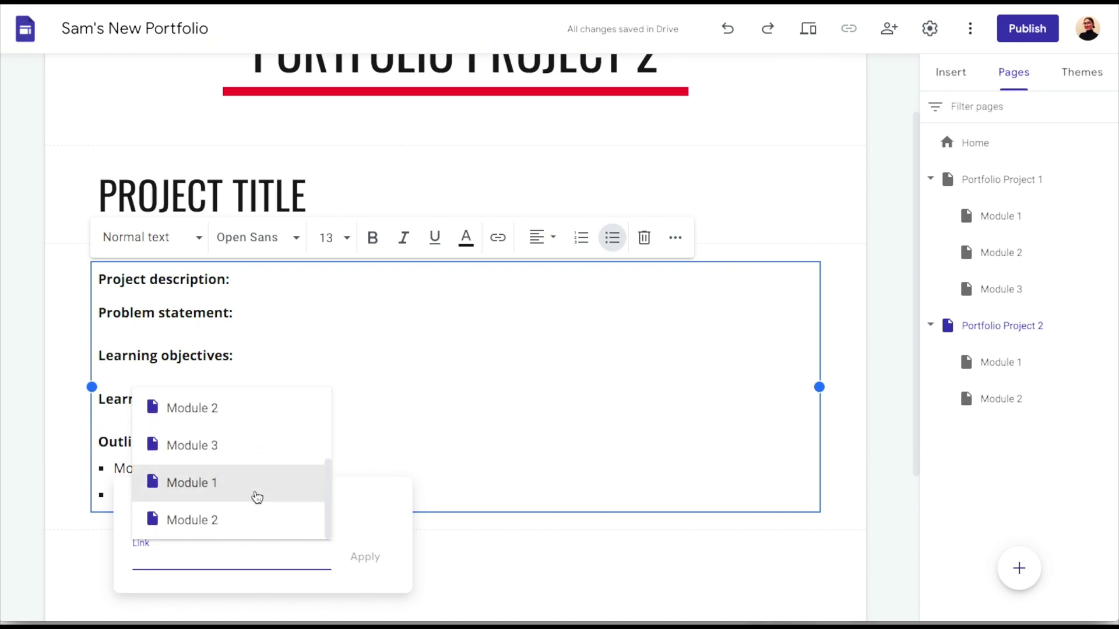
click(257, 497)
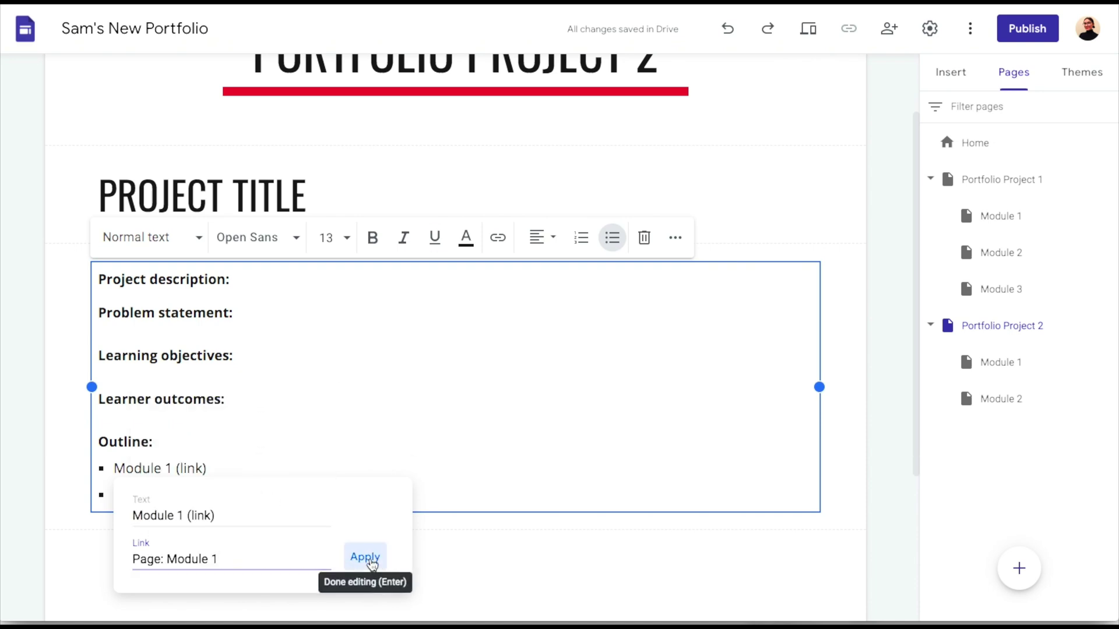
click(371, 564)
drag(225, 498, 112, 498)
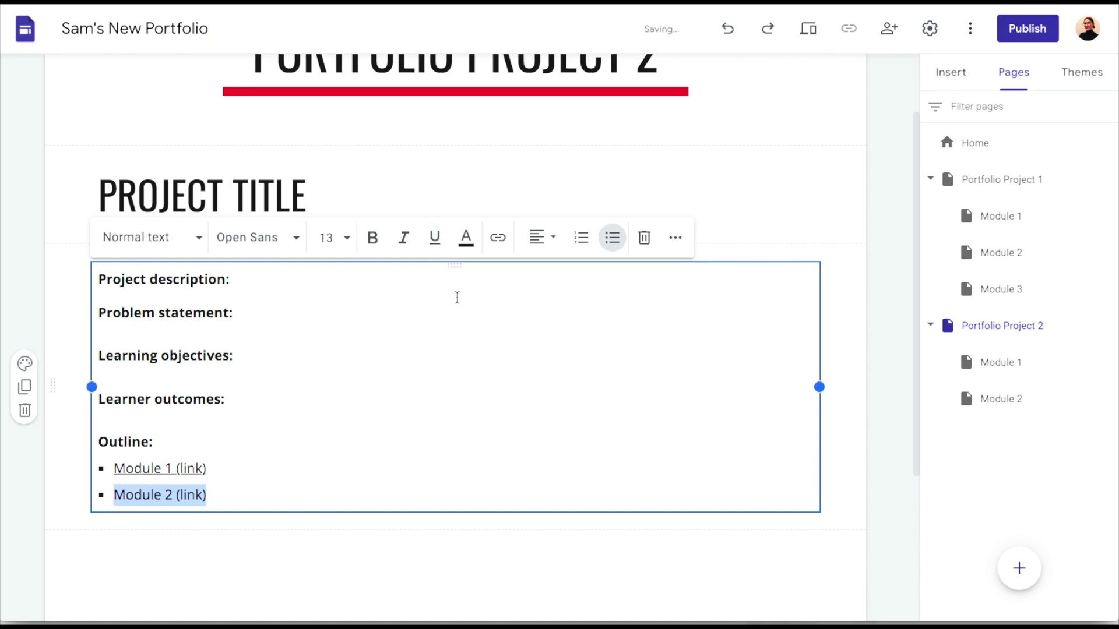
click(498, 238)
scroll(264, 548, down, 3)
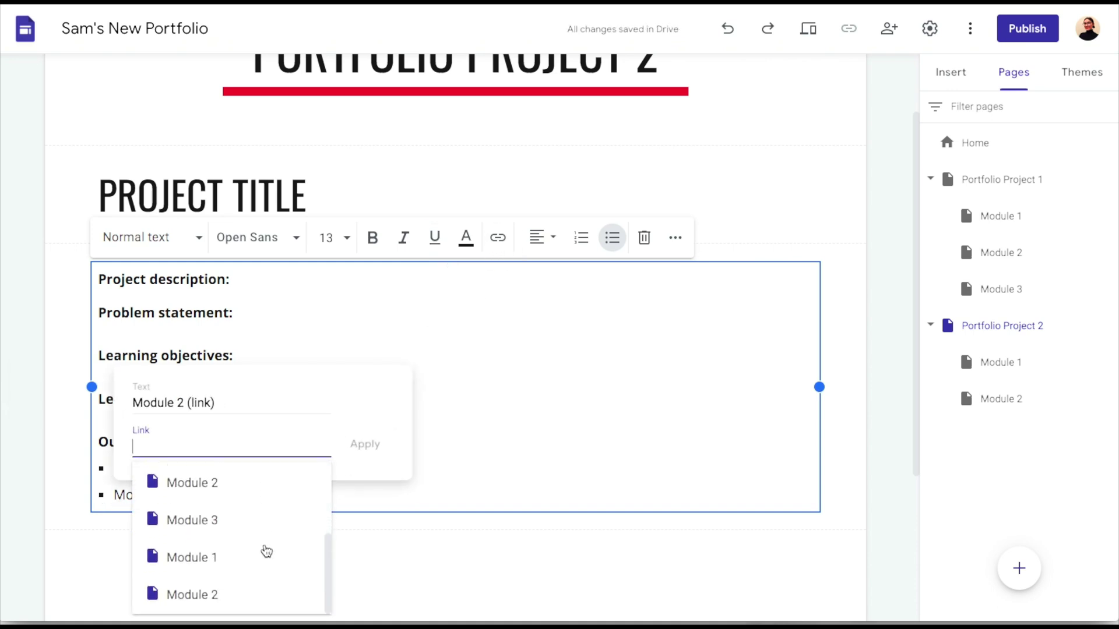
click(237, 595)
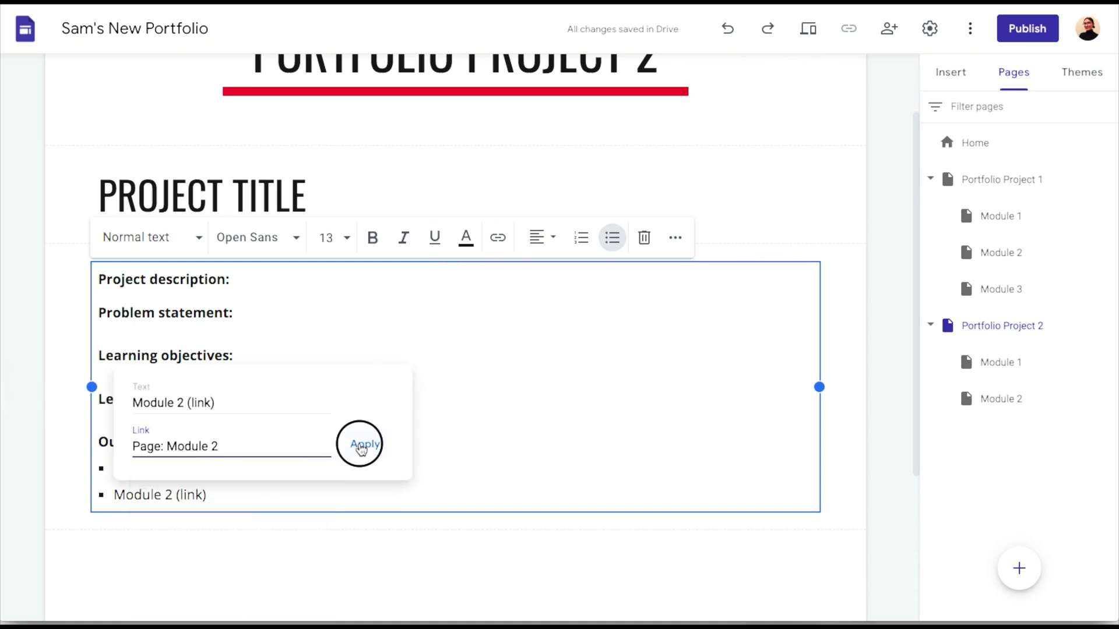
click(361, 448)
scroll(360, 444, up, 2)
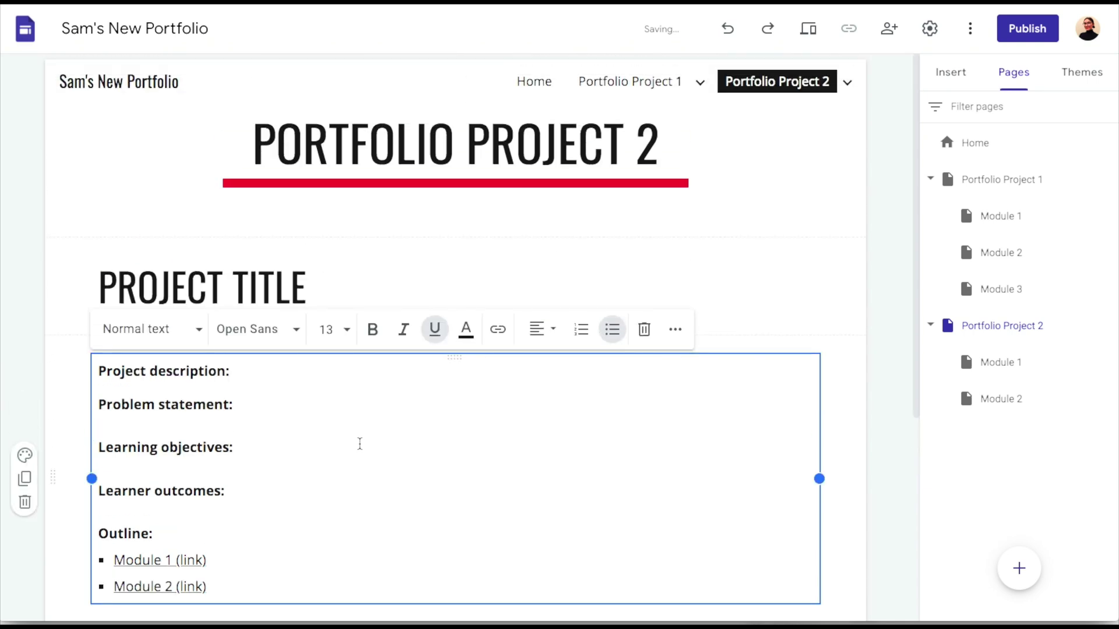
Link the Home page's 'Project 2' card heading to the Portfolio Project 2 page
click(969, 145)
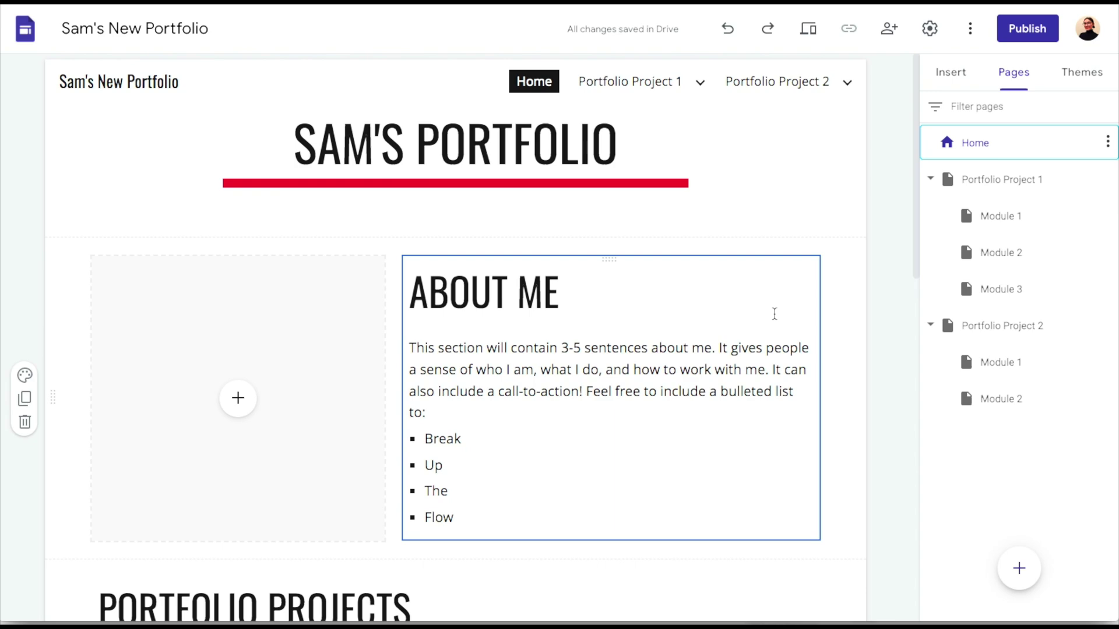
scroll(774, 314, down, 1)
scroll(775, 313, down, 6)
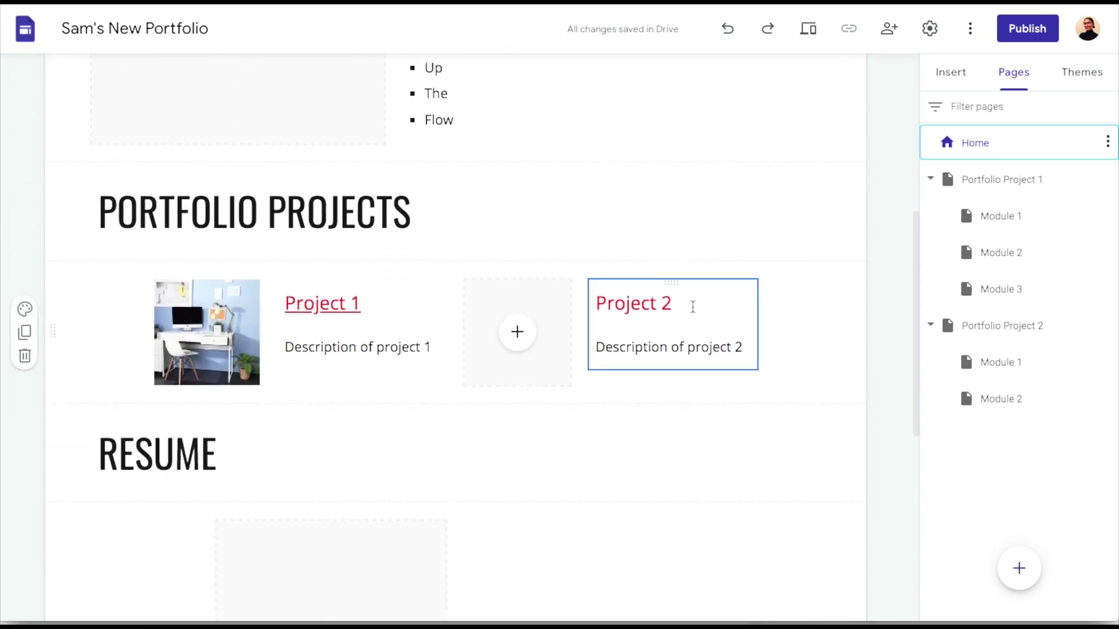
drag(691, 303, 599, 309)
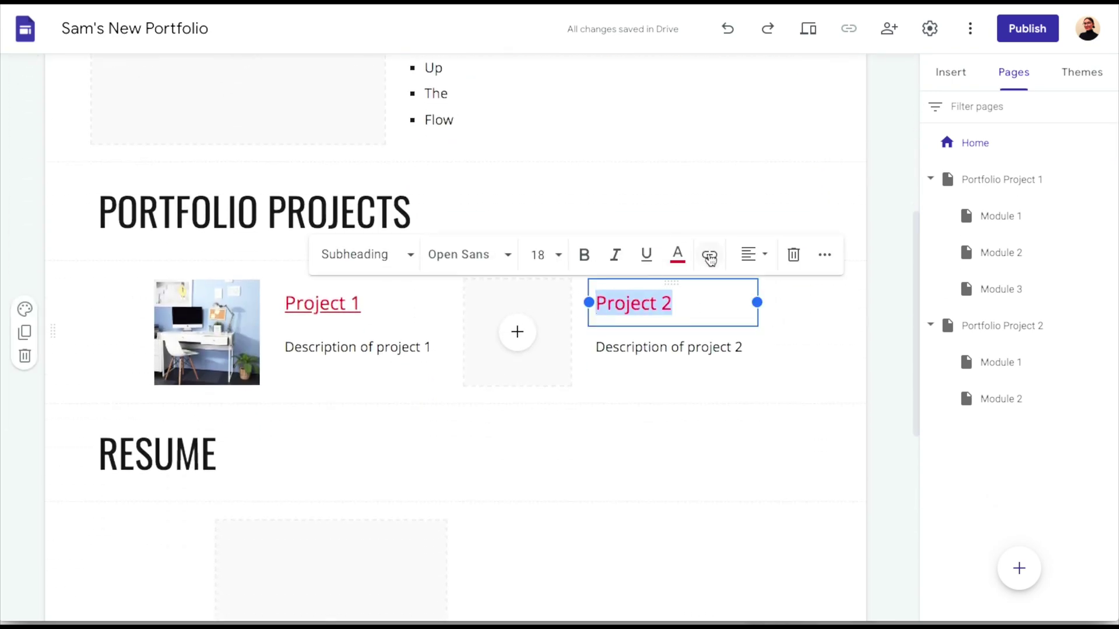
click(710, 256)
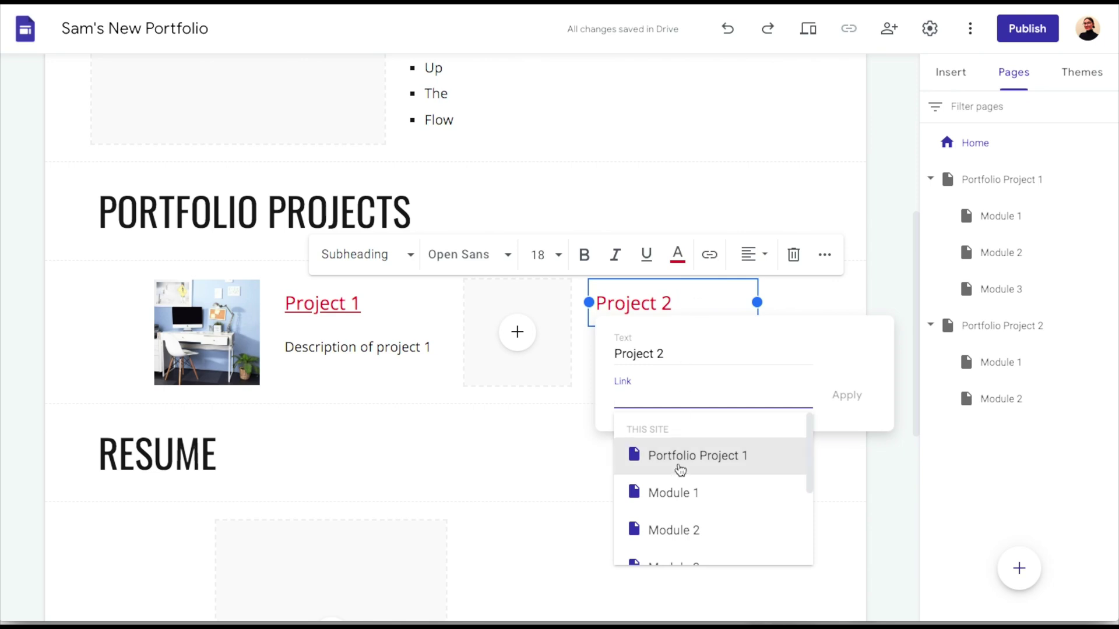
scroll(680, 525, down, 4)
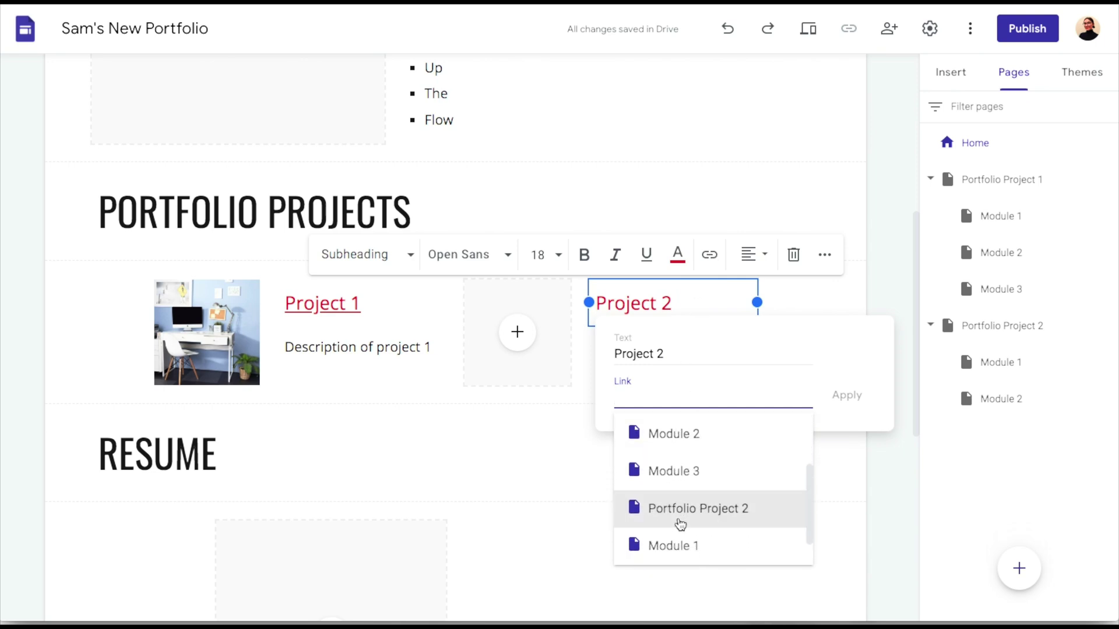
click(680, 521)
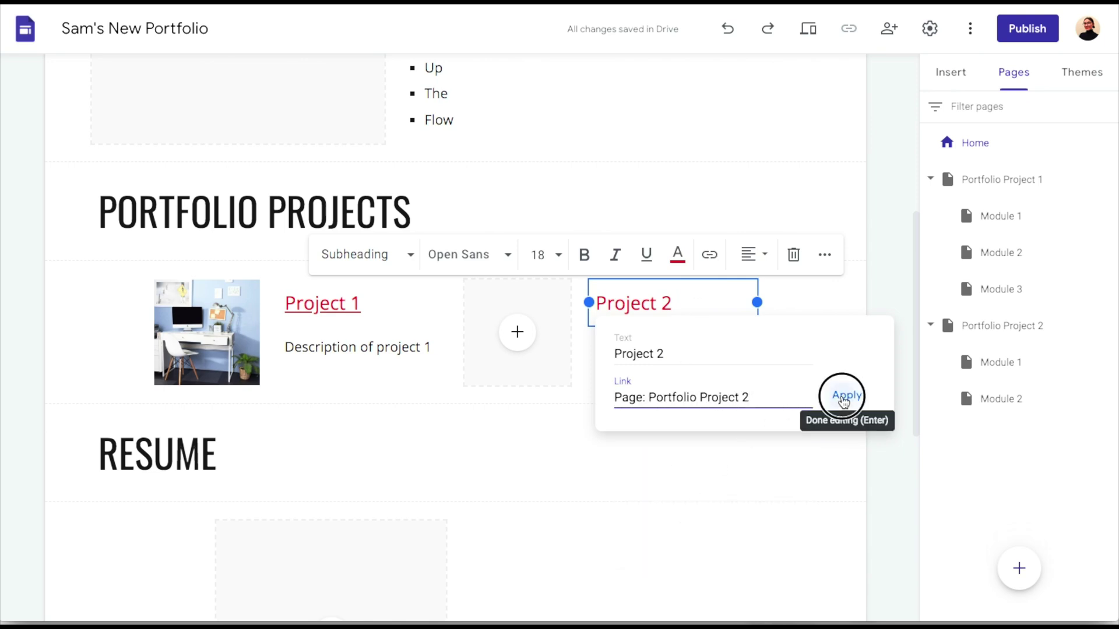
click(845, 396)
click(516, 330)
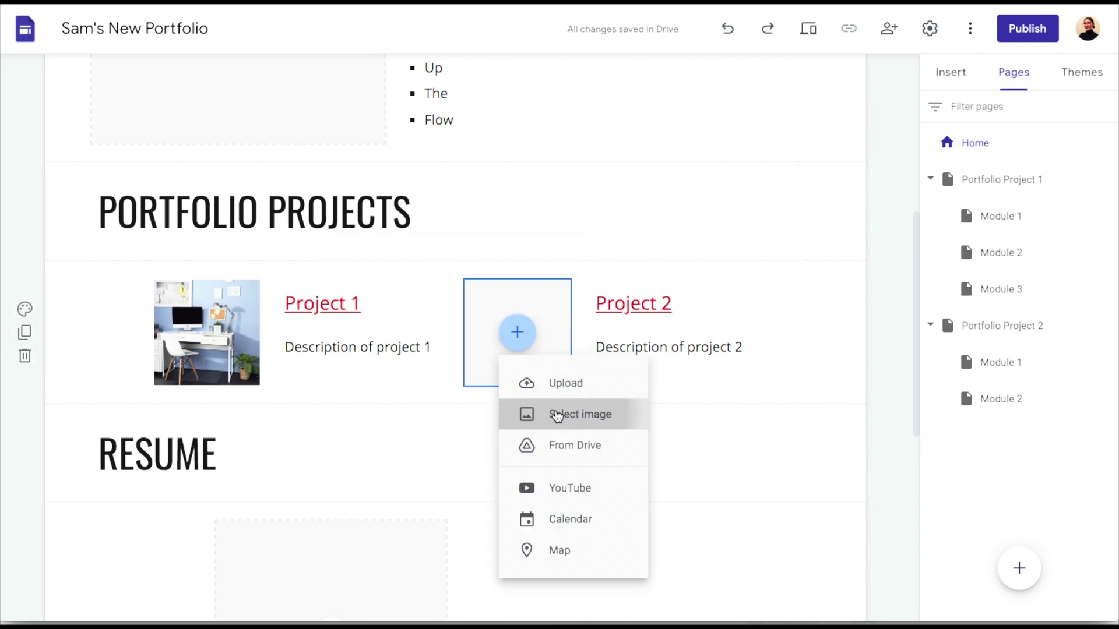
Search Google Images for 'laptop' and insert a laptop-on-desk photo into the Project 2 card
click(556, 414)
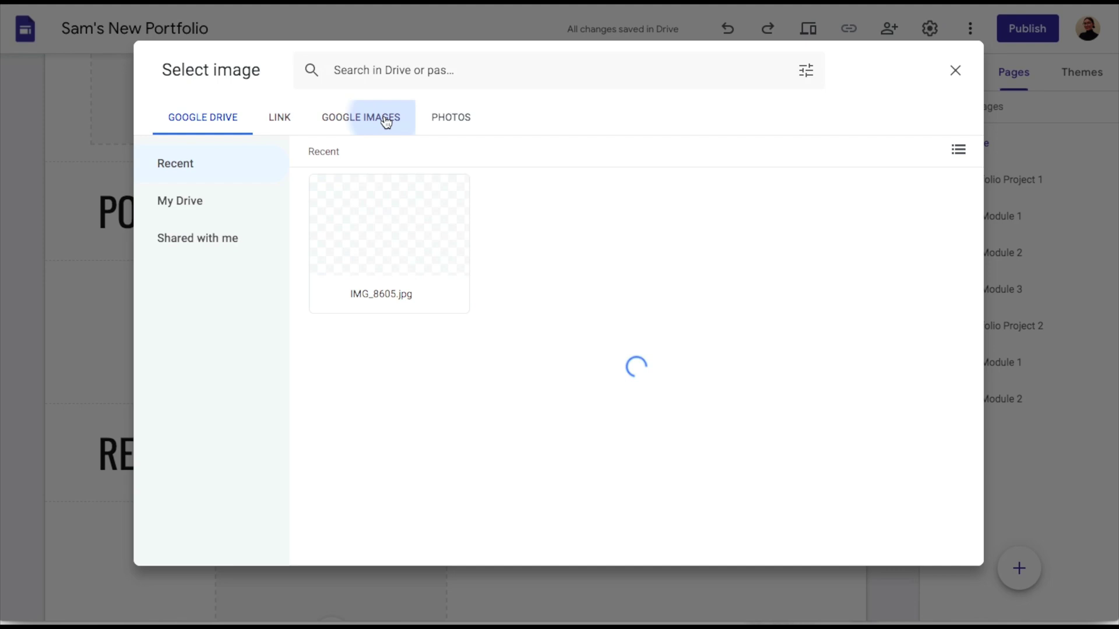
click(382, 117)
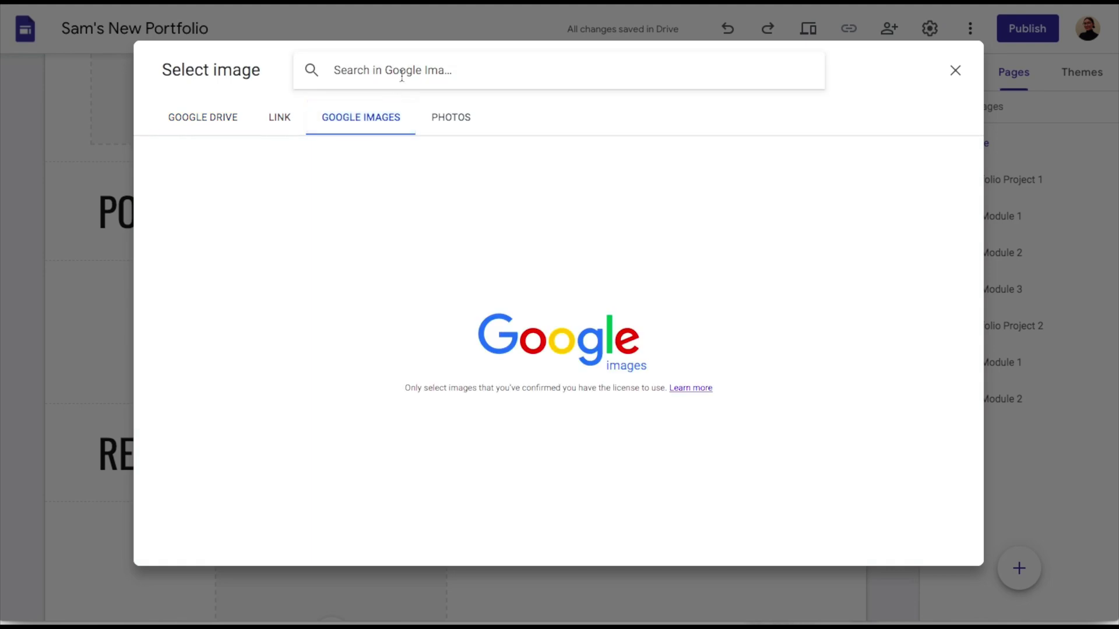
text(lapt)
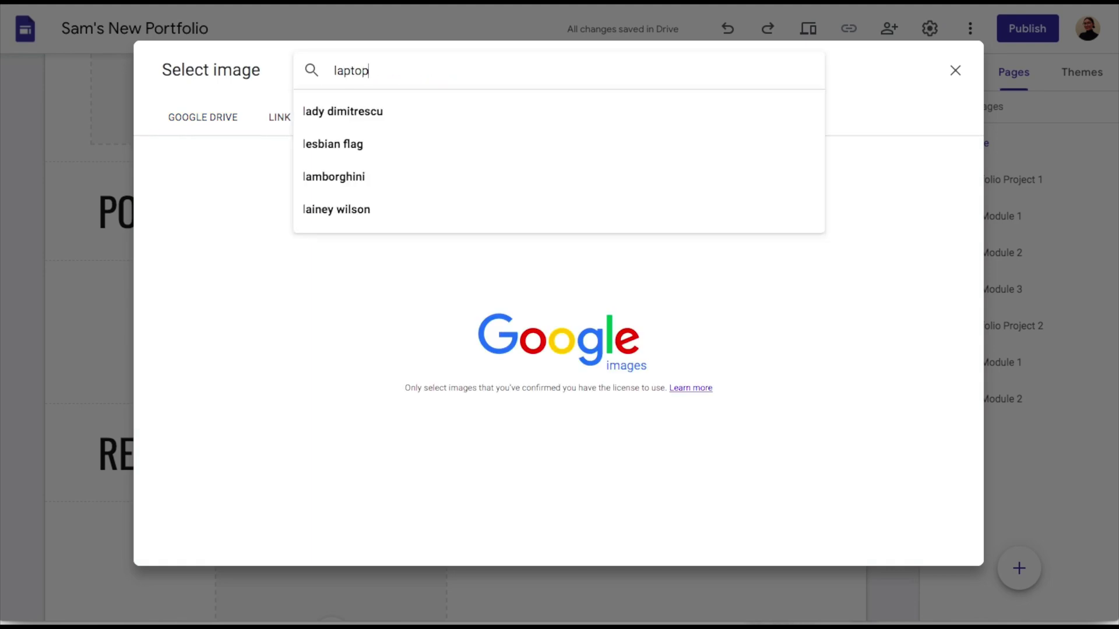
text(op)
key(Return)
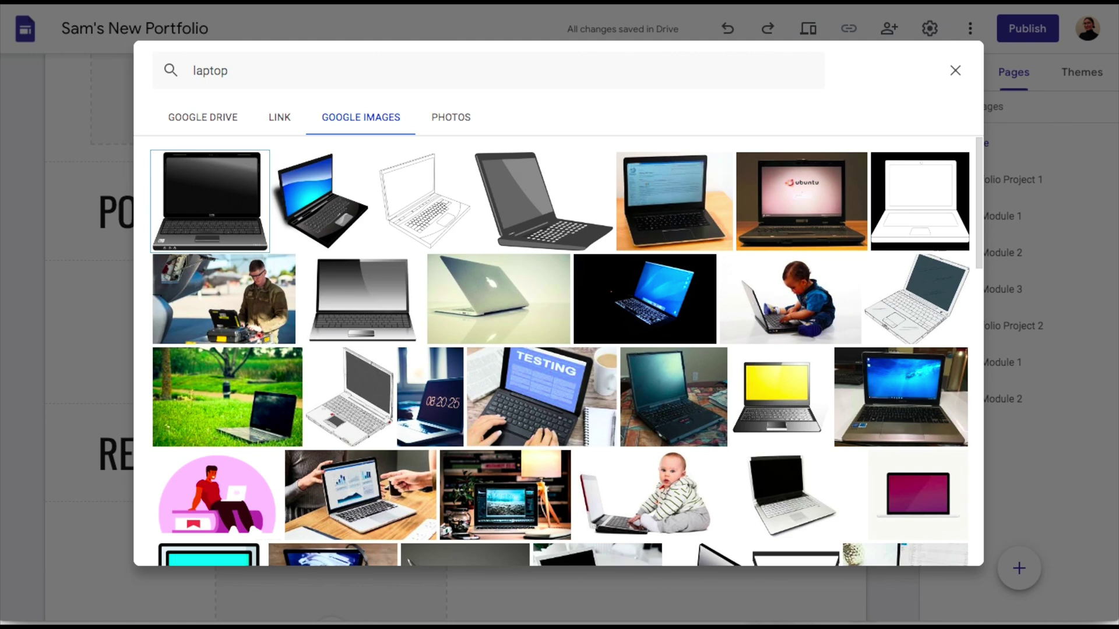
scroll(430, 408, down, 5)
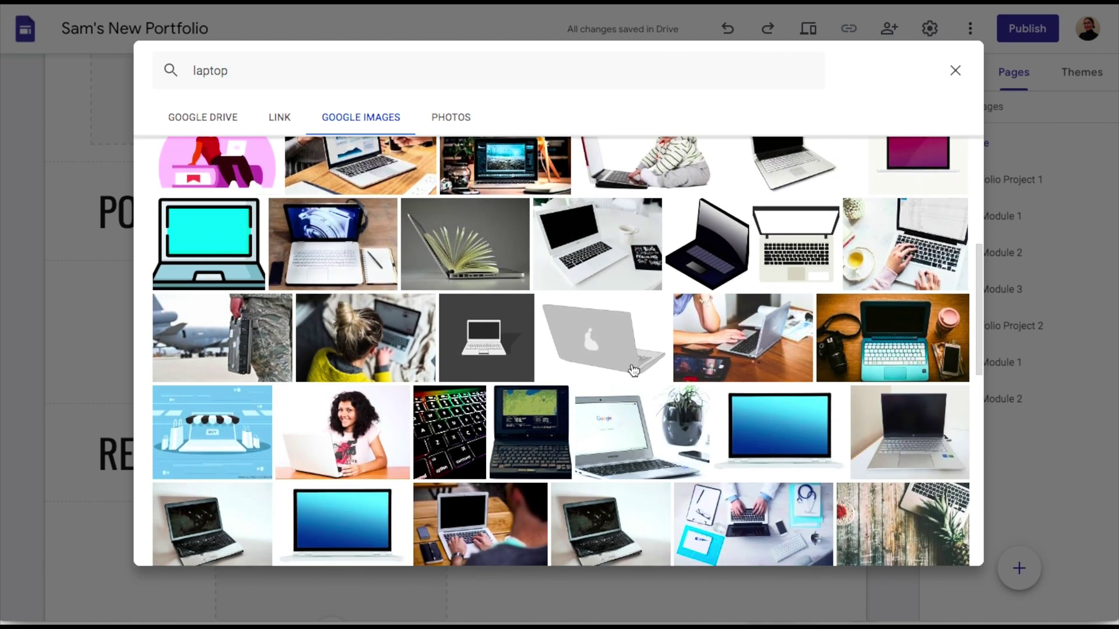
click(715, 342)
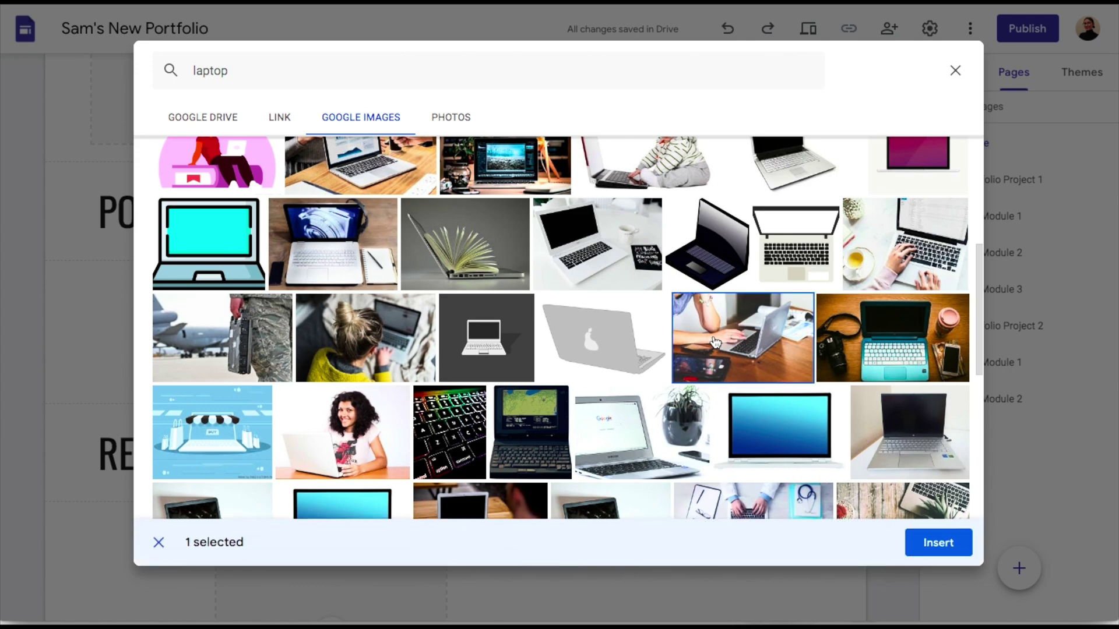
click(939, 543)
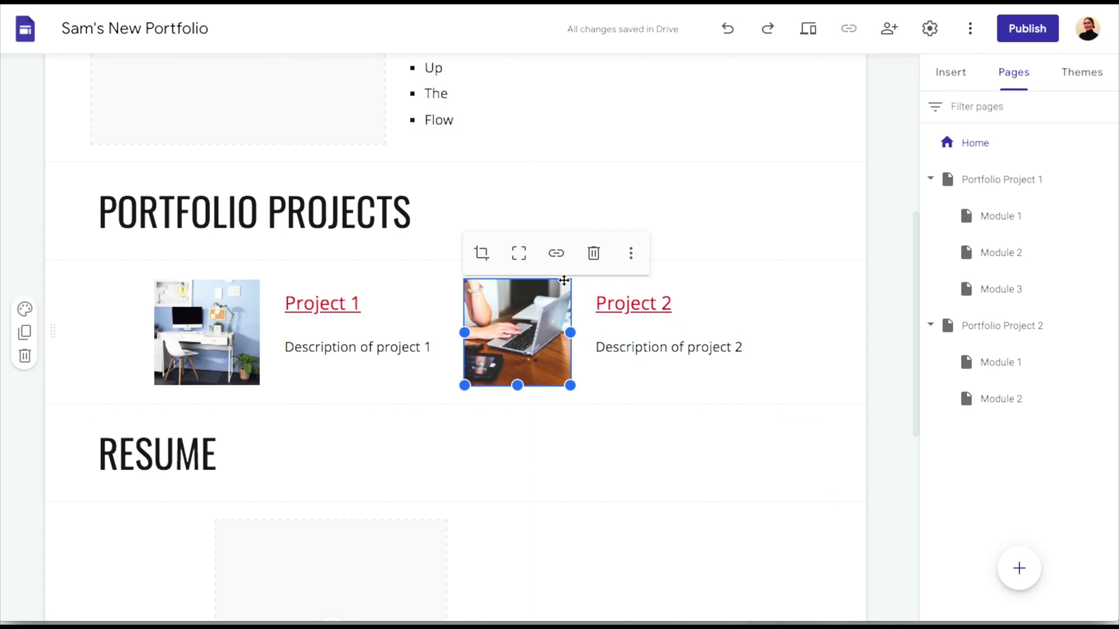
Link the Project 2 photo to Portfolio Project 2 and the Project 1 photo to Portfolio Project 1
click(557, 255)
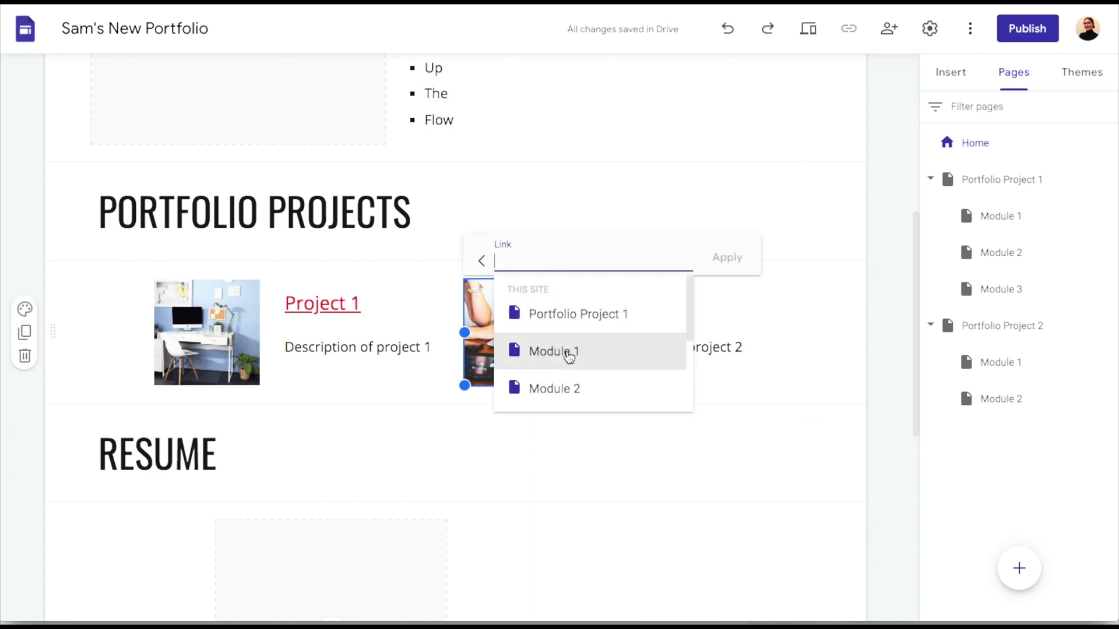
scroll(569, 352, down, 3)
click(563, 346)
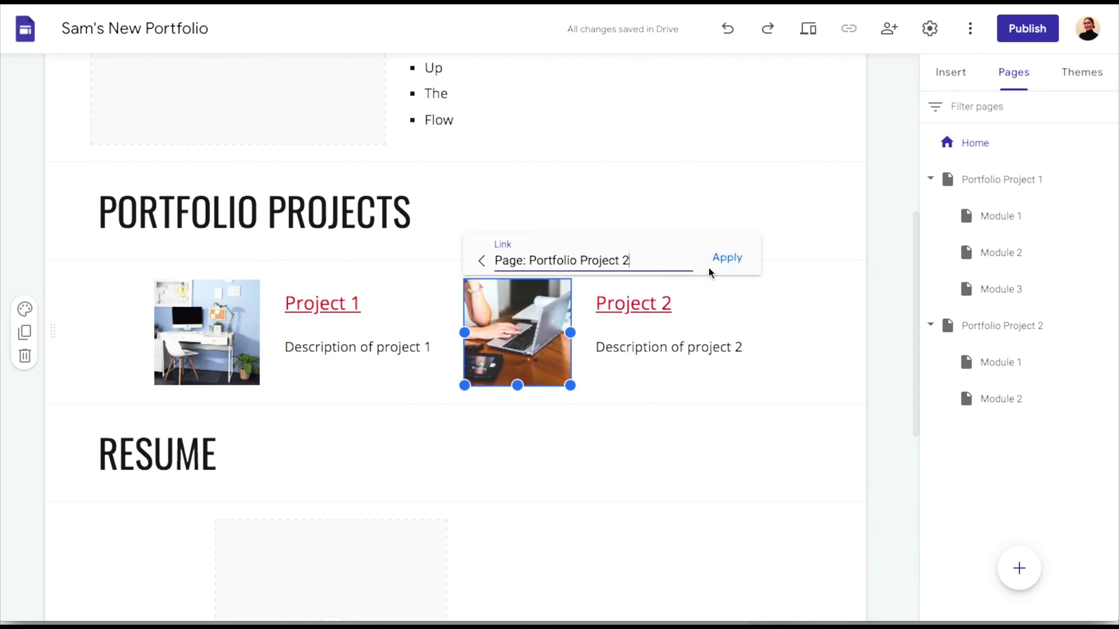
click(725, 263)
click(183, 356)
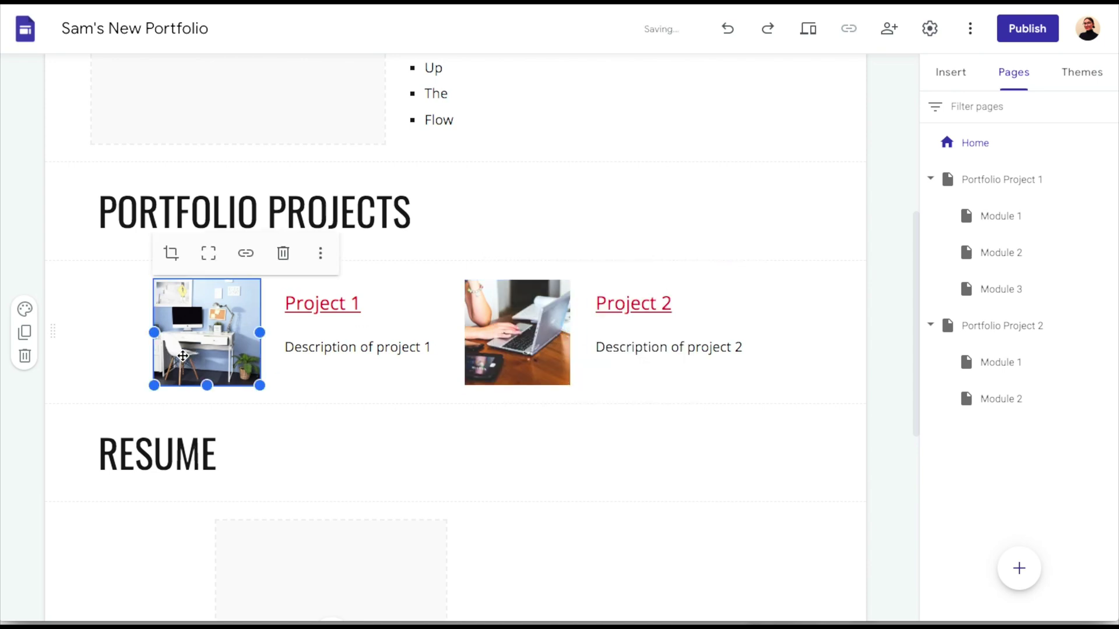
click(246, 254)
click(304, 258)
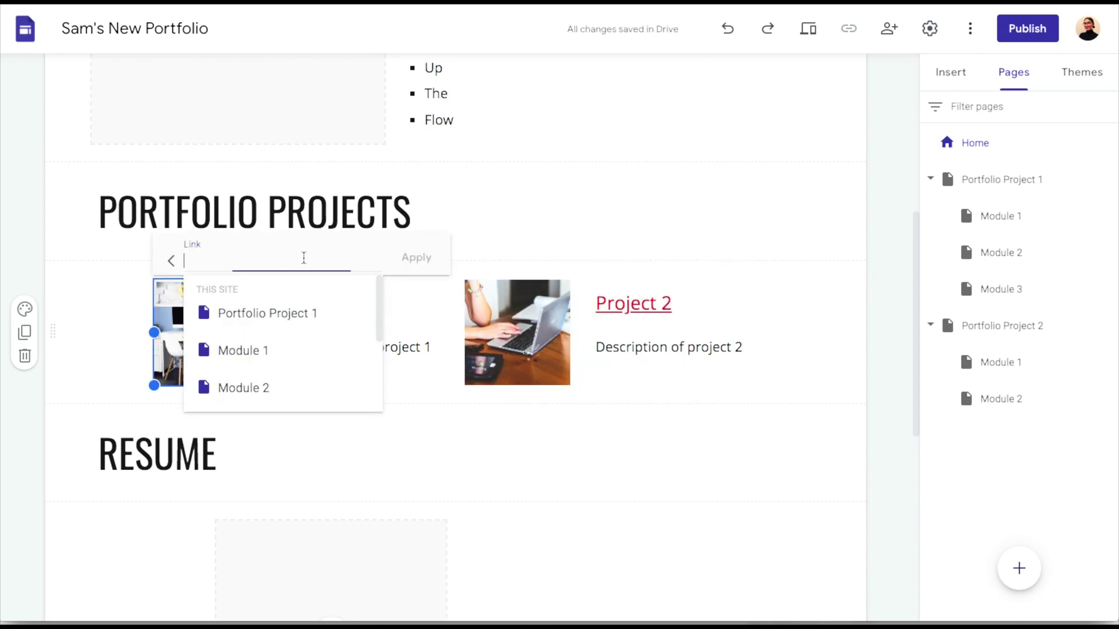
click(268, 313)
click(431, 257)
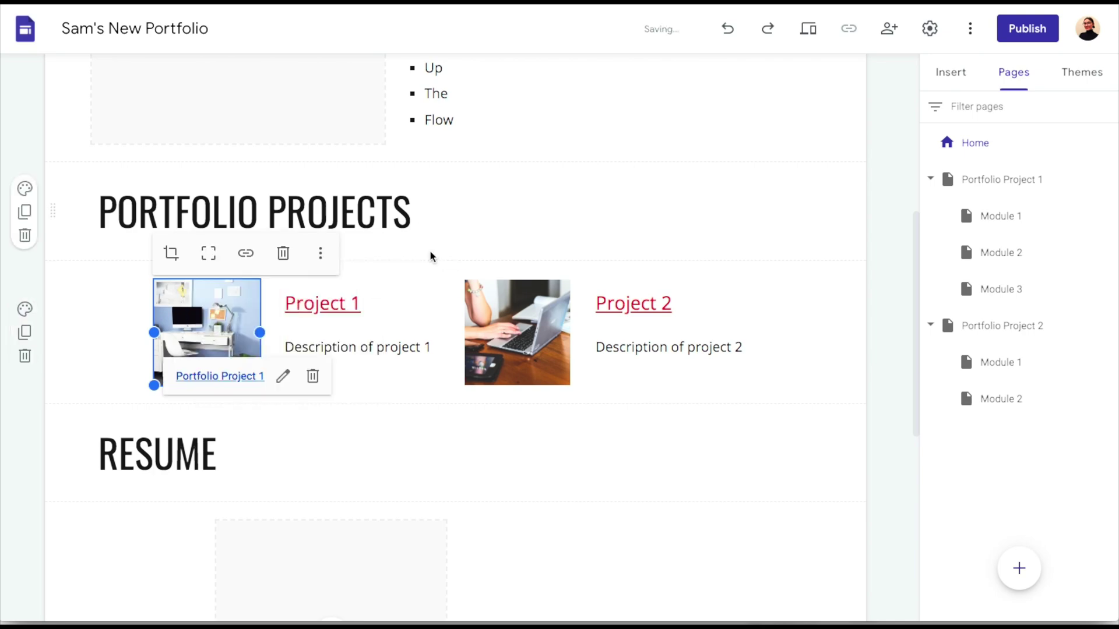
click(841, 440)
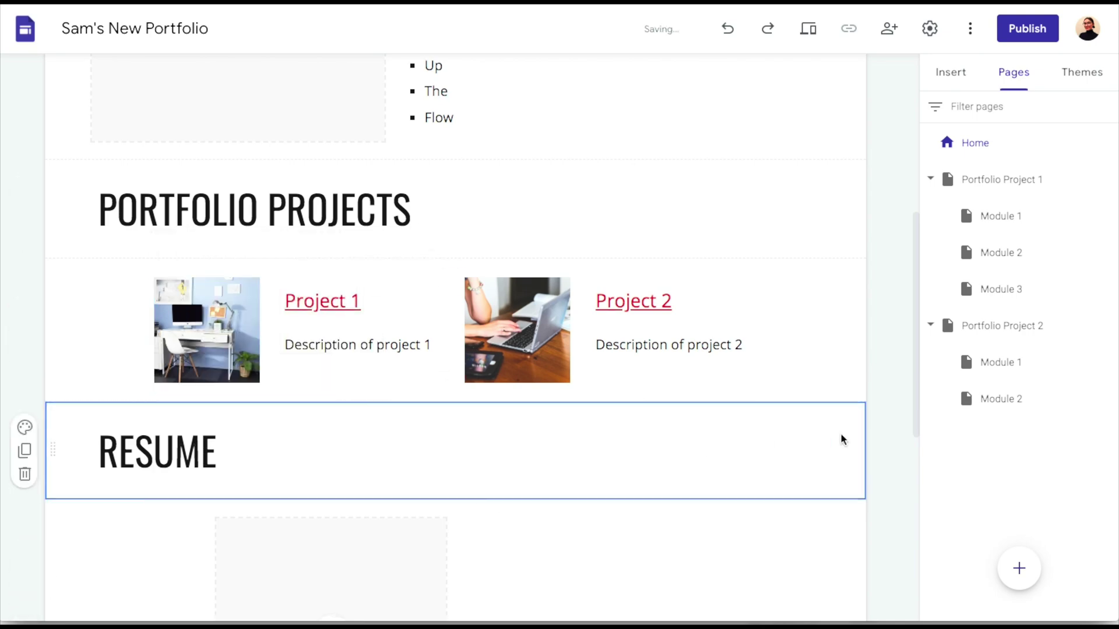
scroll(841, 439, up, 2)
scroll(842, 439, up, 5)
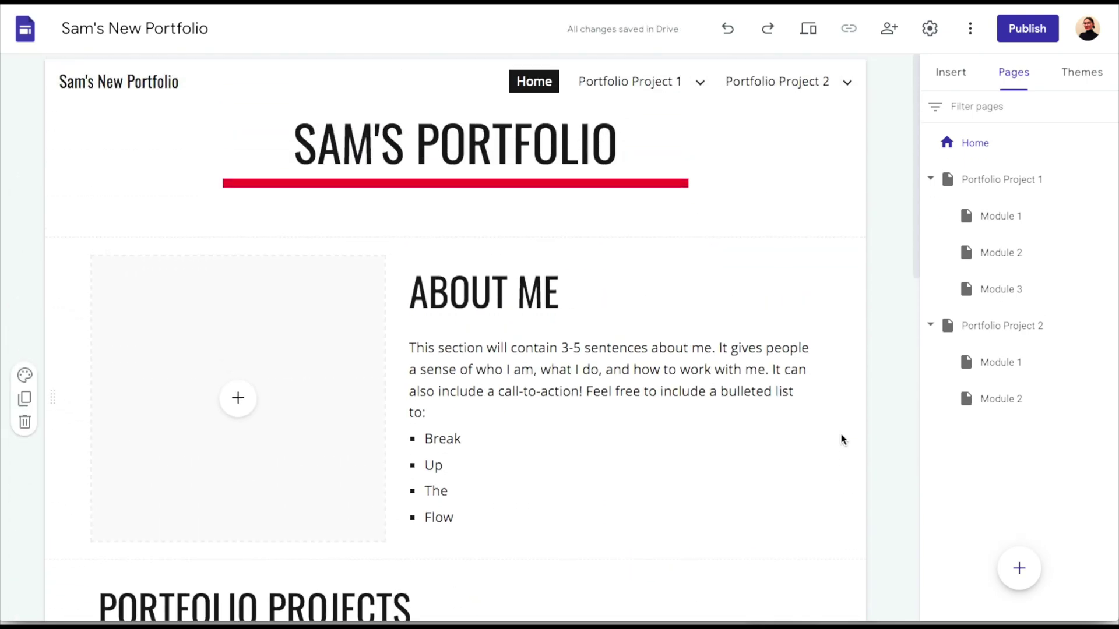
Check Portfolio Project 1's modules and hide Portfolio Project 1 from site navigation
click(702, 84)
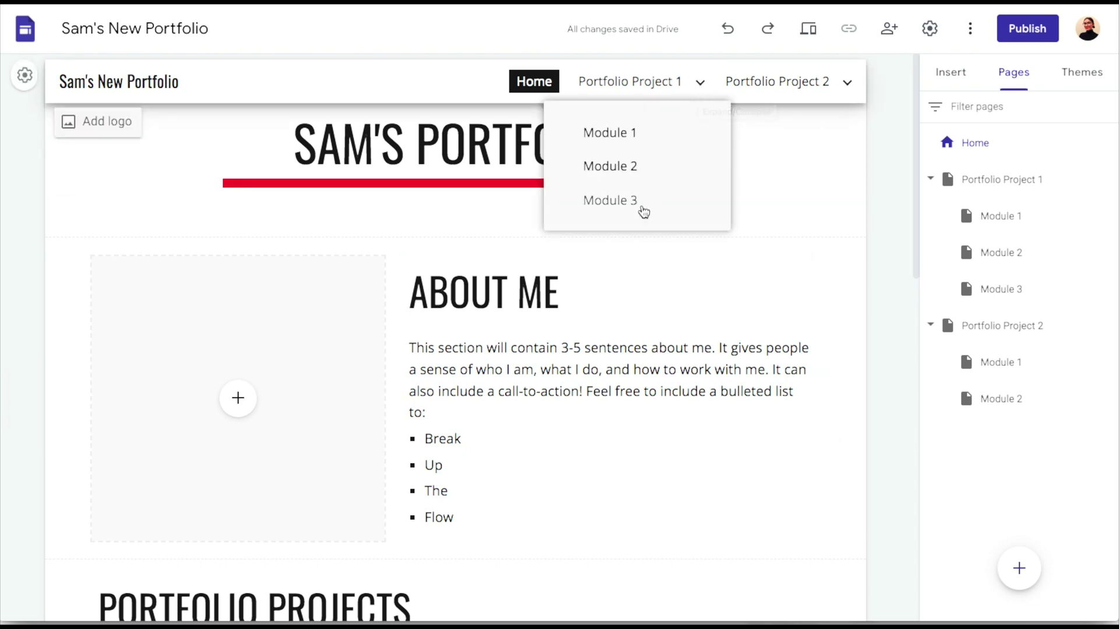
mouse_move(810, 76)
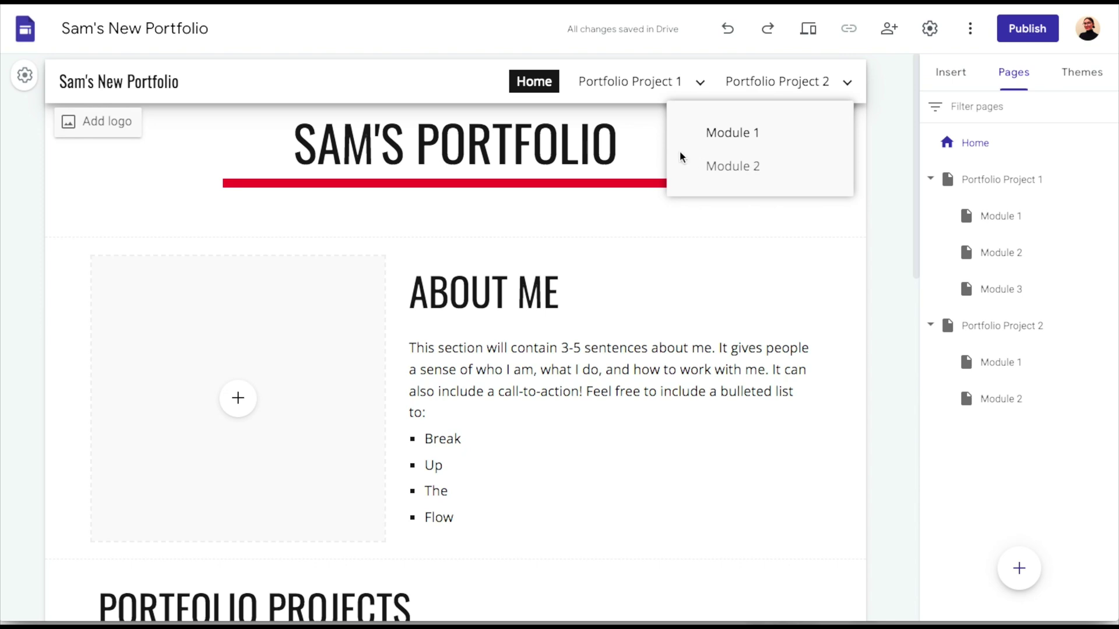
mouse_move(665, 95)
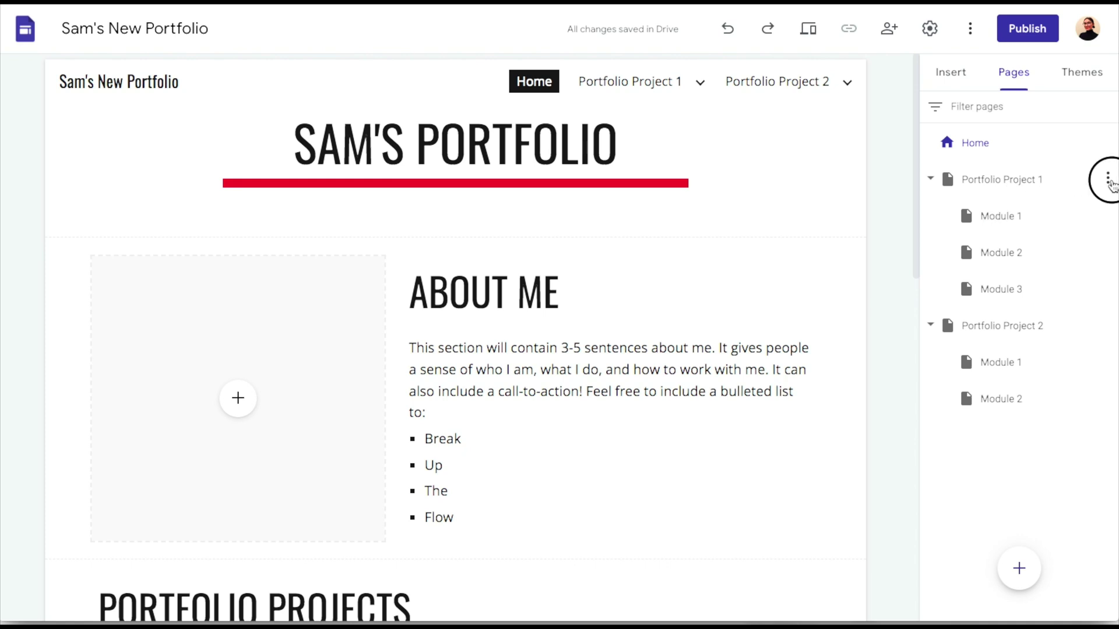
click(1108, 180)
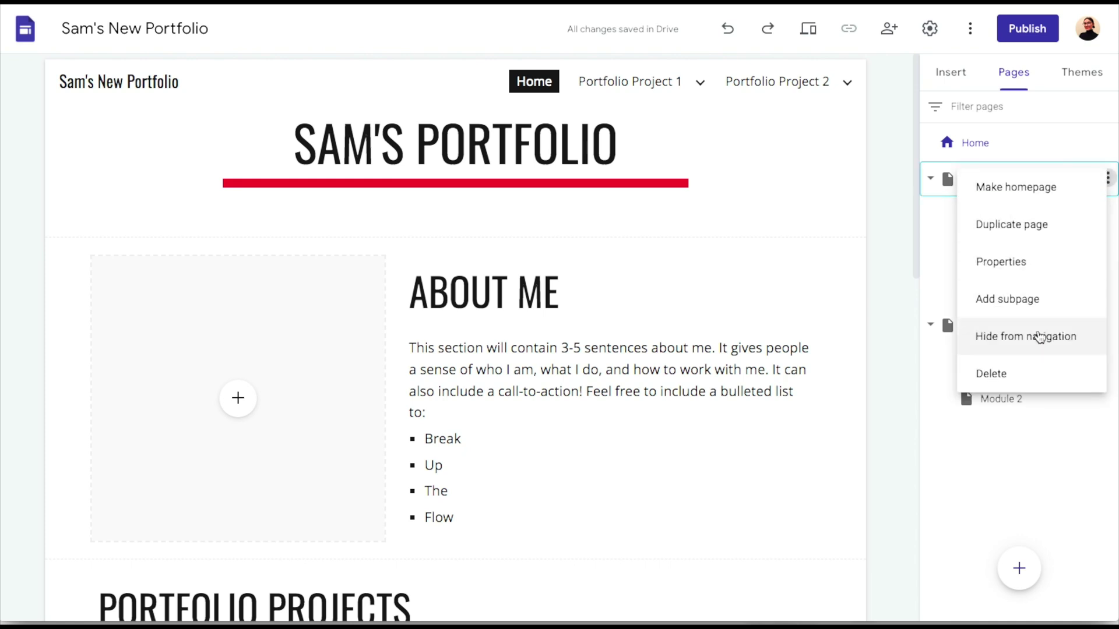
click(1036, 336)
Hide Portfolio Project 2 from site navigation as well
scroll(887, 227, up, 9)
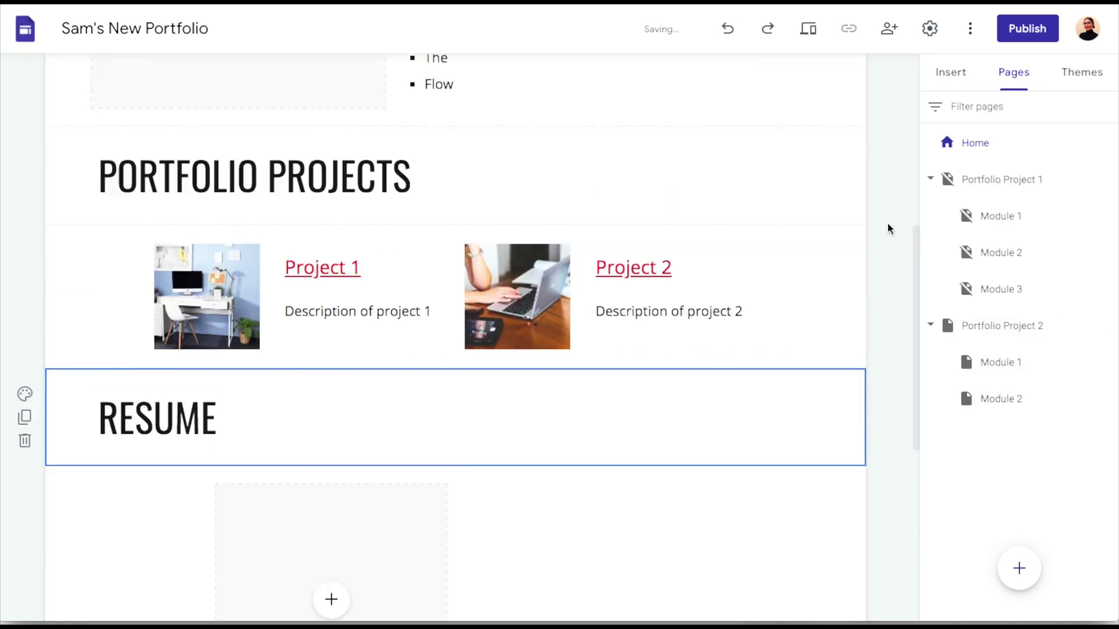
mouse_move(744, 87)
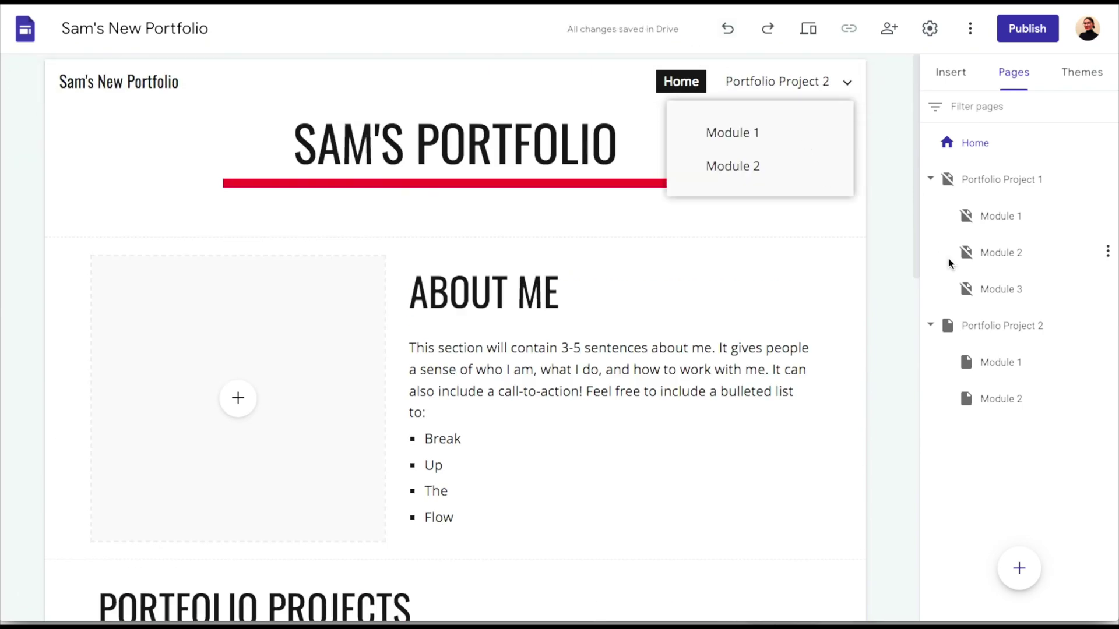
click(1107, 325)
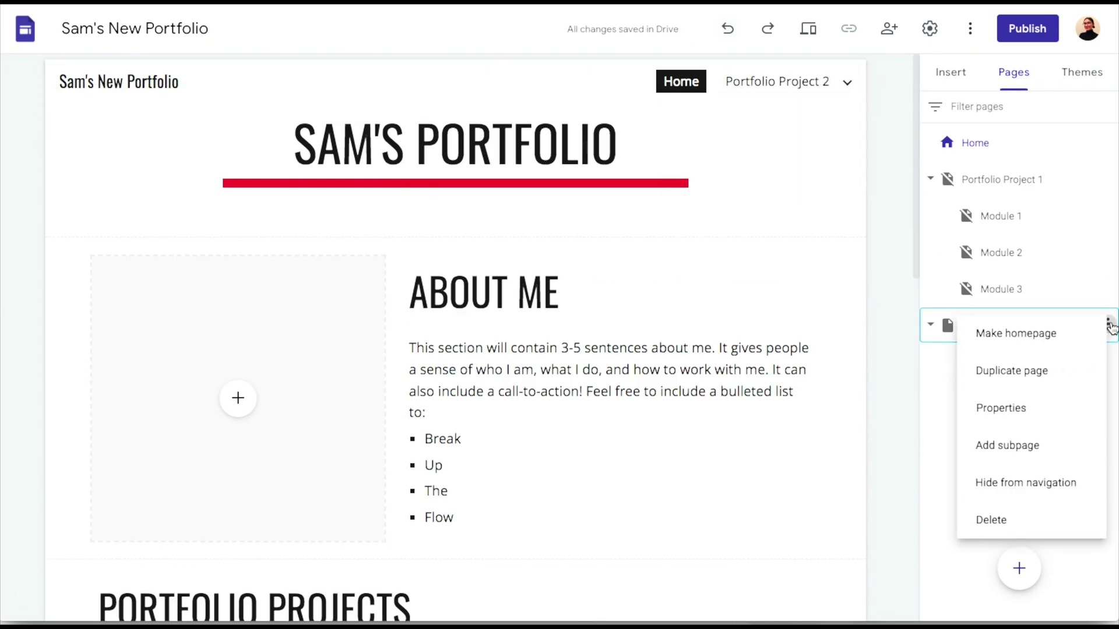
click(999, 484)
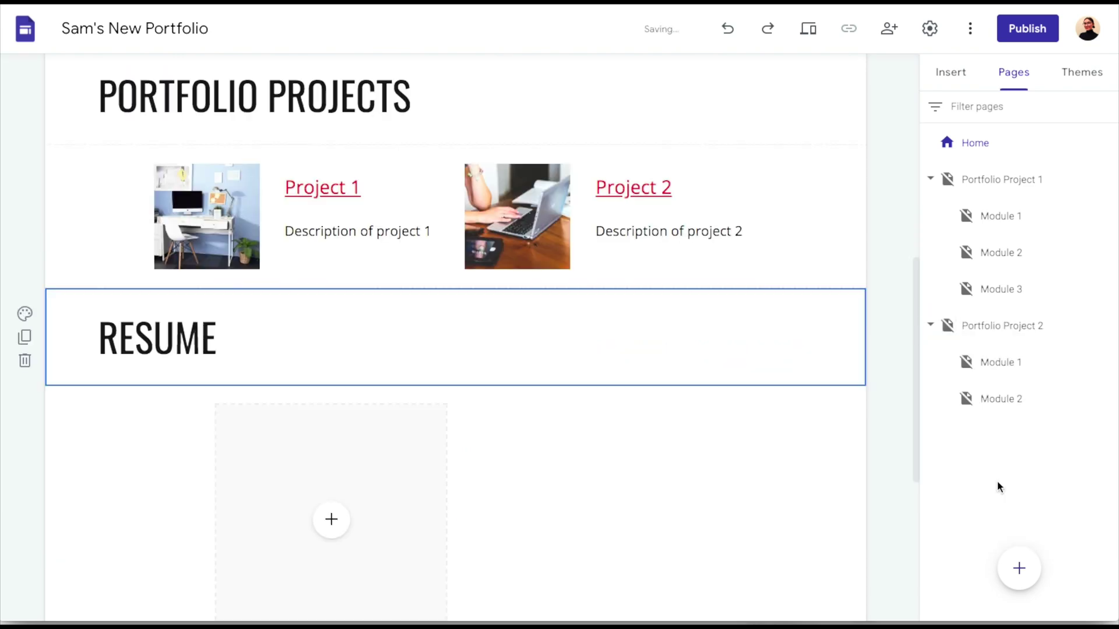
scroll(814, 235, up, 2)
scroll(812, 234, up, 6)
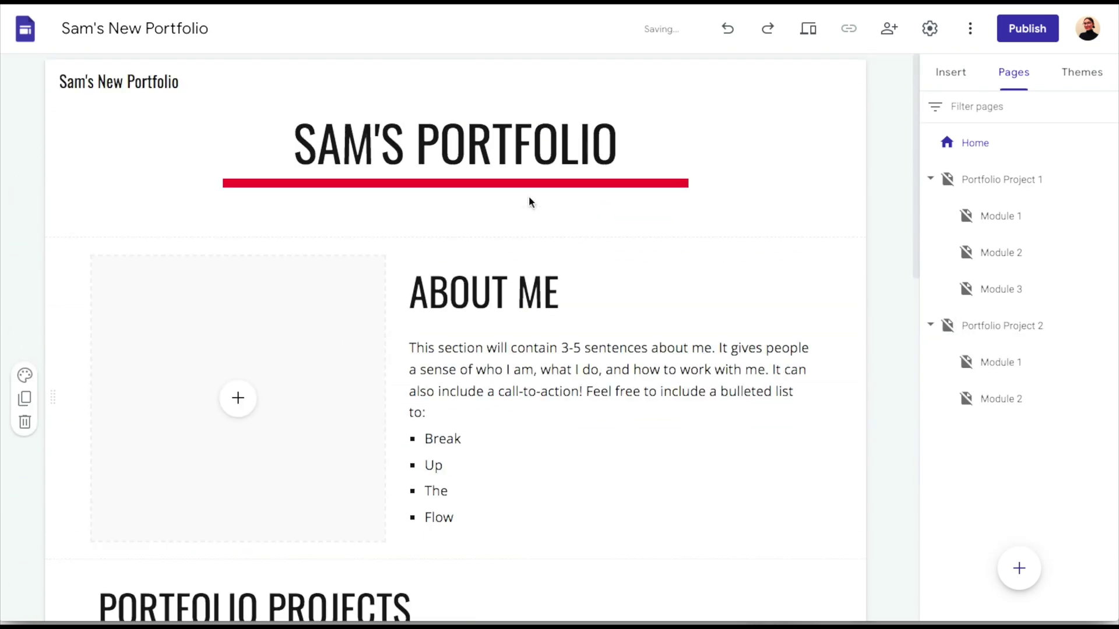
scroll(626, 368, down, 1)
scroll(625, 368, down, 5)
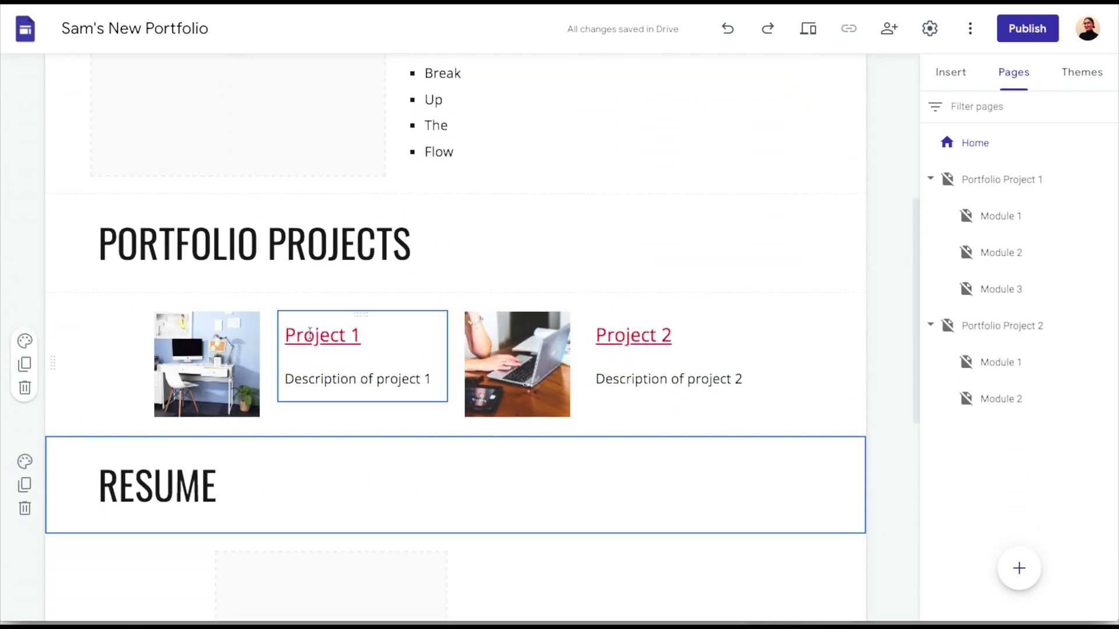
scroll(300, 430, down, 8)
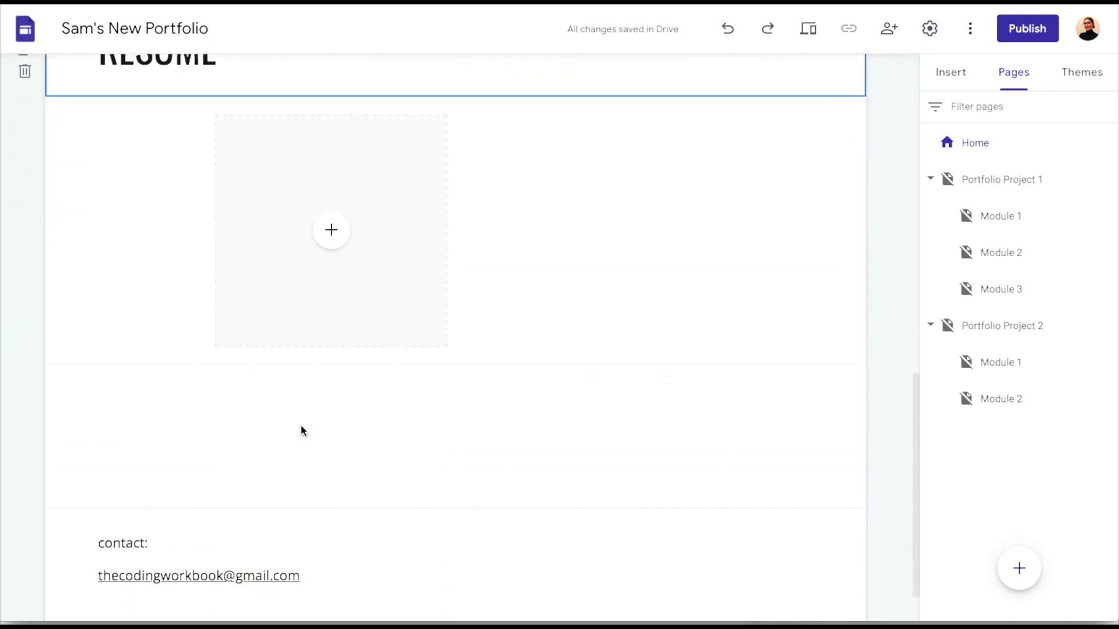
scroll(301, 430, up, 4)
scroll(301, 430, up, 10)
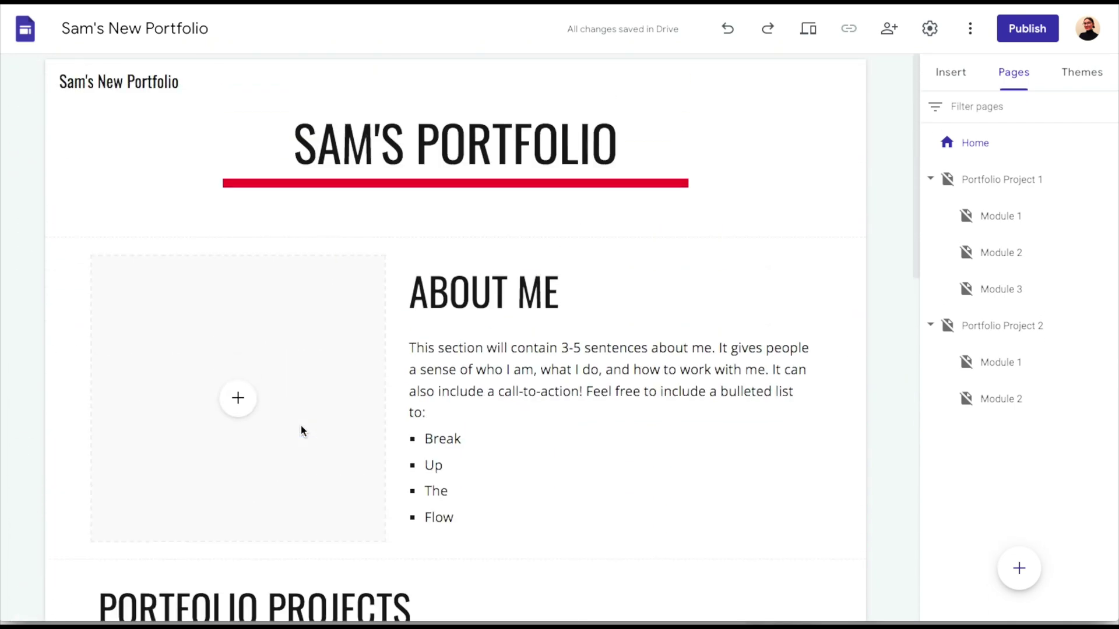
scroll(302, 426, down, 13)
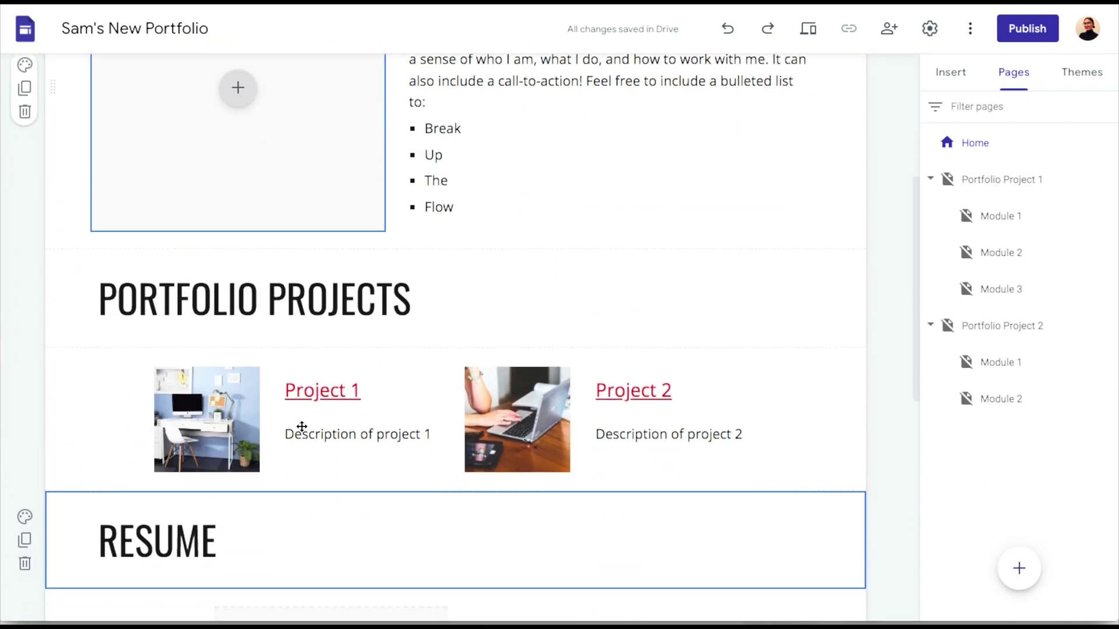
scroll(301, 426, down, 1)
scroll(301, 430, up, 14)
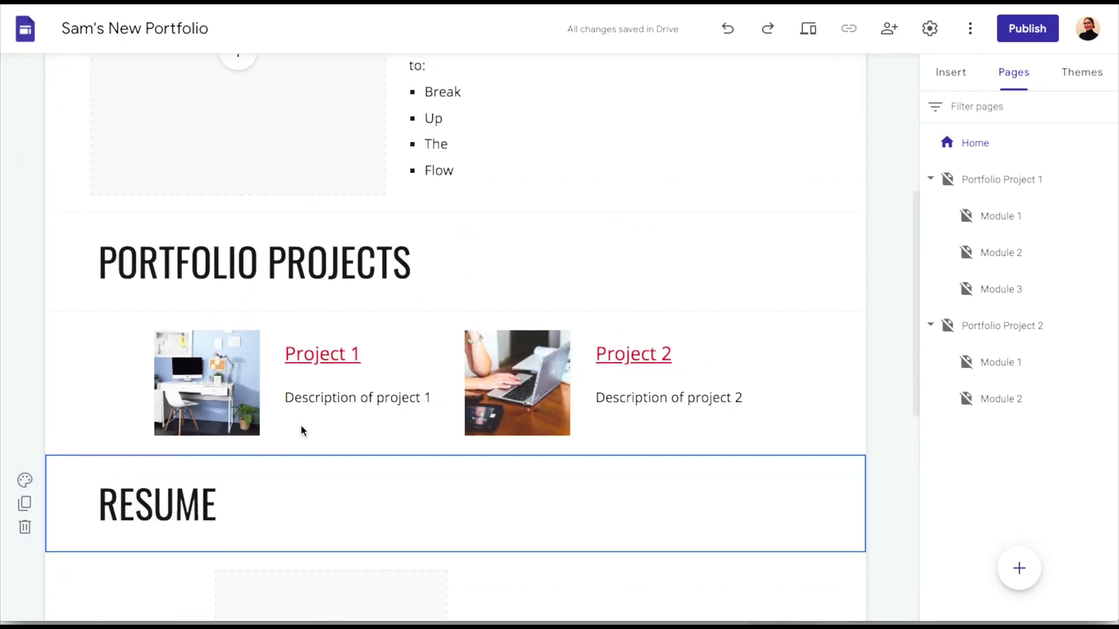
scroll(301, 427, down, 12)
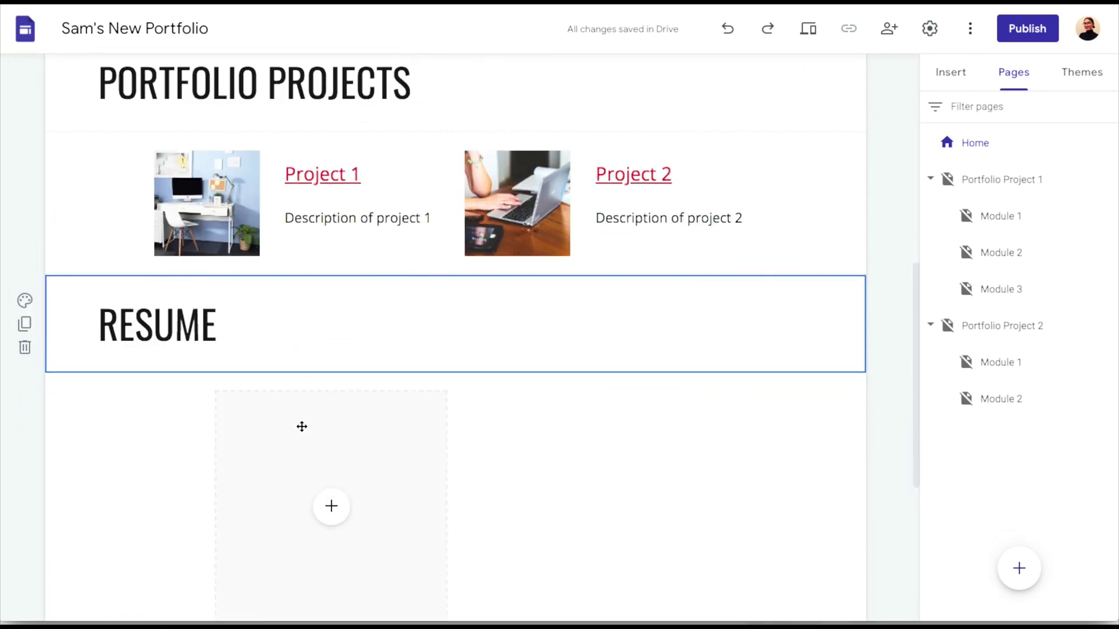